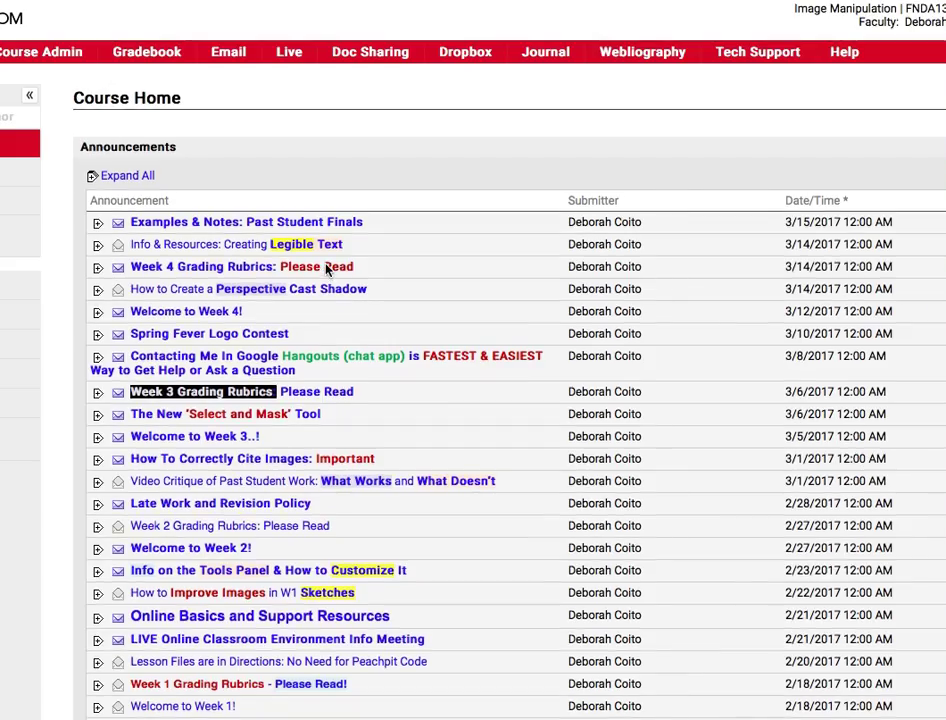
Step: Expand the 'Info & Resources: Creating Legible Text' announcement and scroll through its contrast examples
{"action": "scroll", "coordinate": [326, 268], "scroll_direction": "down", "scroll_amount": 1}
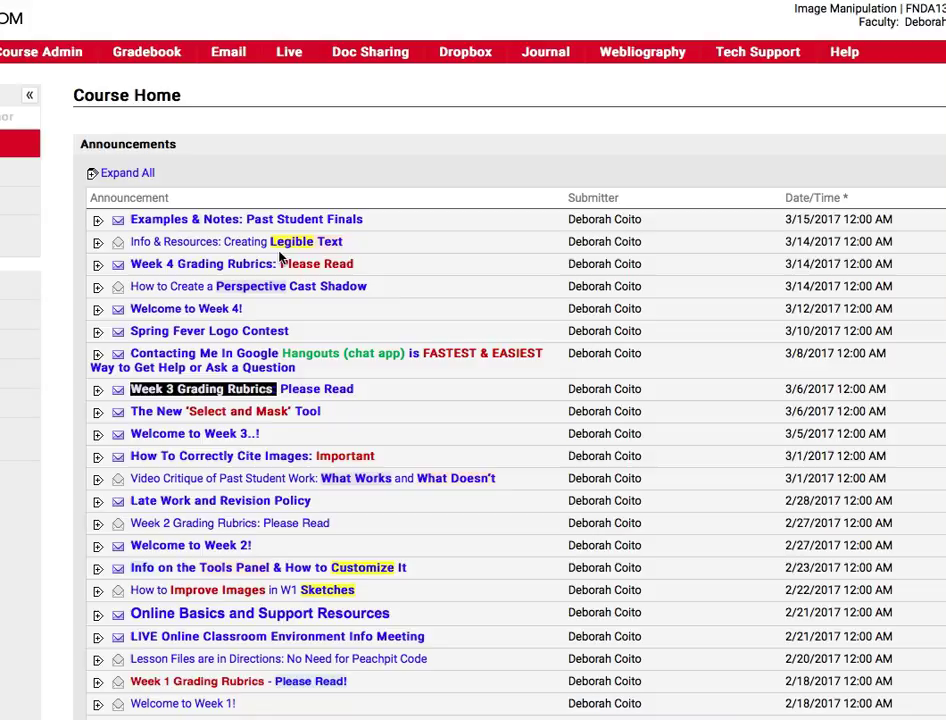
{"action": "left_click", "coordinate": [97, 244]}
{"action": "scroll", "coordinate": [610, 425], "scroll_direction": "down", "scroll_amount": 5}
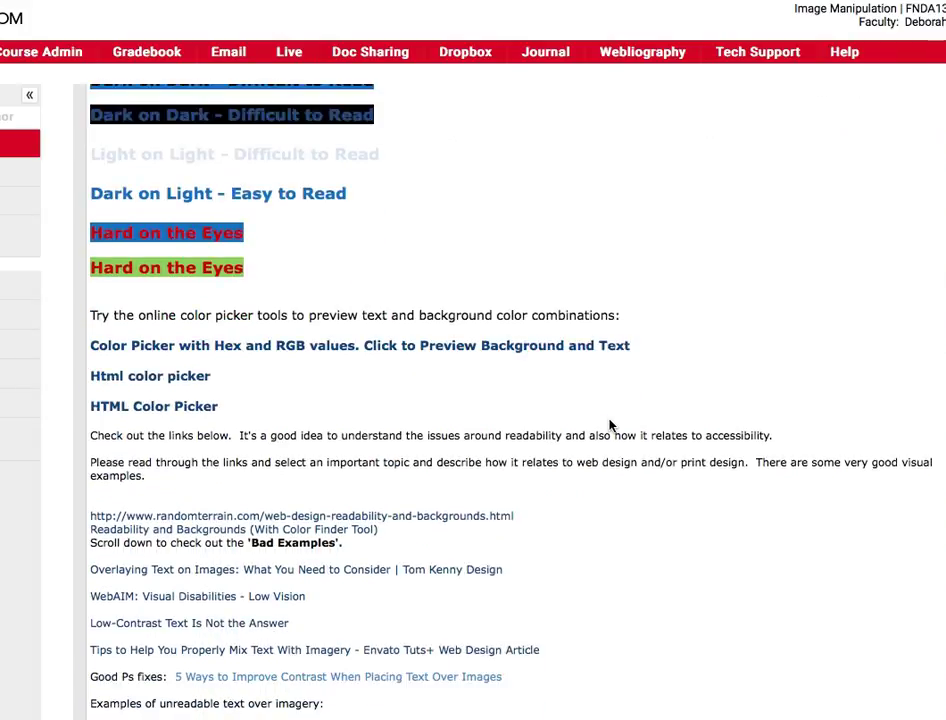
{"action": "scroll", "coordinate": [610, 425], "scroll_direction": "down", "scroll_amount": 9}
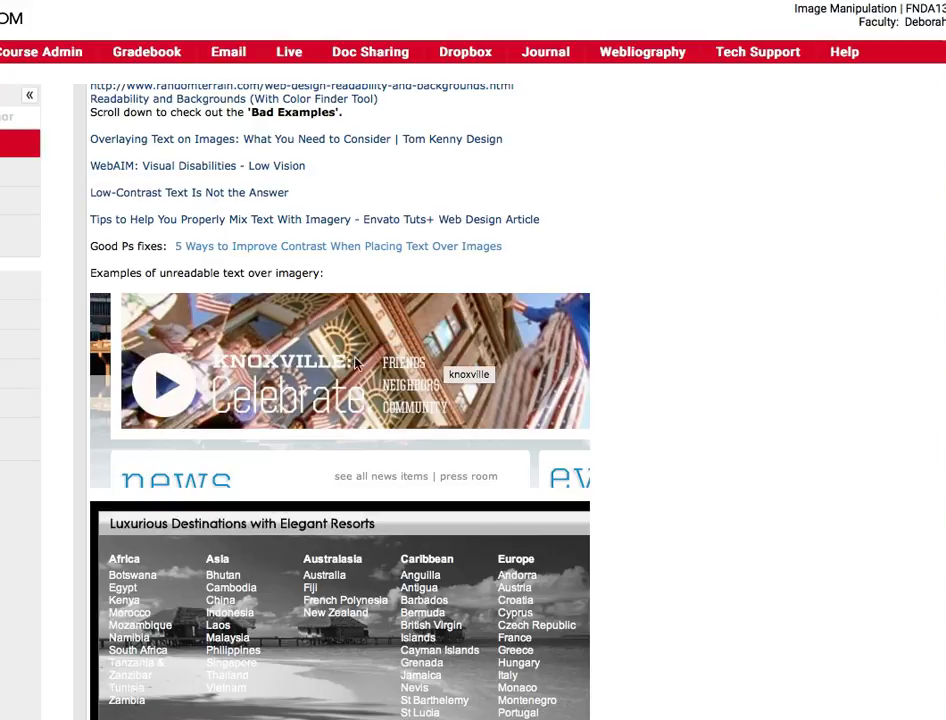
{"action": "scroll", "coordinate": [307, 361], "scroll_direction": "down", "scroll_amount": 10}
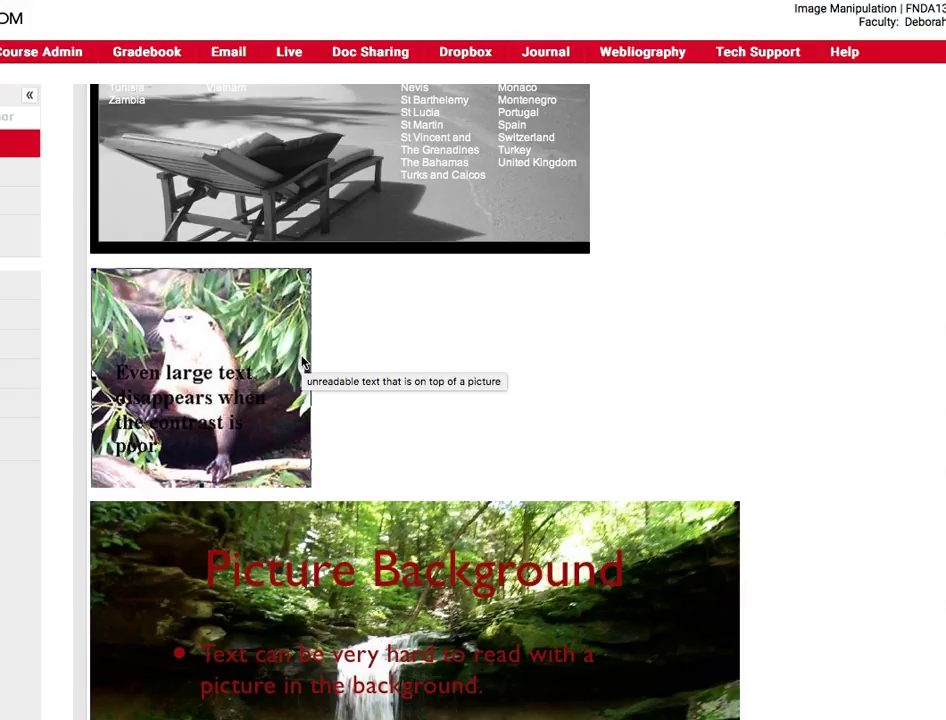
{"action": "scroll", "coordinate": [370, 562], "scroll_direction": "down", "scroll_amount": 5}
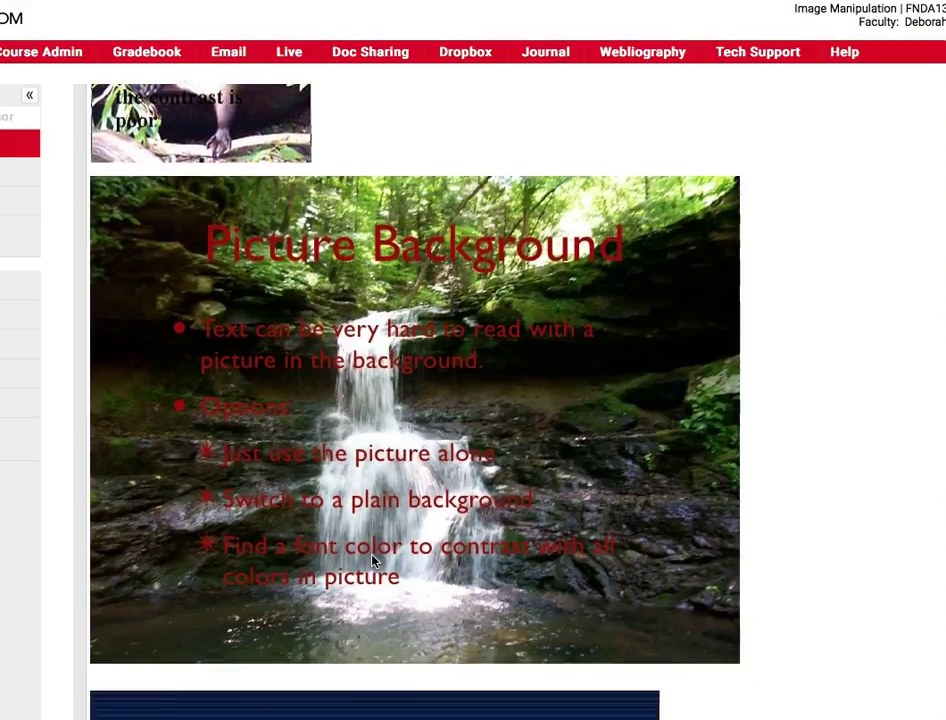
{"action": "scroll", "coordinate": [372, 562], "scroll_direction": "up", "scroll_amount": 2}
{"action": "scroll", "coordinate": [372, 562], "scroll_direction": "up", "scroll_amount": 2}
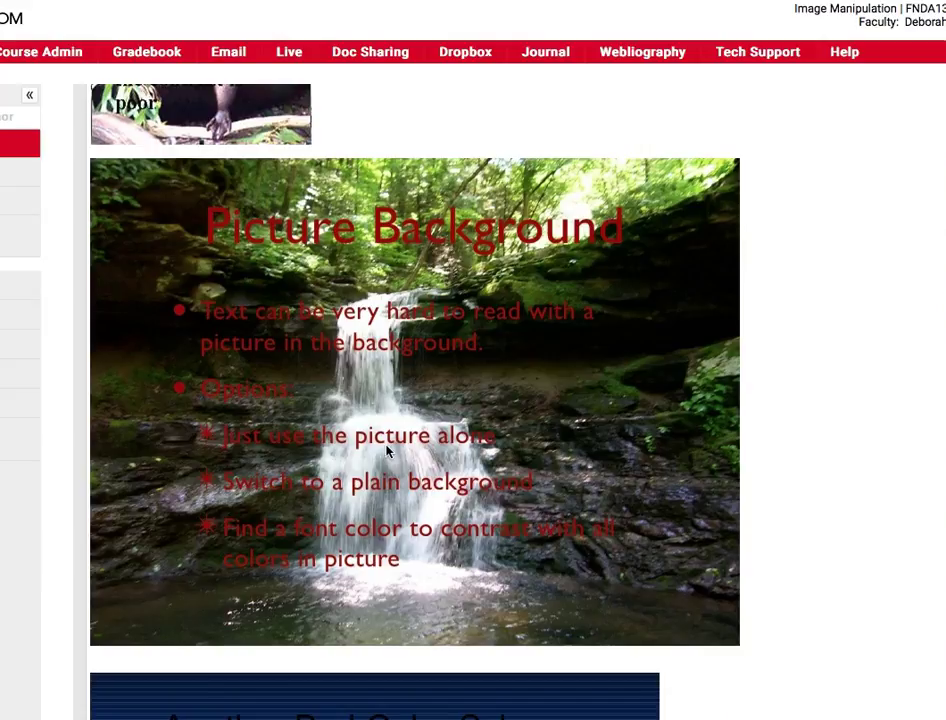
{"action": "scroll", "coordinate": [388, 452], "scroll_direction": "up", "scroll_amount": 10}
{"action": "scroll", "coordinate": [388, 452], "scroll_direction": "up", "scroll_amount": 7}
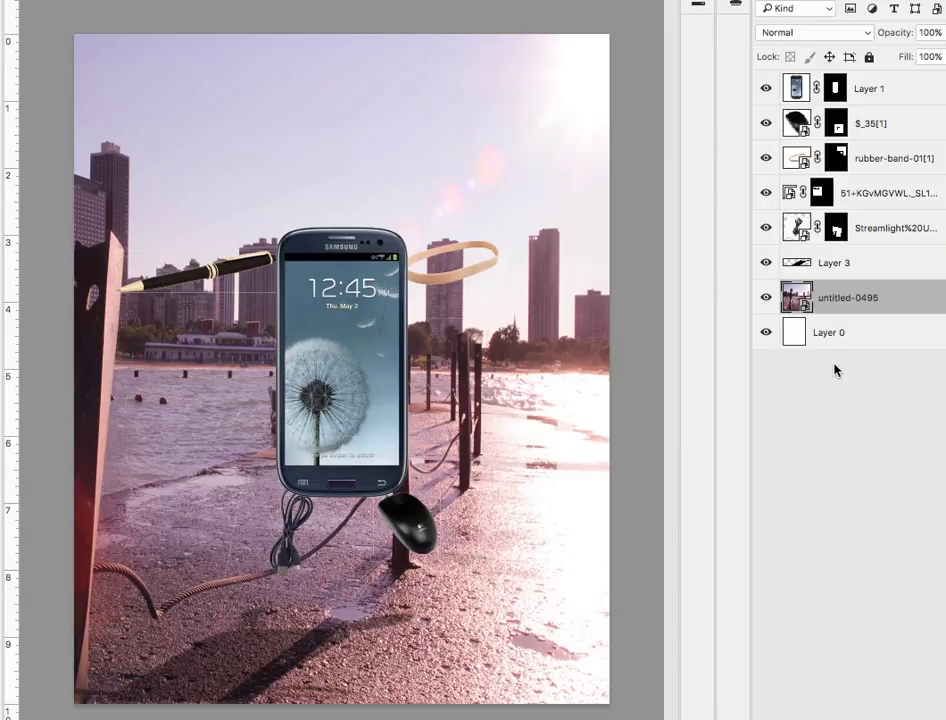
{"action": "left_click", "coordinate": [766, 298]}
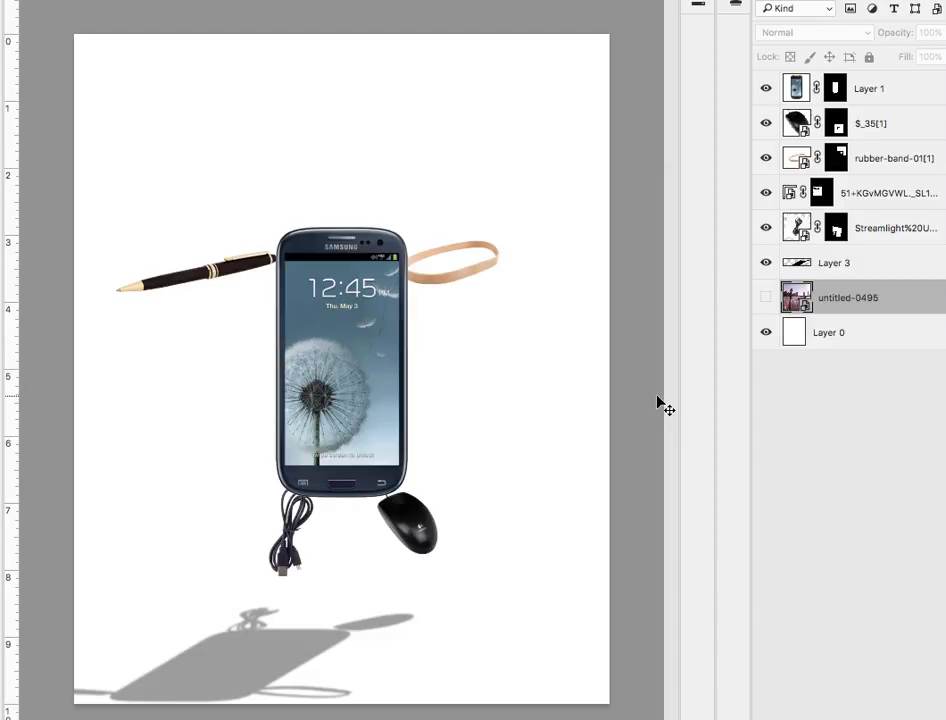
{"action": "left_click", "coordinate": [766, 298]}
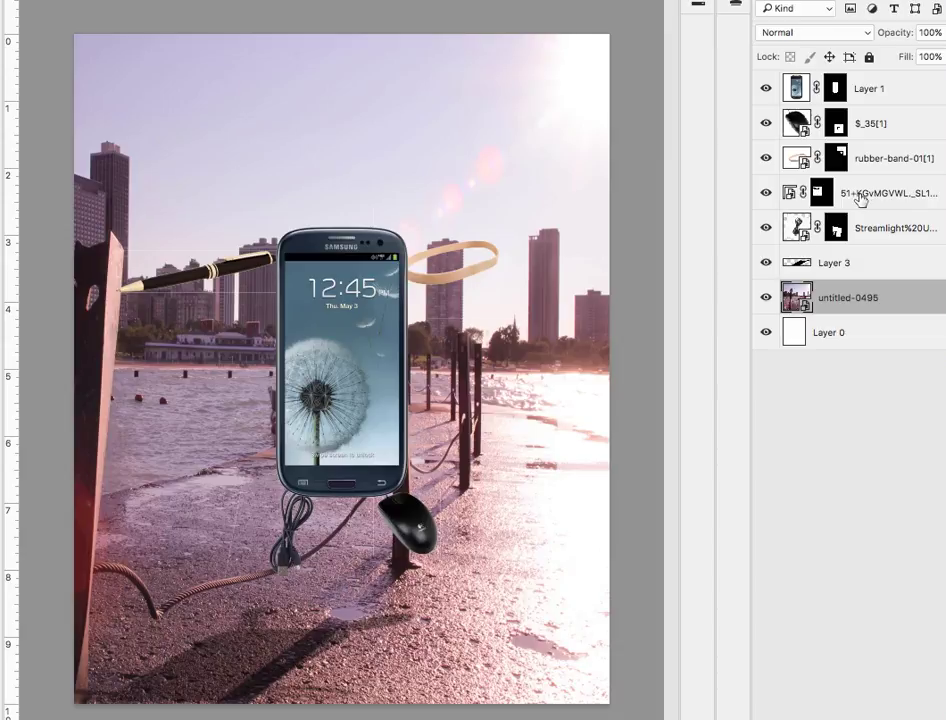
{"action": "left_click", "coordinate": [766, 297]}
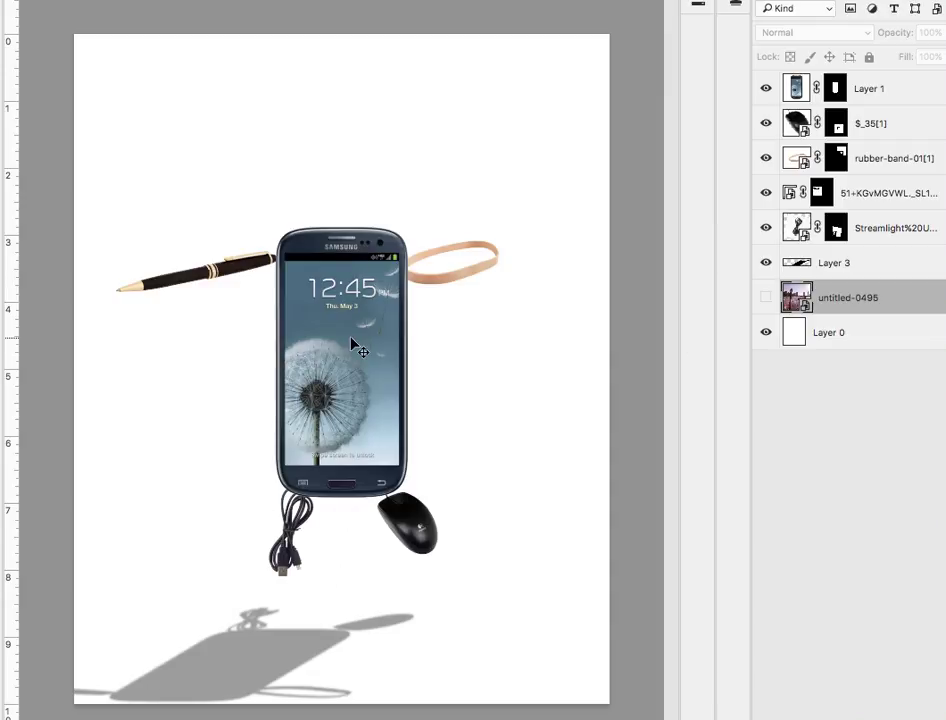
{"action": "left_click", "coordinate": [766, 298]}
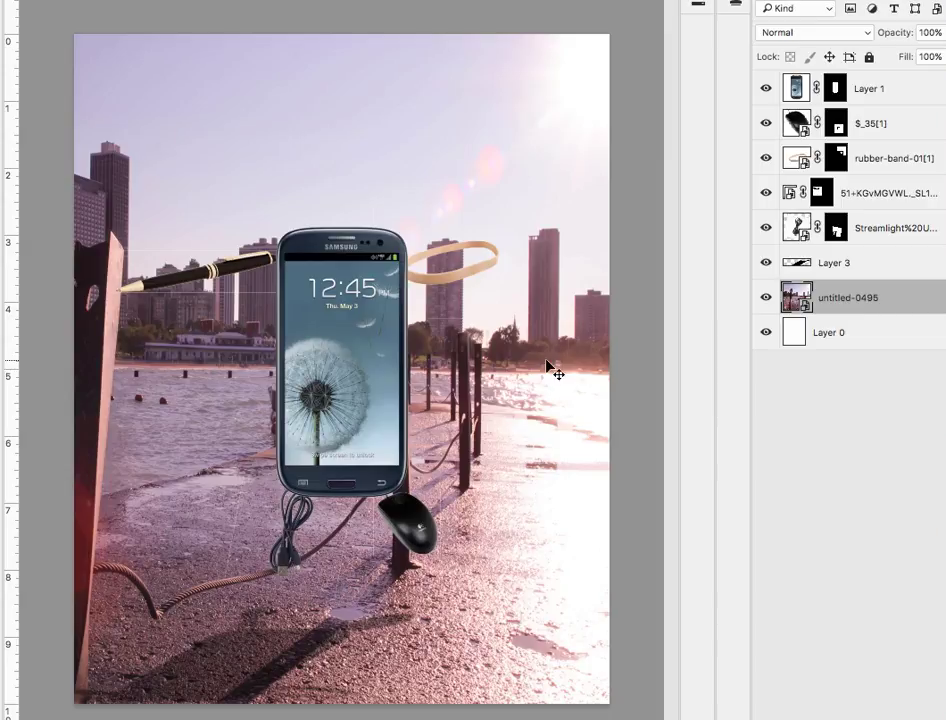
{"action": "key", "text": "ctrl+minus"}
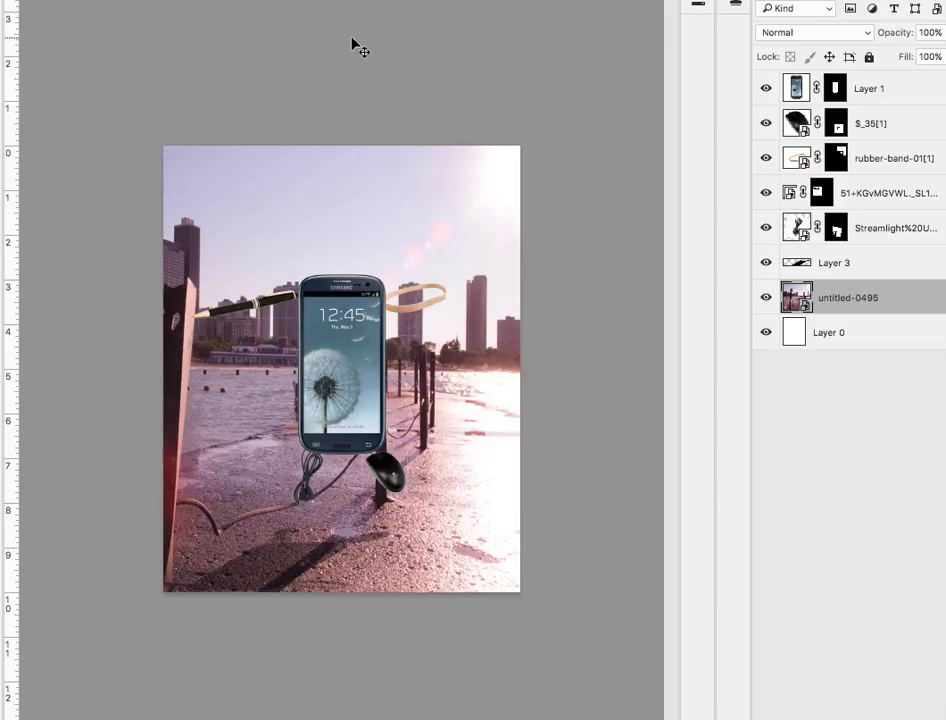
Step: Scale the untitled-0495 waterfront photo up from opposite corners and move it upward behind the phone
{"action": "key", "text": "ctrl+t"}
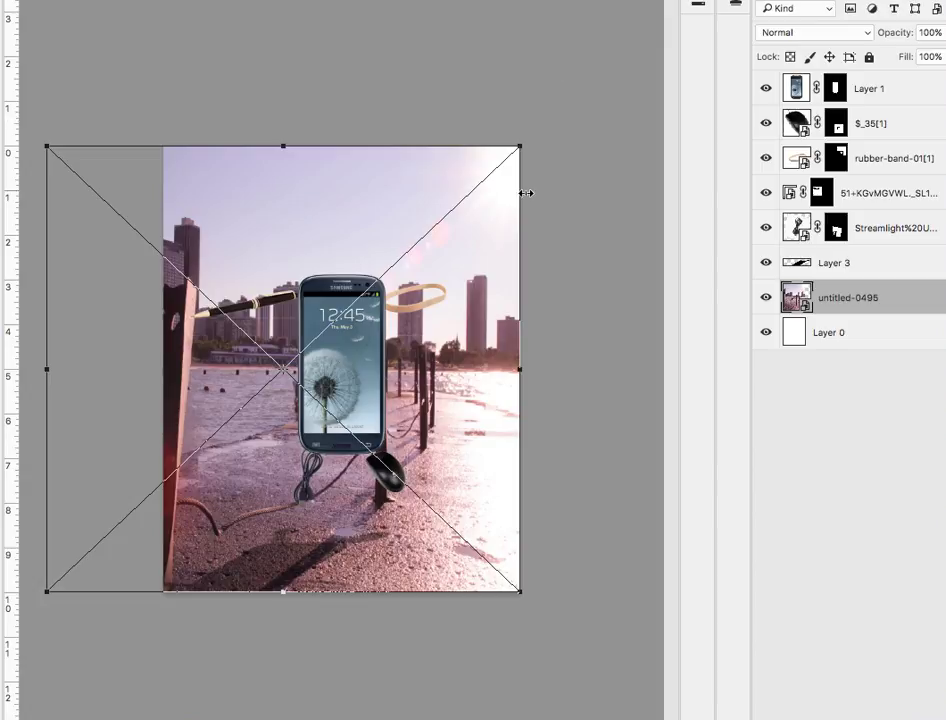
{"action": "left_click_drag", "start_coordinate": [521, 146], "coordinate": [565, 91]}
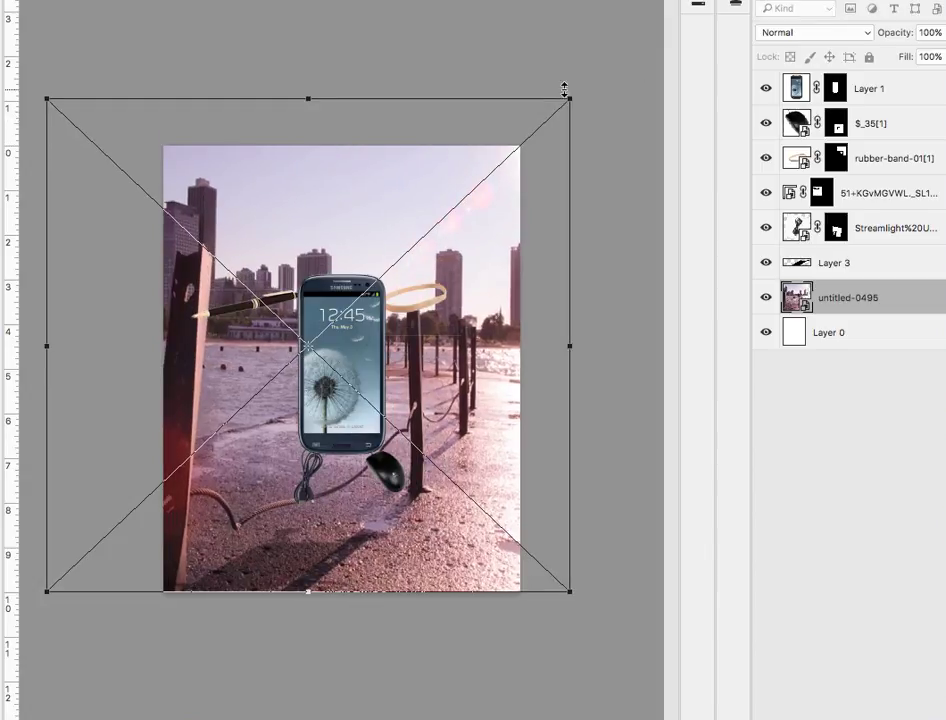
{"action": "left_click_drag", "start_coordinate": [47, 591], "coordinate": [1, 668]}
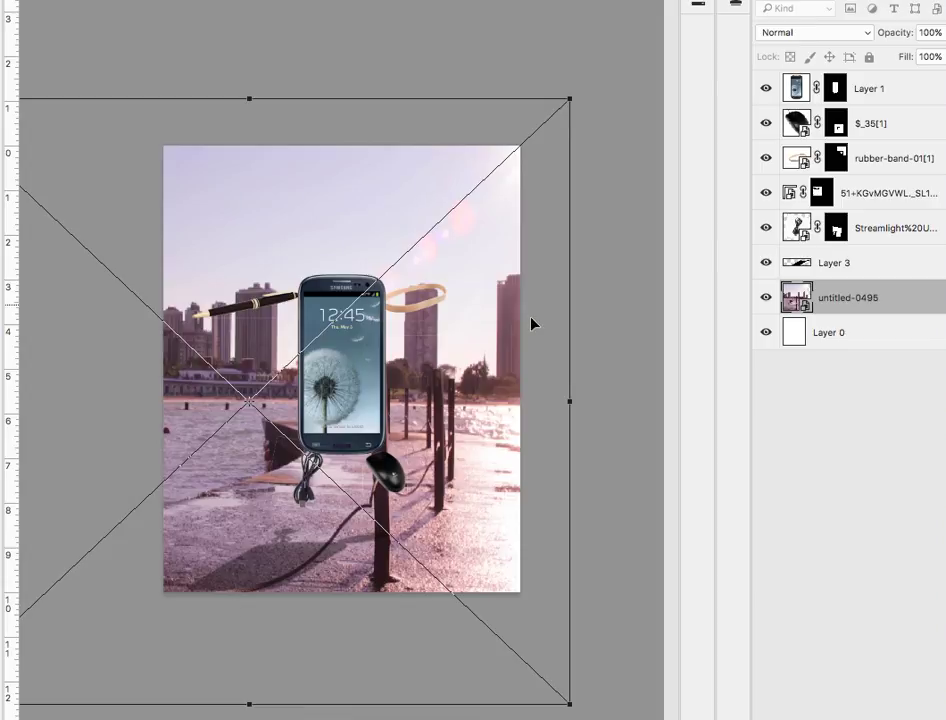
{"action": "left_click_drag", "start_coordinate": [410, 387], "coordinate": [421, 527]}
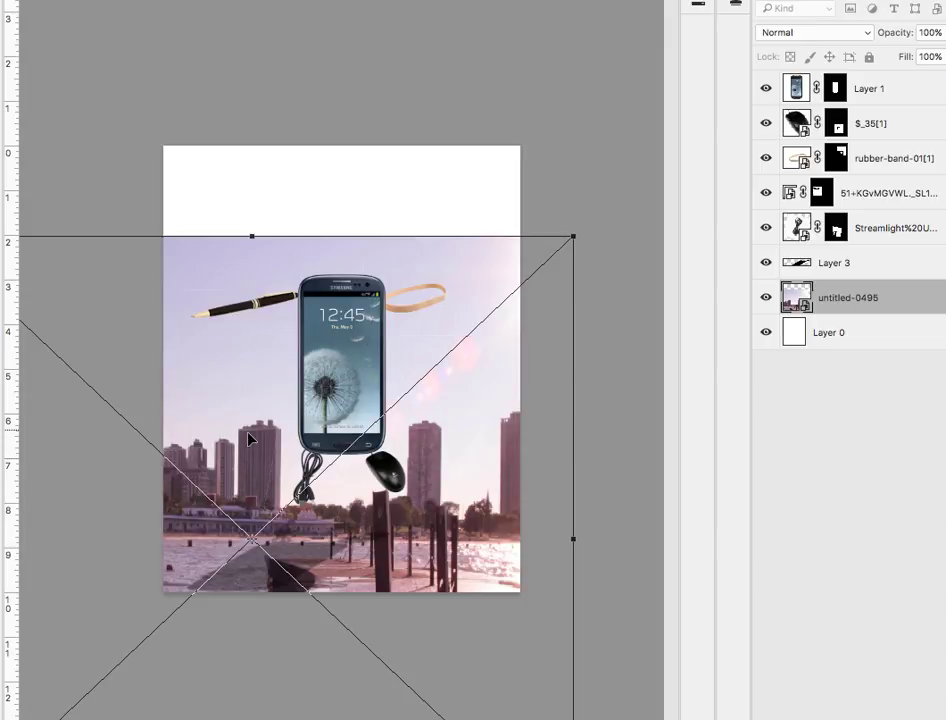
{"action": "left_click_drag", "start_coordinate": [458, 450], "coordinate": [512, 178]}
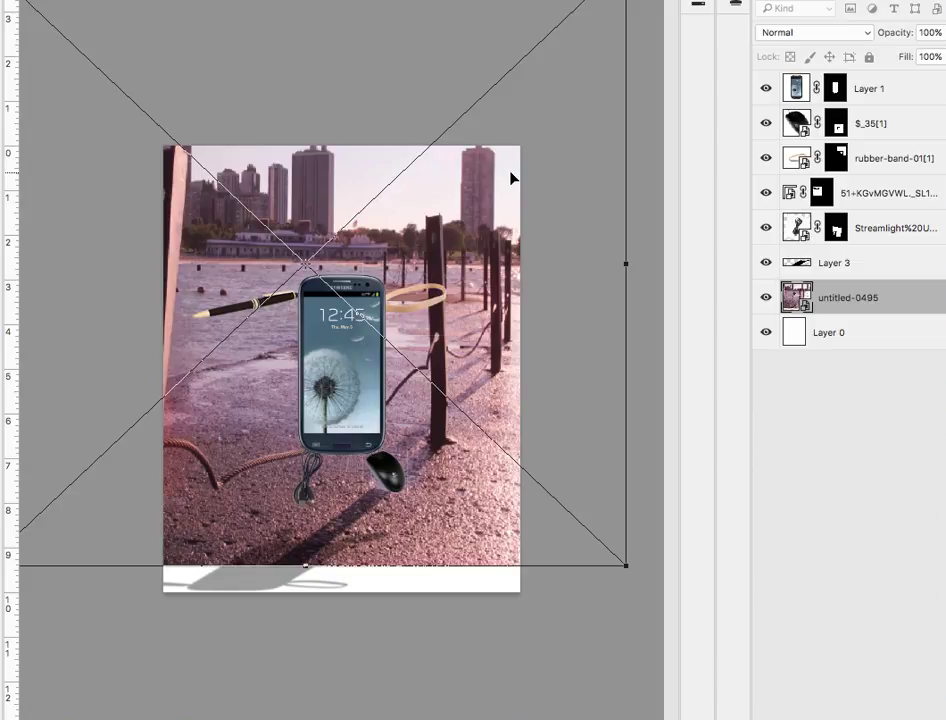
Step: Discard the background resize and group Layer 3 through Layer 1 into Group 1
{"action": "left_click", "coordinate": [10, 32]}
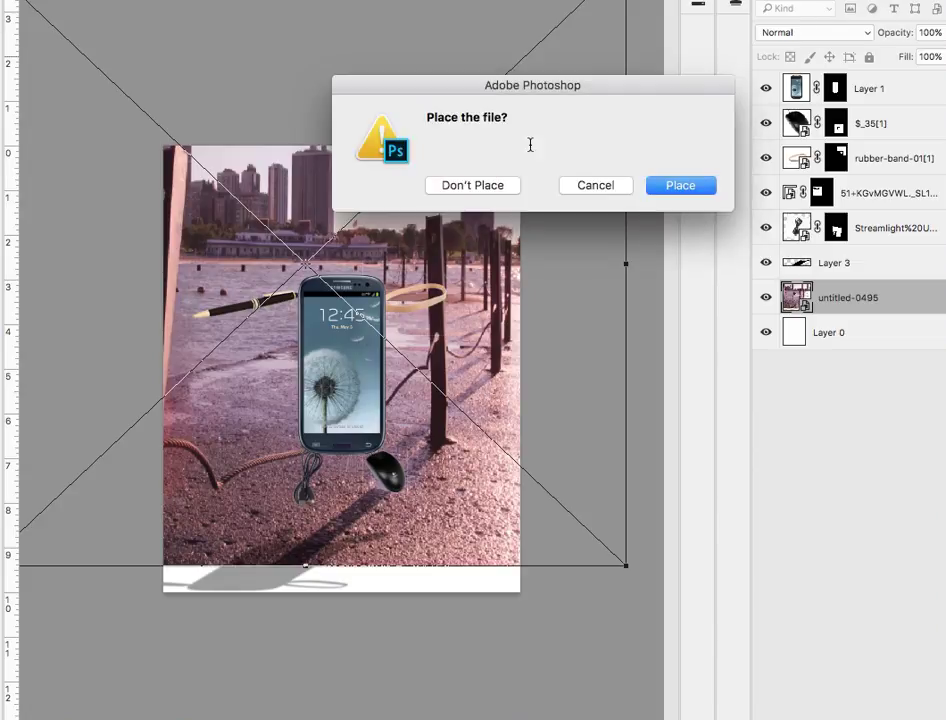
{"action": "left_click", "coordinate": [489, 184]}
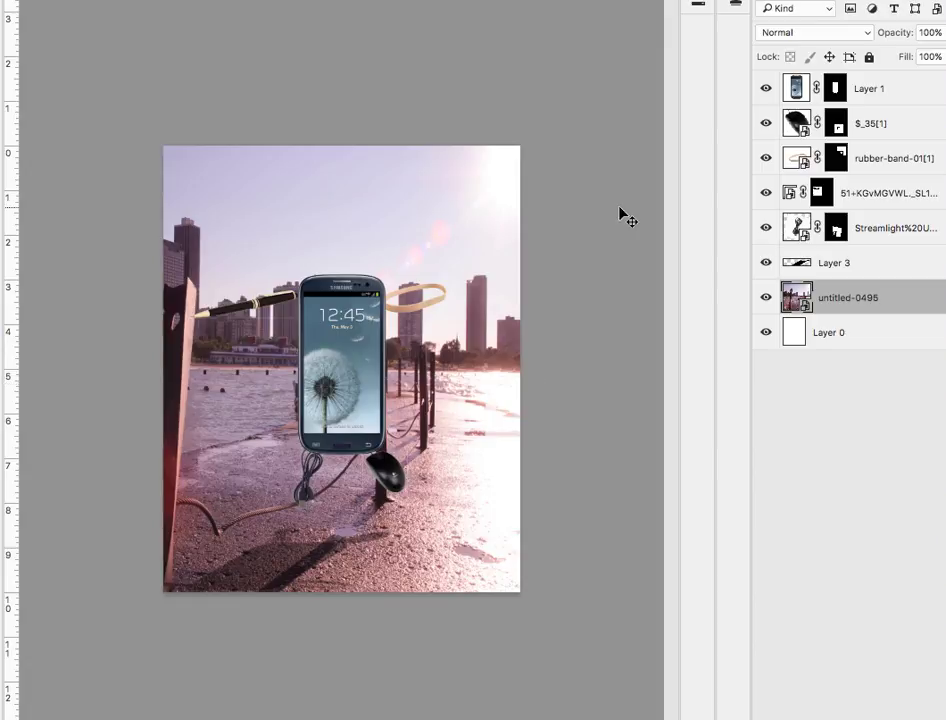
{"action": "left_click", "coordinate": [873, 272]}
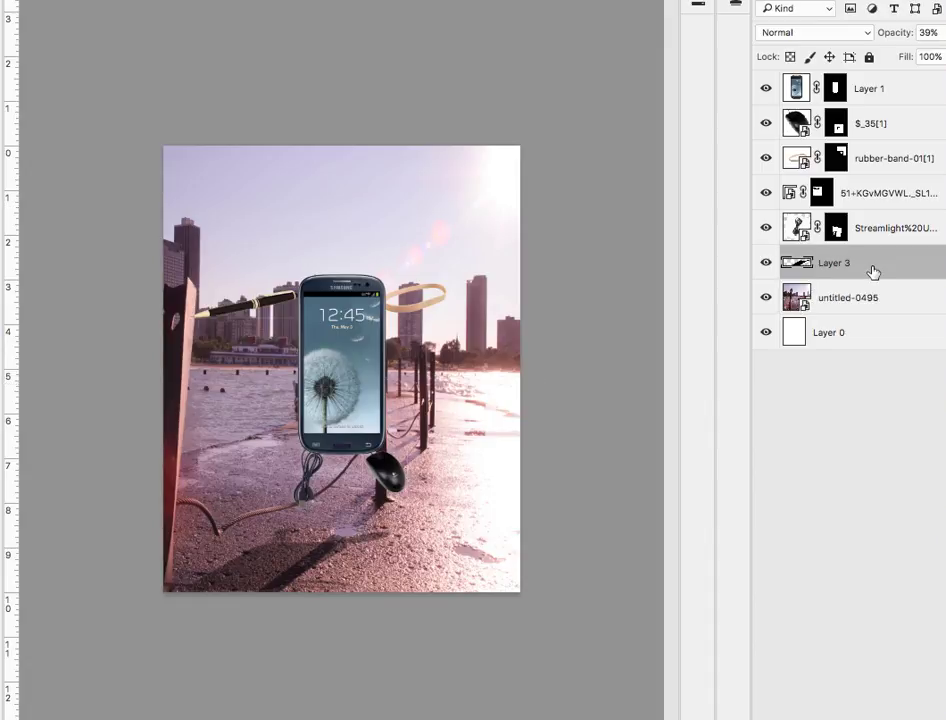
{"action": "left_click", "coordinate": [866, 93], "text": "shift"}
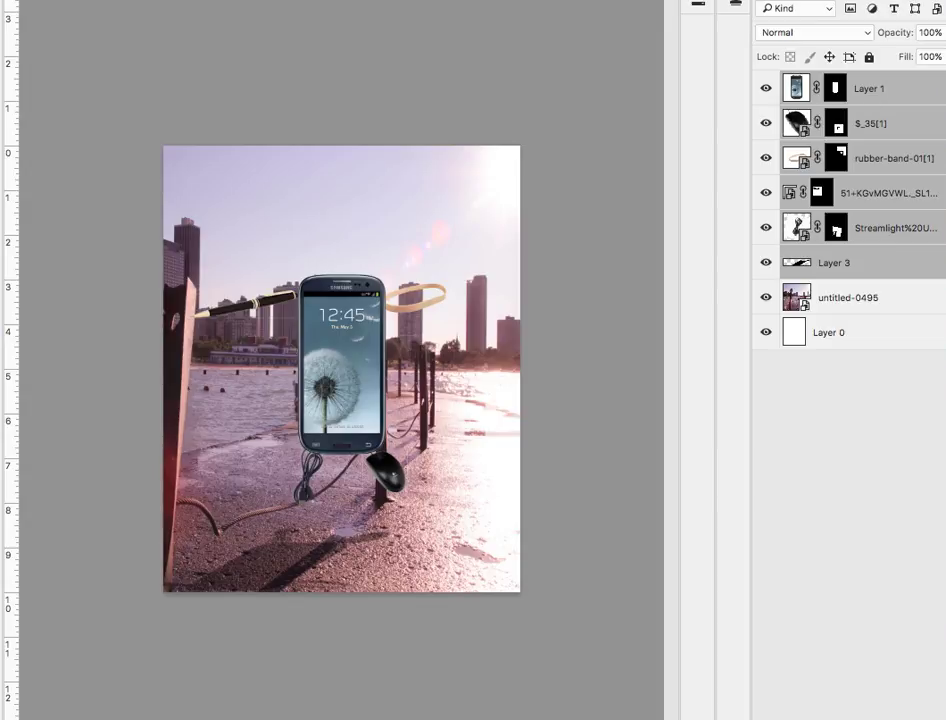
{"action": "key", "text": "super+g"}
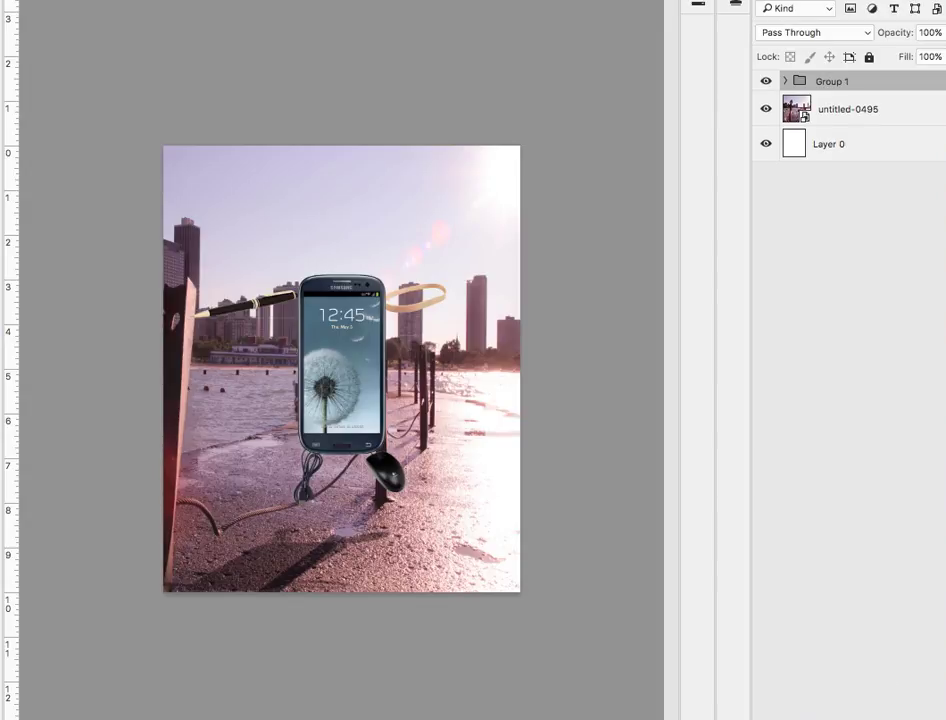
{"action": "left_click", "coordinate": [766, 81]}
{"action": "left_click", "coordinate": [766, 81]}
Step: Enlarge the phone, pen and mouse in Group 1, shifting it about 0.6 in right and 0.45 in up
{"action": "key", "text": "ctrl+t"}
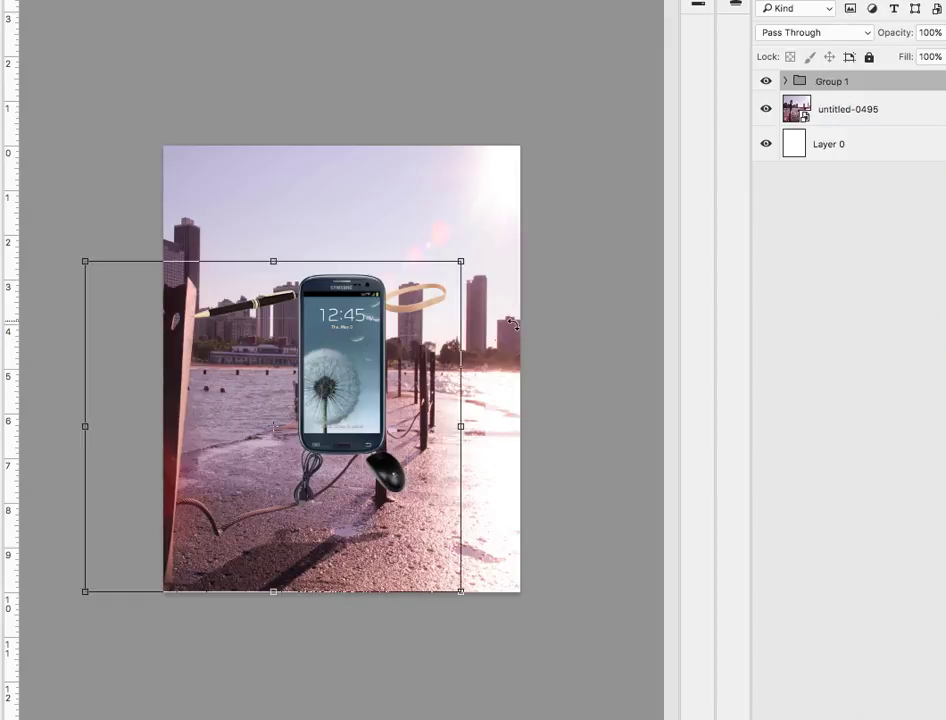
{"action": "left_click_drag", "start_coordinate": [492, 217], "coordinate": [550, 150]}
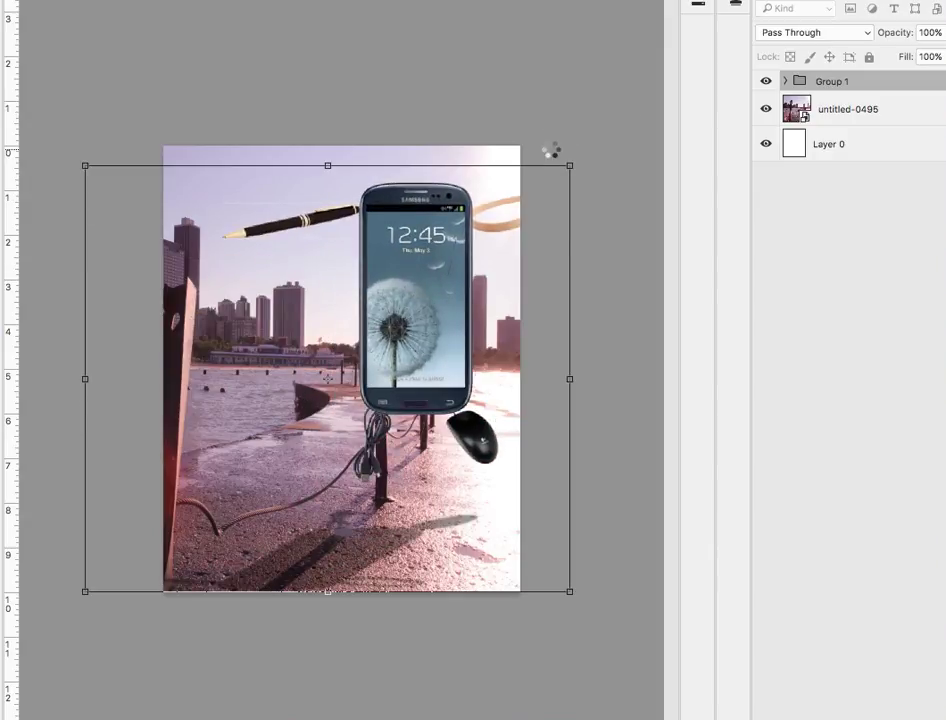
{"action": "left_click_drag", "start_coordinate": [418, 302], "coordinate": [338, 333]}
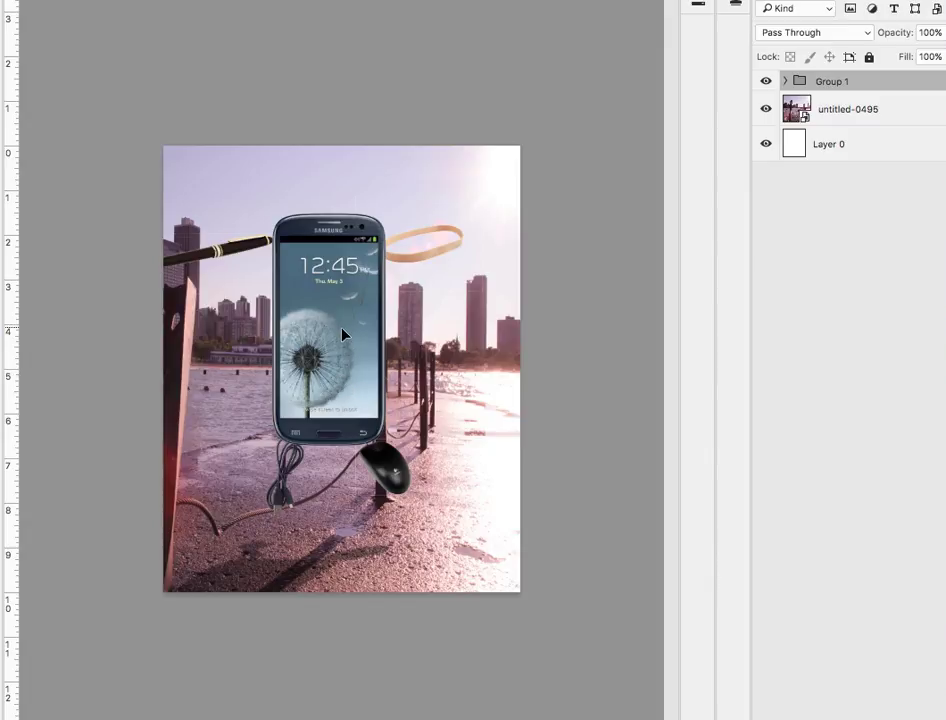
{"action": "left_click_drag", "start_coordinate": [343, 326], "coordinate": [372, 309]}
{"action": "left_click", "coordinate": [785, 81]}
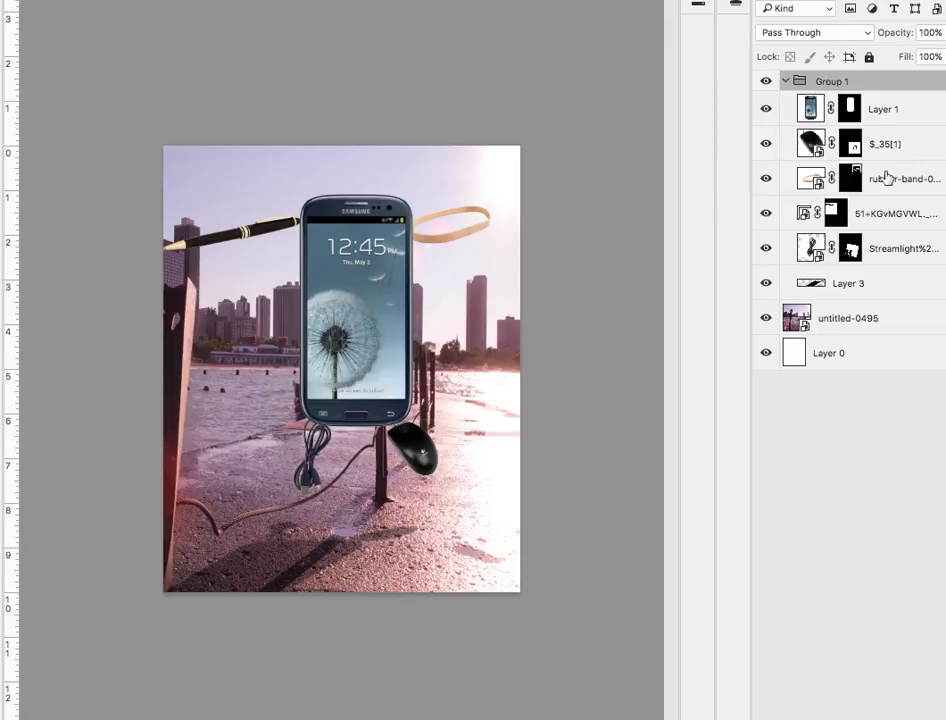
Step: Toggle layer visibility to identify the pen layer, then select it
{"action": "left_click", "coordinate": [768, 249]}
{"action": "left_click", "coordinate": [768, 249]}
{"action": "left_click", "coordinate": [767, 214]}
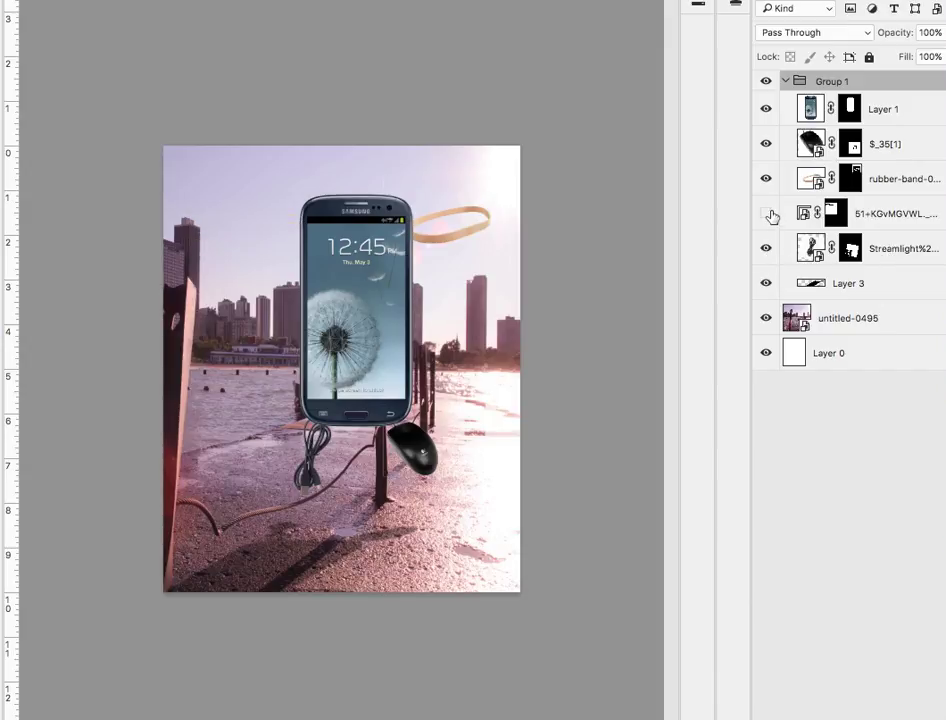
{"action": "left_click", "coordinate": [768, 214]}
{"action": "left_click", "coordinate": [912, 216]}
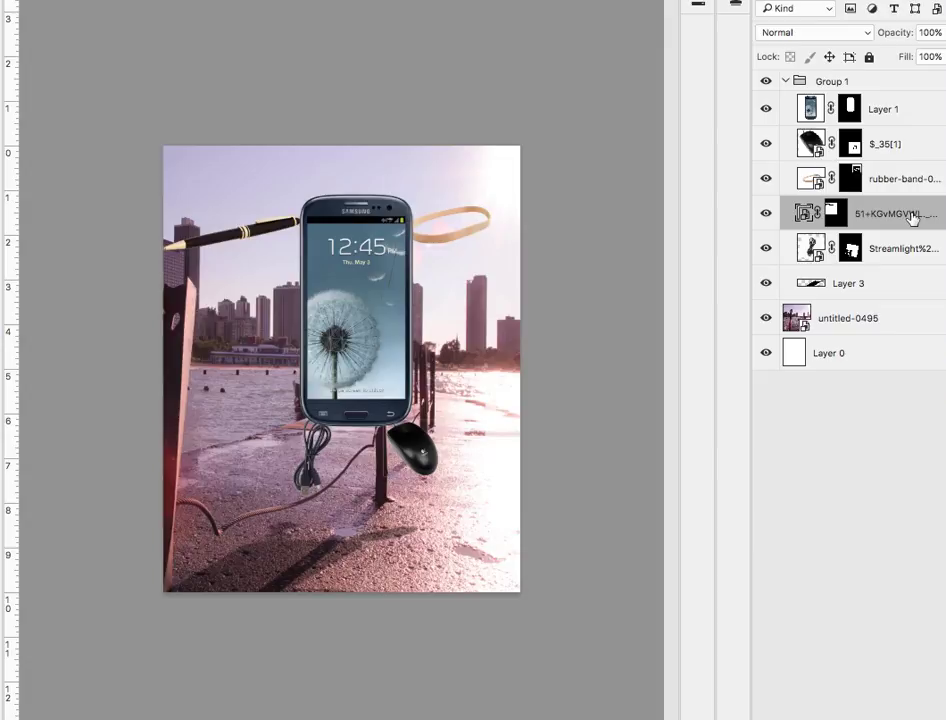
Step: Rotate the pen about 27.6° and lower it so it slants down-left from the phone
{"action": "key", "text": "ctrl+t"}
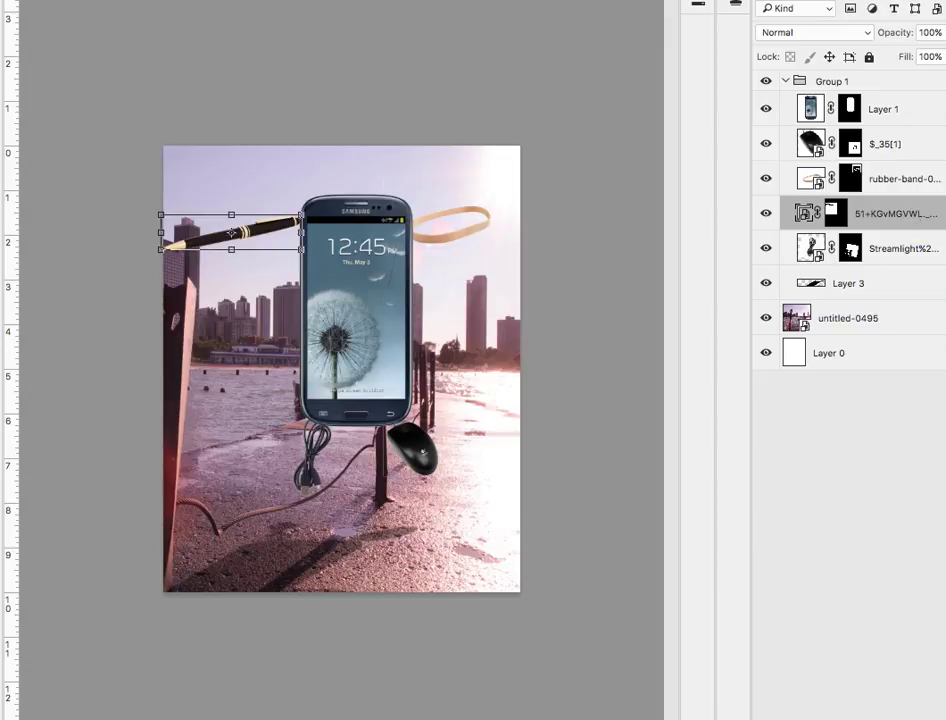
{"action": "left_click_drag", "start_coordinate": [306, 205], "coordinate": [302, 164]}
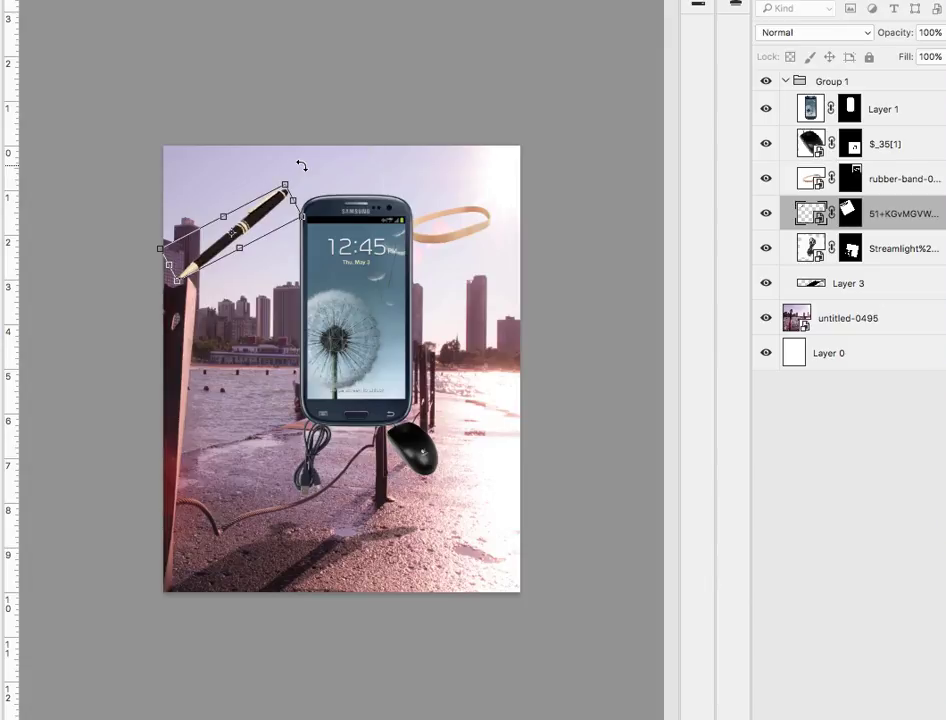
{"action": "left_click_drag", "start_coordinate": [243, 245], "coordinate": [243, 258]}
{"action": "key", "text": "Down"}
{"action": "key", "text": "Down"}
{"action": "key", "text": "Down"}
{"action": "key", "text": "Down"}
{"action": "key", "text": "Down"}
{"action": "key", "text": "Down"}
{"action": "key", "text": "Down"}
{"action": "key", "text": "Down"}
{"action": "key", "text": "Down"}
{"action": "key", "text": "Down"}
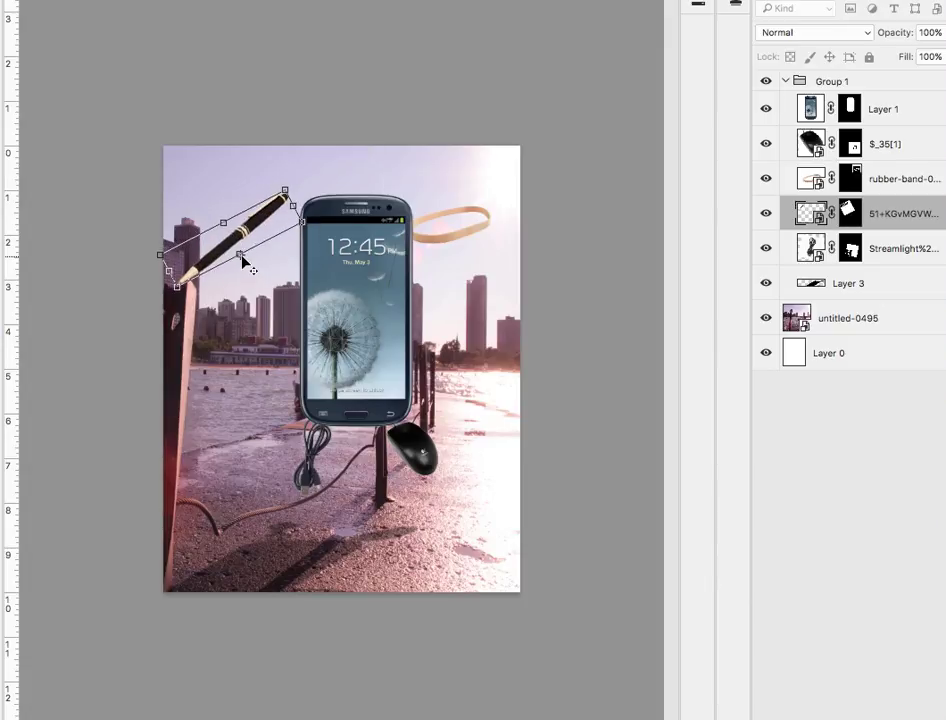
{"action": "key", "text": "Down"}
{"action": "key", "text": "Down"}
{"action": "key", "text": "Down"}
{"action": "key", "text": "Down"}
{"action": "key", "text": "Down"}
{"action": "key", "text": "Down"}
{"action": "key", "text": "Down"}
{"action": "key", "text": "Down"}
{"action": "key", "text": "Down"}
{"action": "key", "text": "Down"}
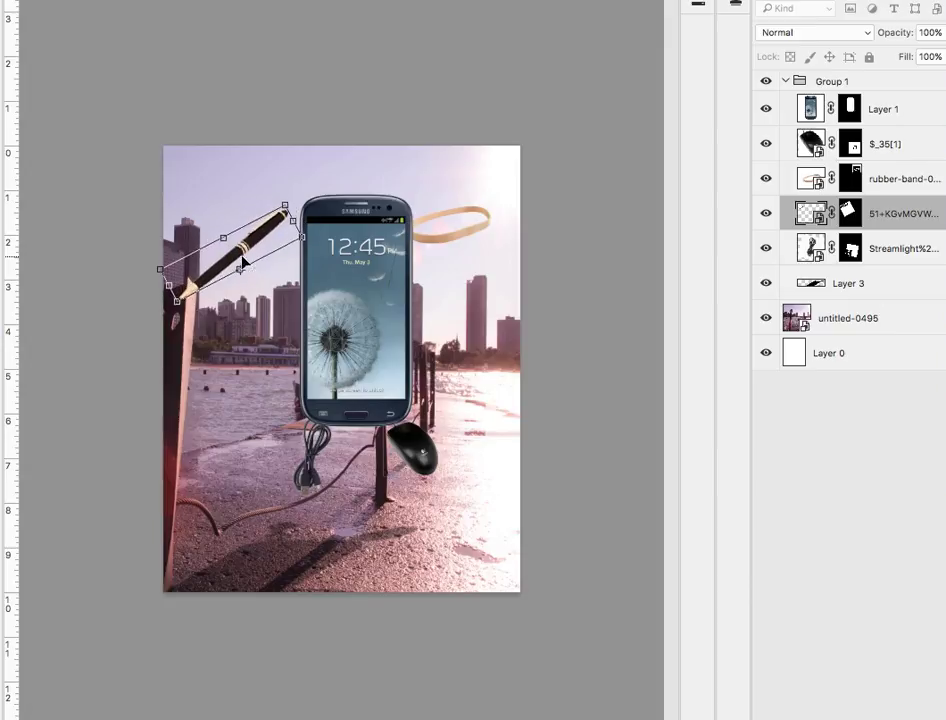
{"action": "key", "text": "Return"}
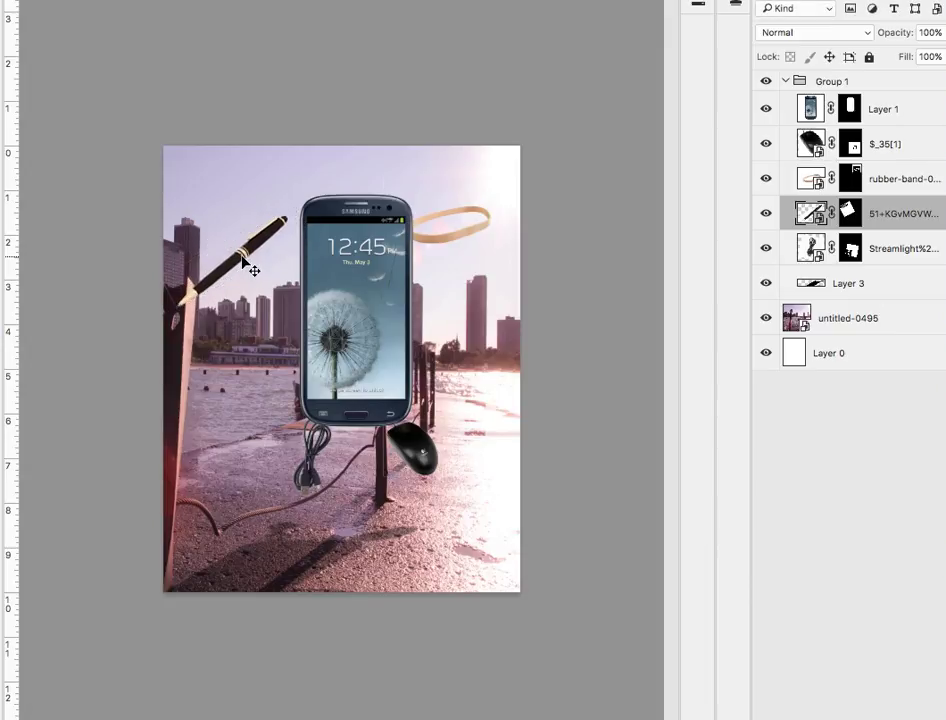
{"action": "left_click_drag", "start_coordinate": [243, 262], "coordinate": [281, 259]}
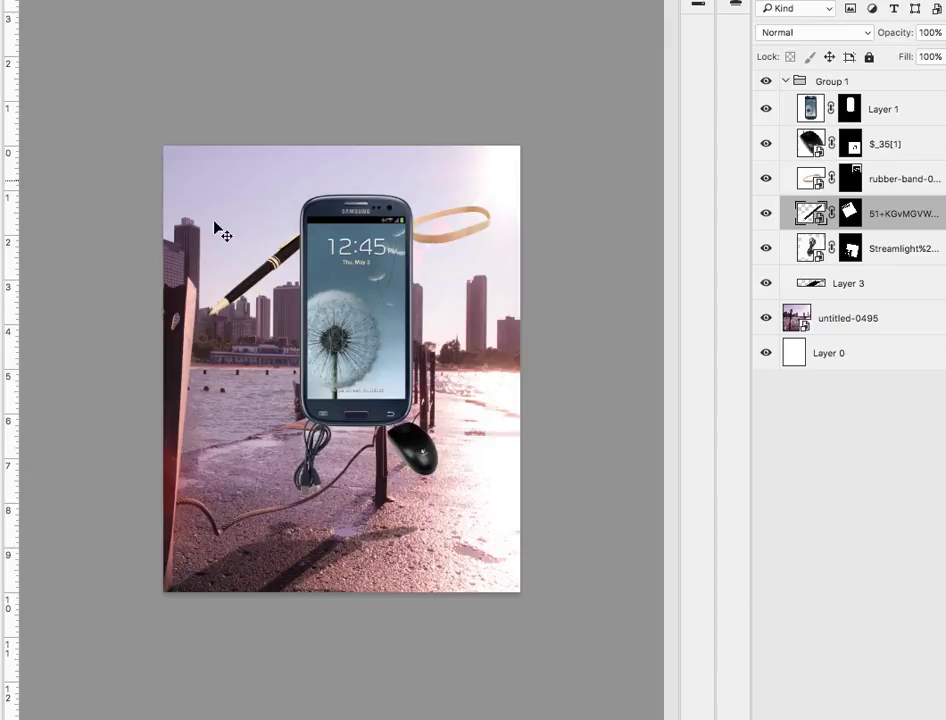
{"action": "key", "text": "F3"}
{"action": "key", "text": "F3"}
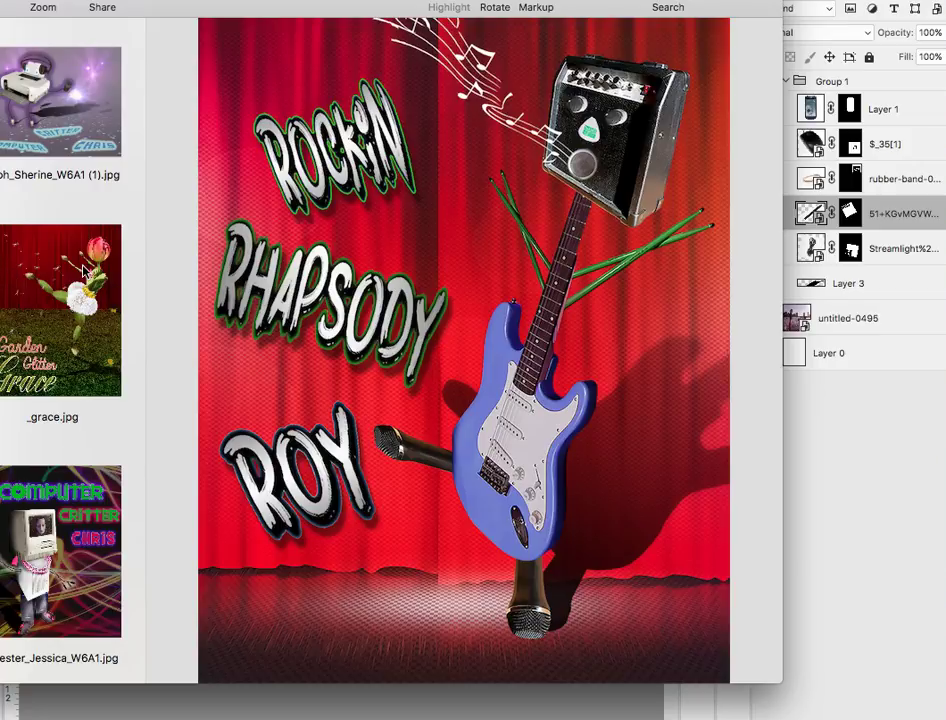
Step: View the Terrible Toys Todd and Garden Glitter Grace examples in Preview, then return to Photoshop
{"action": "scroll", "coordinate": [84, 270], "scroll_direction": "down", "scroll_amount": 15}
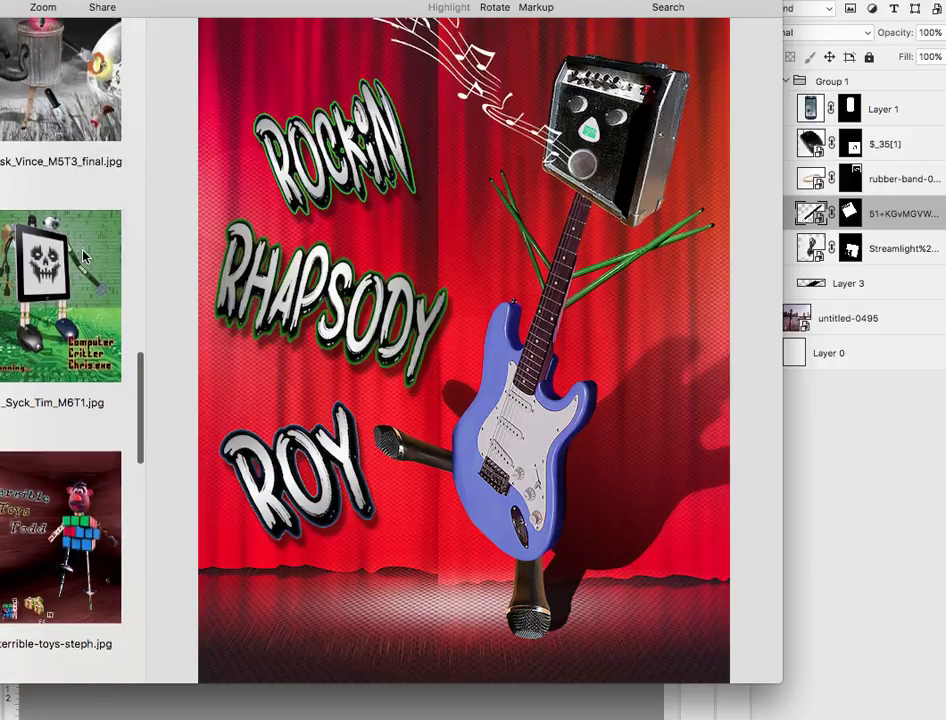
{"action": "scroll", "coordinate": [84, 257], "scroll_direction": "down", "scroll_amount": 15}
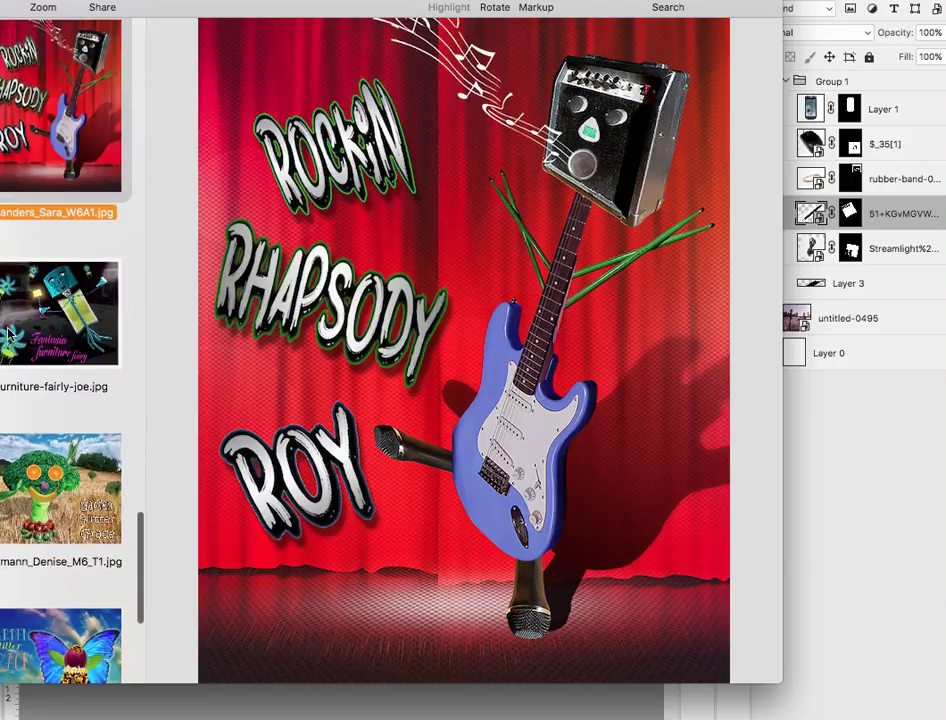
{"action": "scroll", "coordinate": [97, 409], "scroll_direction": "down", "scroll_amount": 5}
{"action": "scroll", "coordinate": [97, 412], "scroll_direction": "up", "scroll_amount": 10}
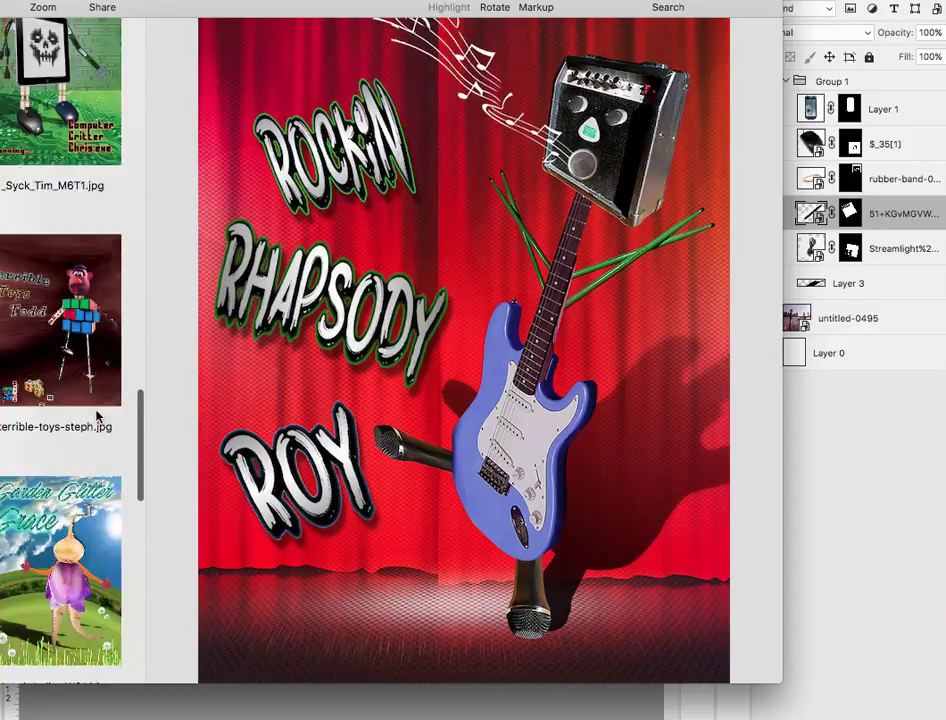
{"action": "scroll", "coordinate": [97, 415], "scroll_direction": "up", "scroll_amount": 10}
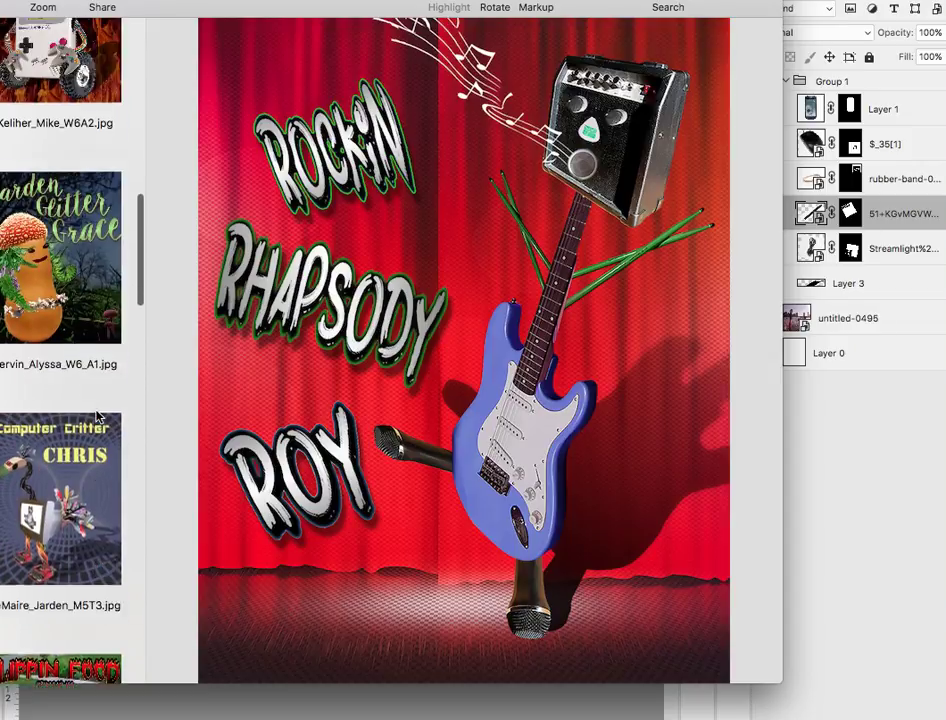
{"action": "scroll", "coordinate": [97, 416], "scroll_direction": "up", "scroll_amount": 5}
{"action": "left_click", "coordinate": [60, 275]}
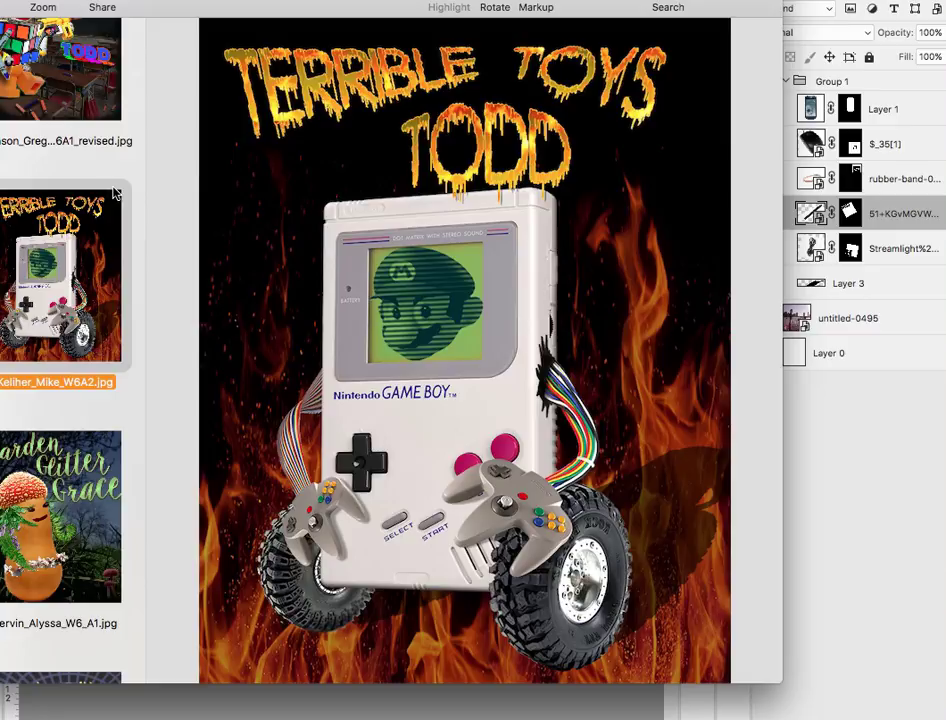
{"action": "scroll", "coordinate": [90, 160], "scroll_direction": "down", "scroll_amount": 10}
{"action": "left_click", "coordinate": [80, 318]}
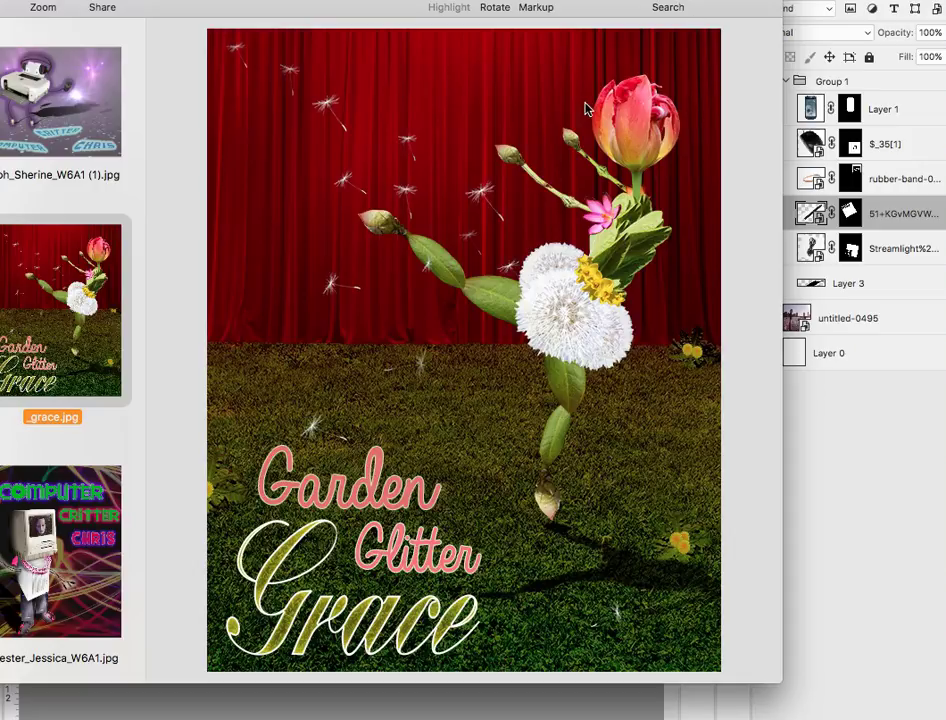
{"action": "left_click", "coordinate": [848, 598]}
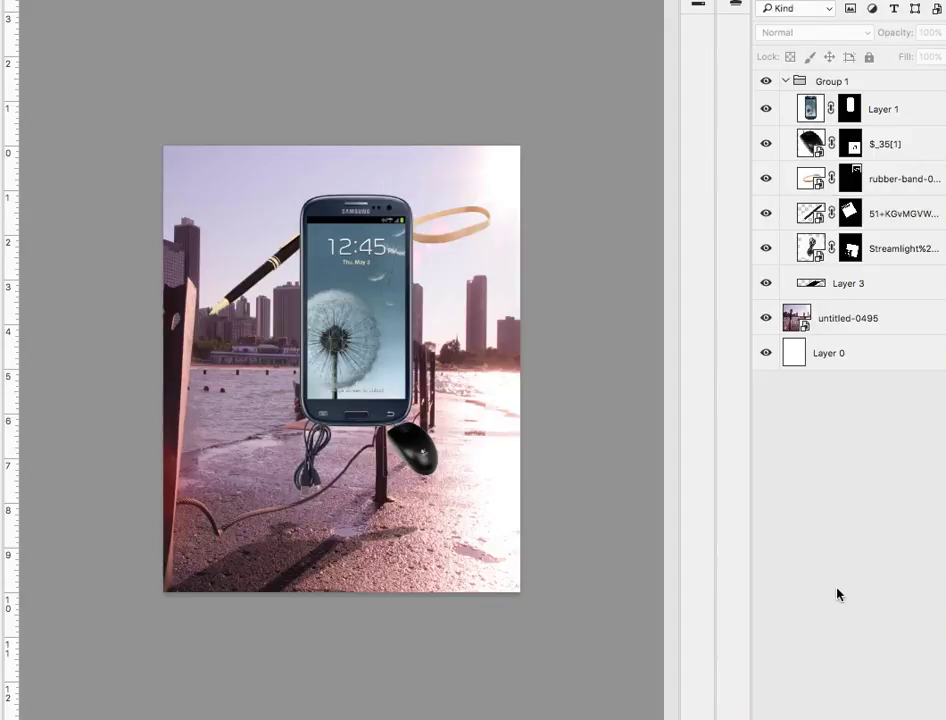
Step: Dismiss the 'no layers are selected' alert raised by clicking the composite
{"action": "left_click", "coordinate": [358, 345]}
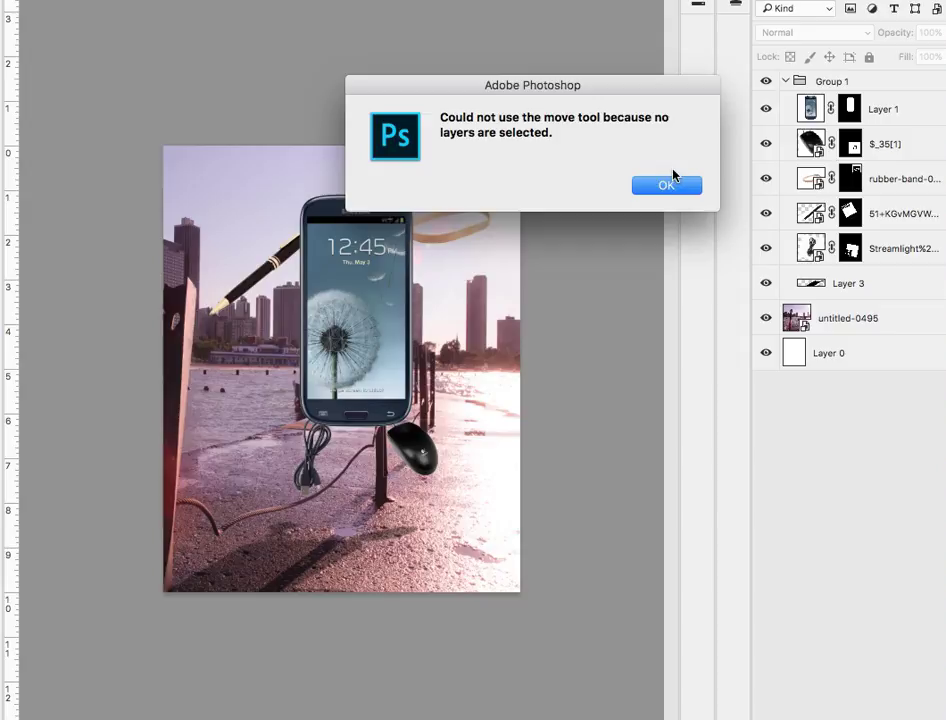
{"action": "left_click", "coordinate": [663, 188]}
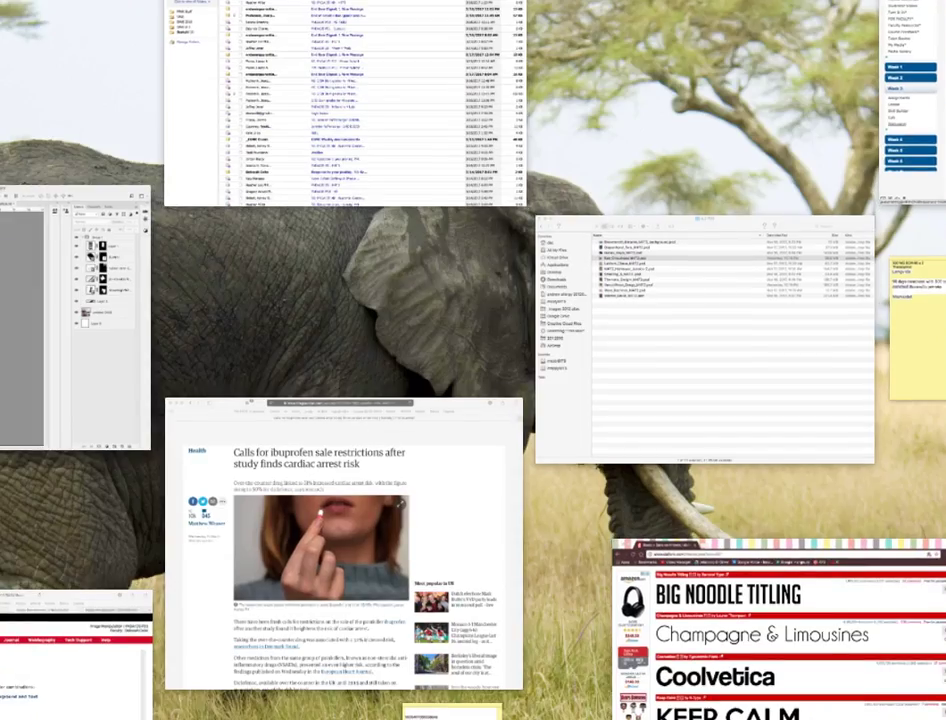
Step: Open the Computer Critter Chris example, browse DaFont's Eroded fonts, then show the Decorative category
{"action": "mouse_move", "coordinate": [24, 30]}
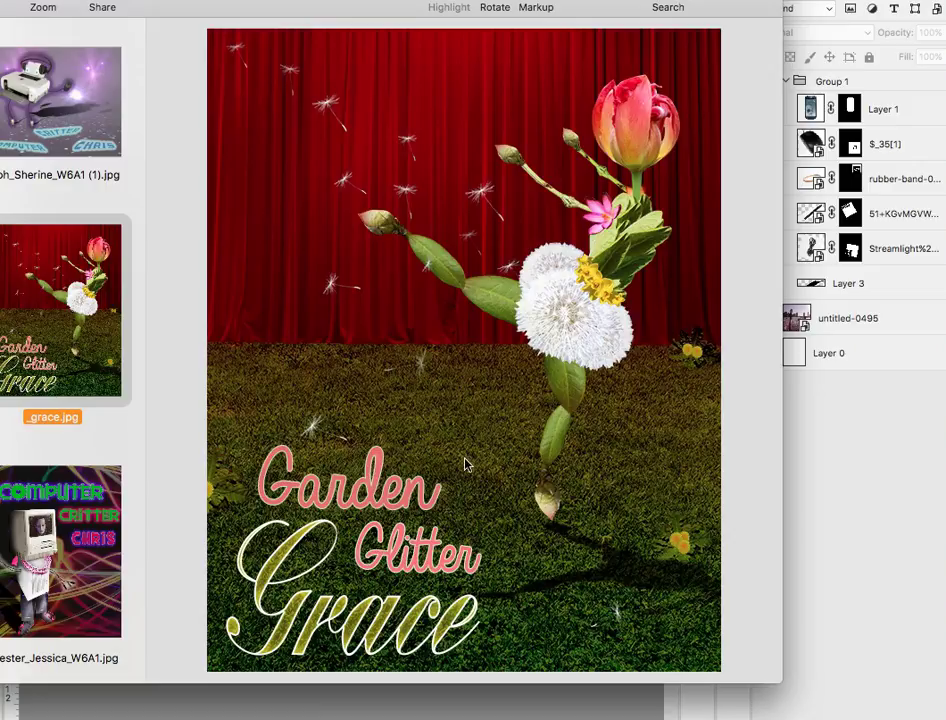
{"action": "left_click", "coordinate": [86, 591]}
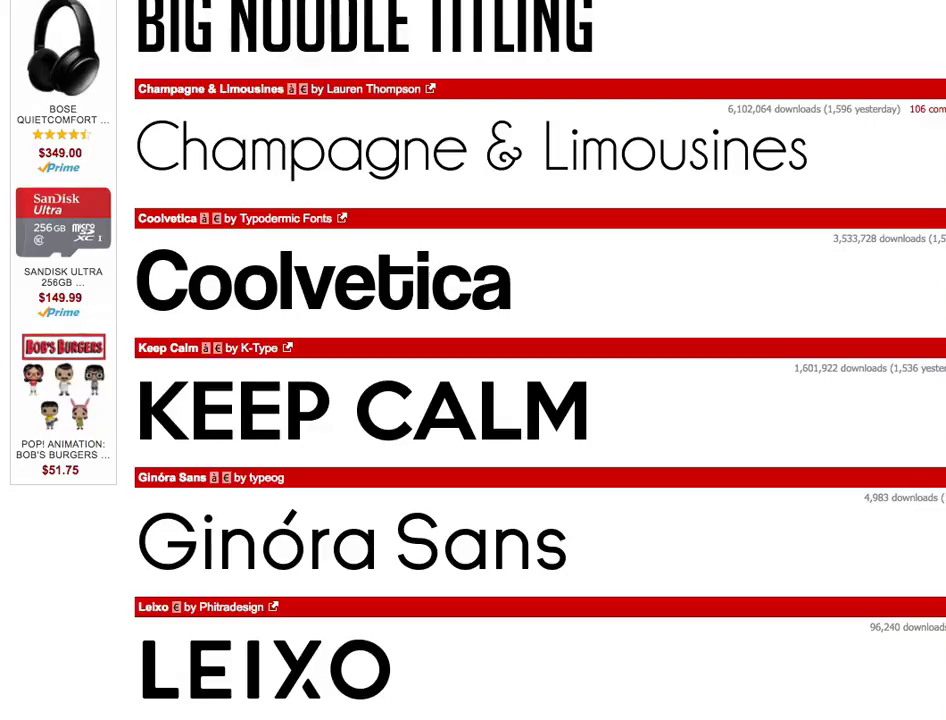
{"action": "scroll", "coordinate": [391, 502], "scroll_direction": "up", "scroll_amount": 10}
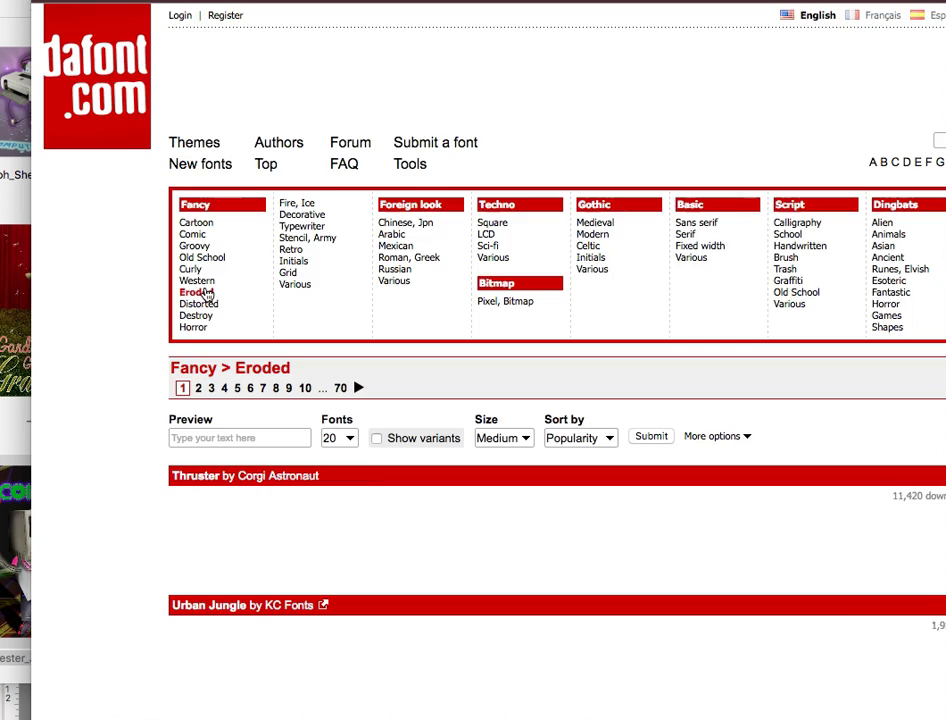
{"action": "scroll", "coordinate": [640, 418], "scroll_direction": "down", "scroll_amount": 4}
{"action": "scroll", "coordinate": [640, 418], "scroll_direction": "up", "scroll_amount": 2}
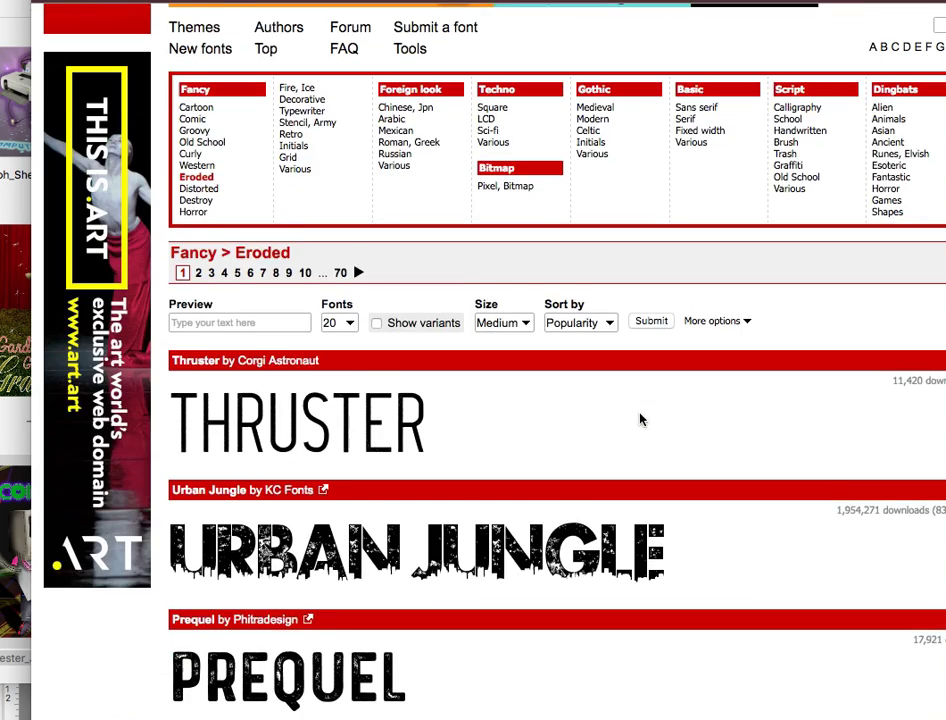
{"action": "scroll", "coordinate": [547, 512], "scroll_direction": "down", "scroll_amount": 20}
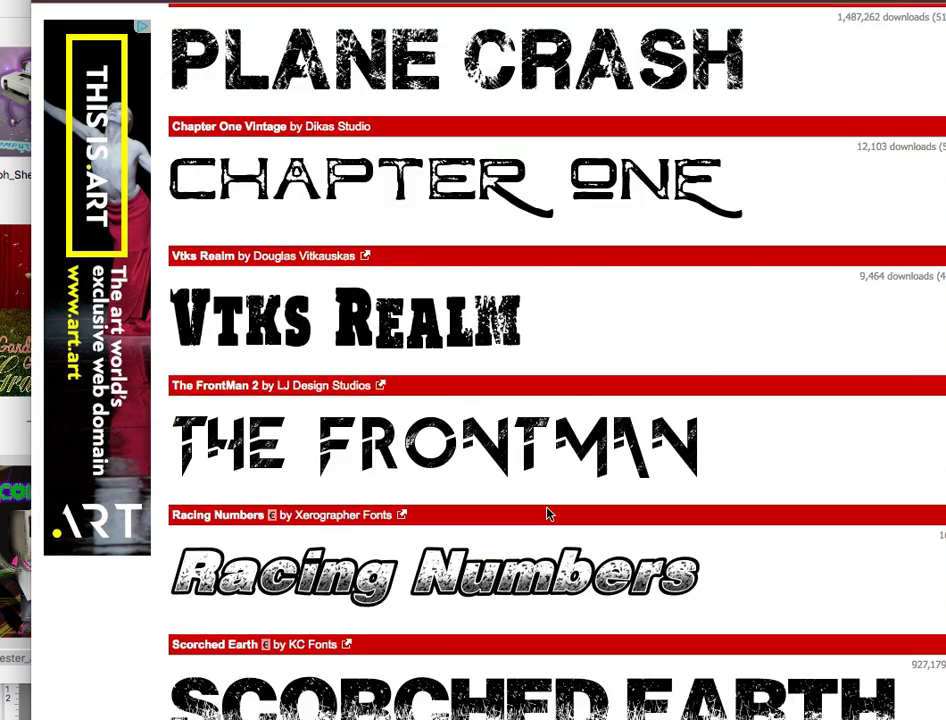
{"action": "scroll", "coordinate": [547, 514], "scroll_direction": "down", "scroll_amount": 3}
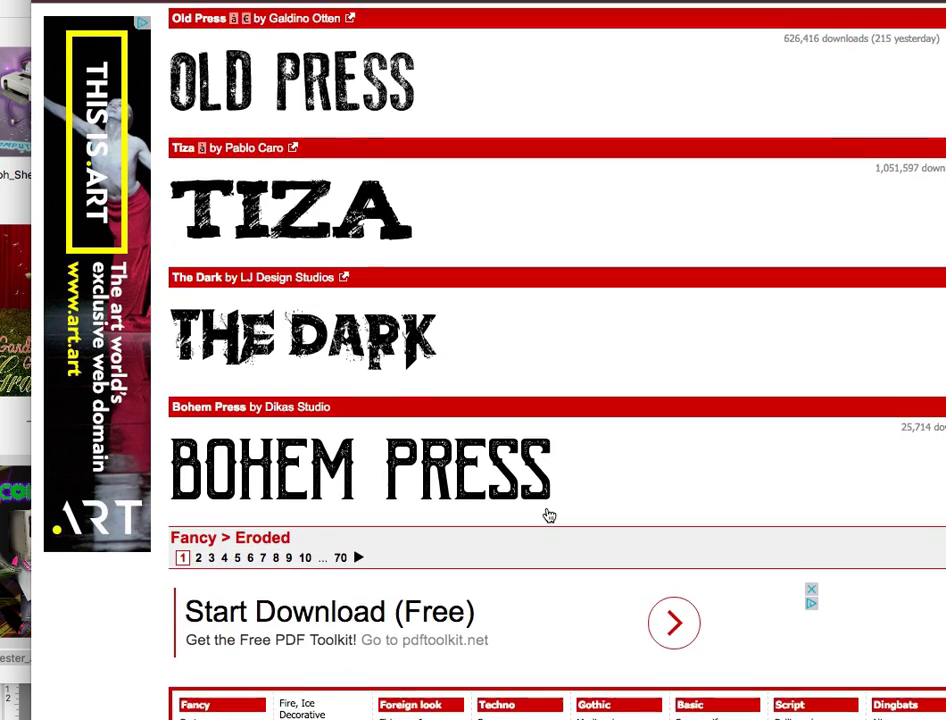
{"action": "scroll", "coordinate": [549, 515], "scroll_direction": "up", "scroll_amount": 15}
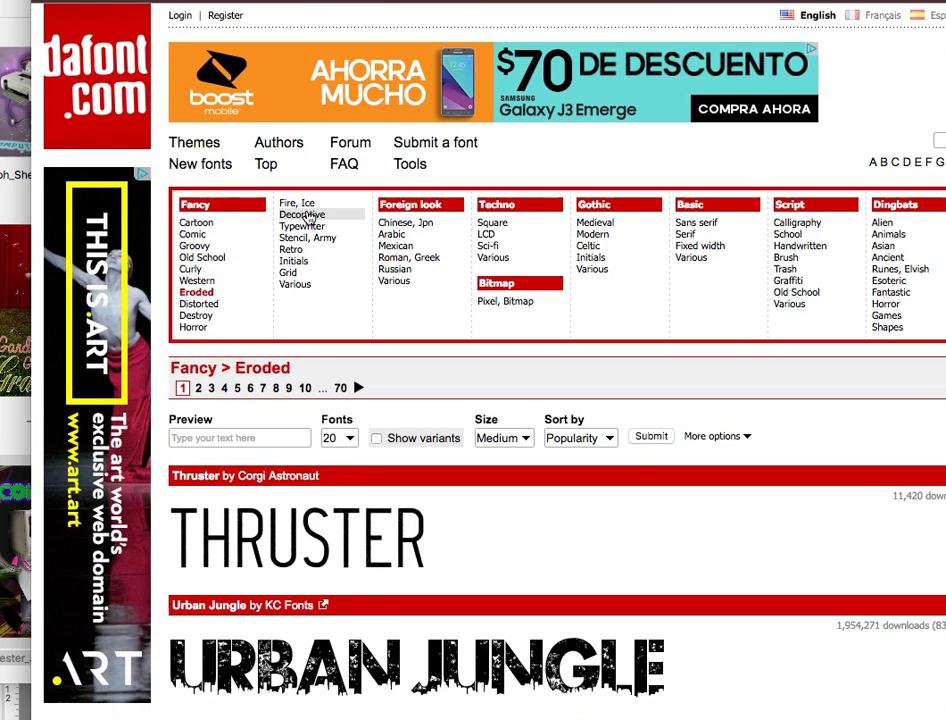
{"action": "left_click", "coordinate": [308, 217]}
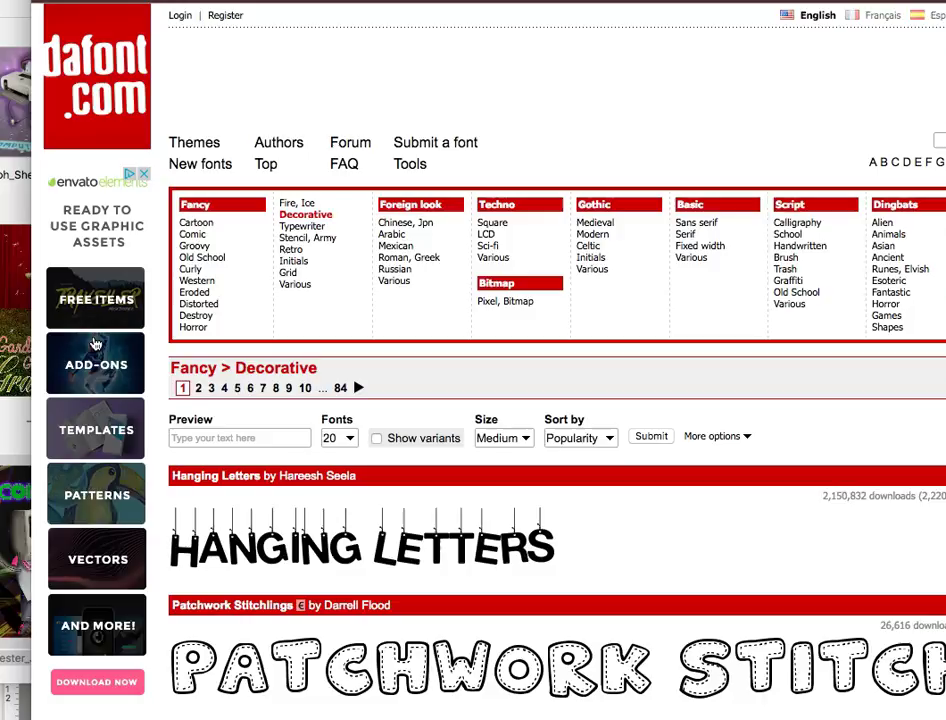
Step: Browse DaFont's Groovy, Fantastic dingbat and Graffiti font listings
{"action": "left_click", "coordinate": [195, 247]}
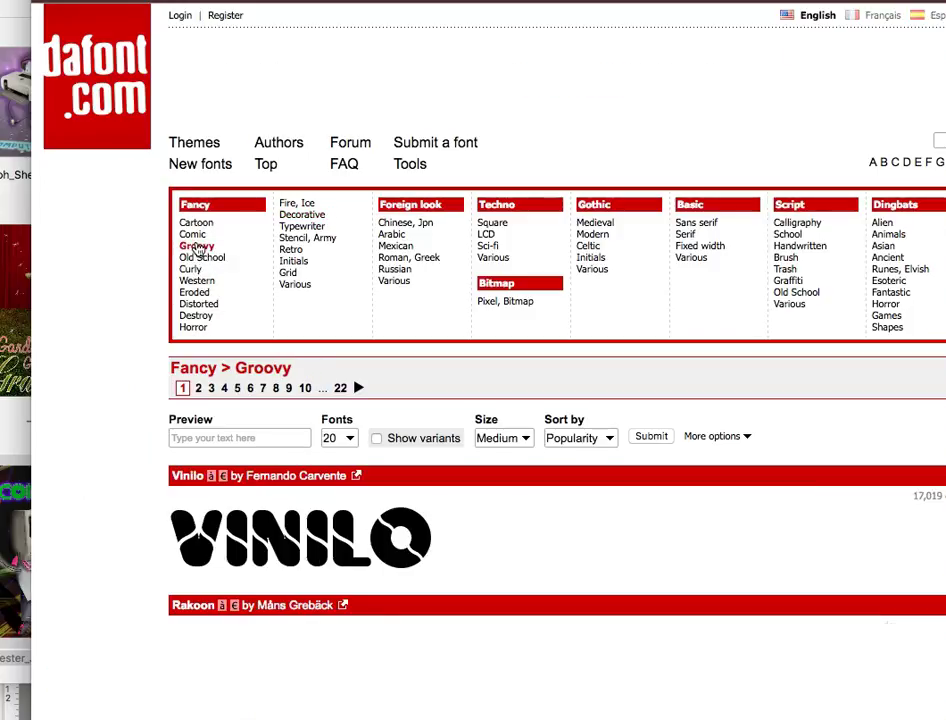
{"action": "scroll", "coordinate": [514, 404], "scroll_direction": "down", "scroll_amount": 5}
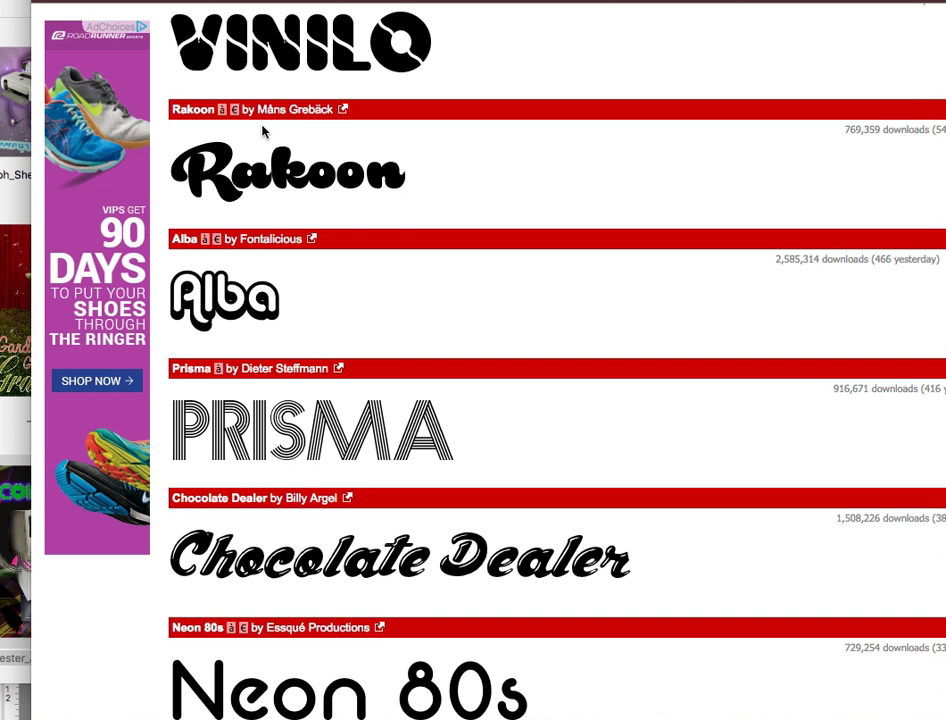
{"action": "scroll", "coordinate": [416, 333], "scroll_direction": "down", "scroll_amount": 10}
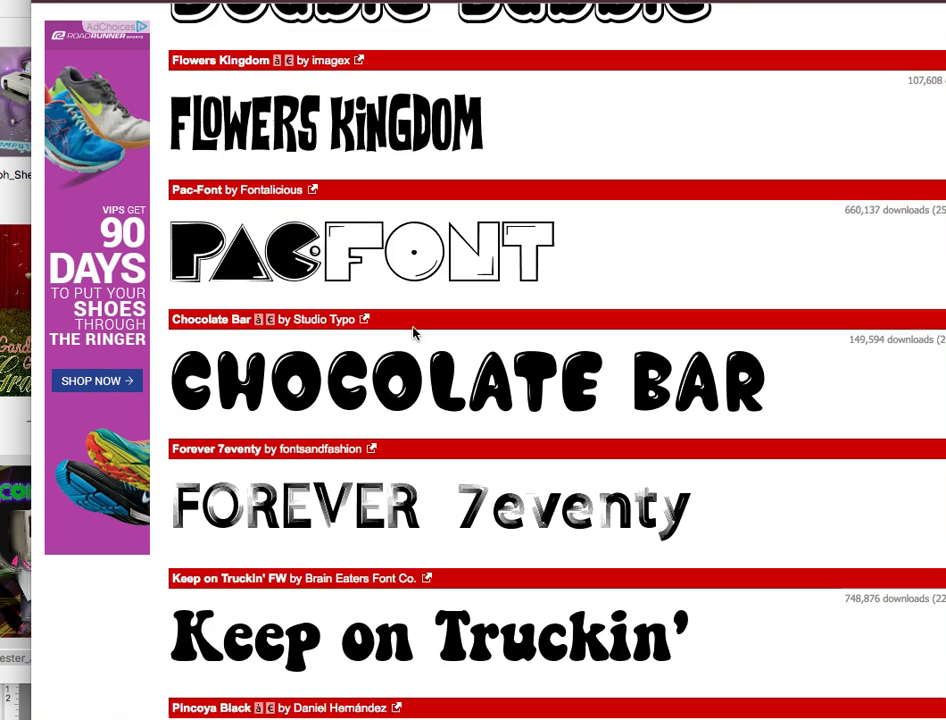
{"action": "scroll", "coordinate": [416, 333], "scroll_direction": "down", "scroll_amount": 8}
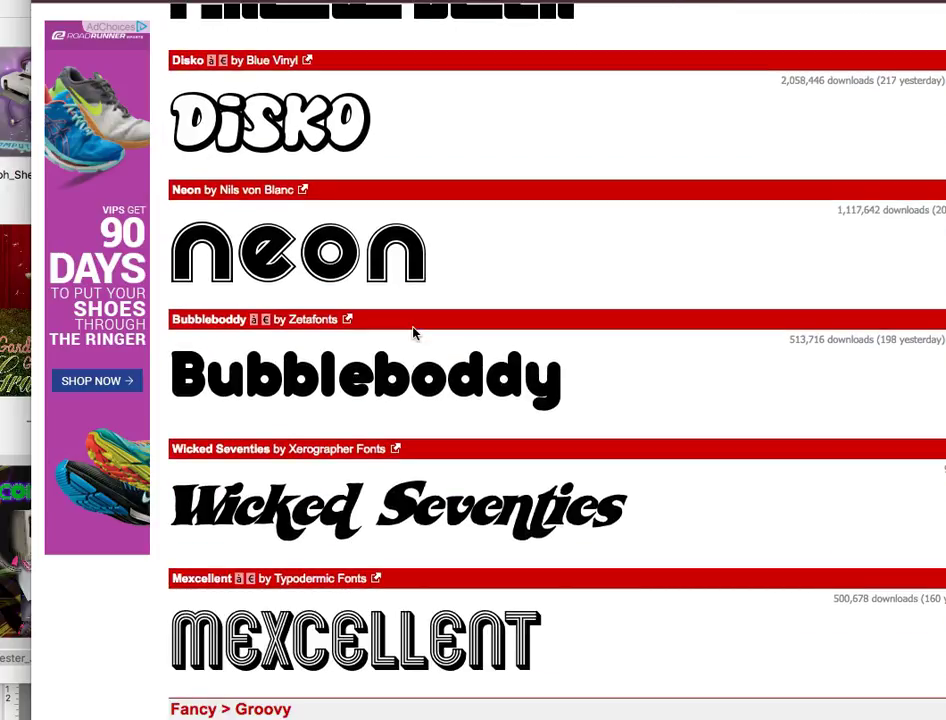
{"action": "scroll", "coordinate": [505, 433], "scroll_direction": "up", "scroll_amount": 2}
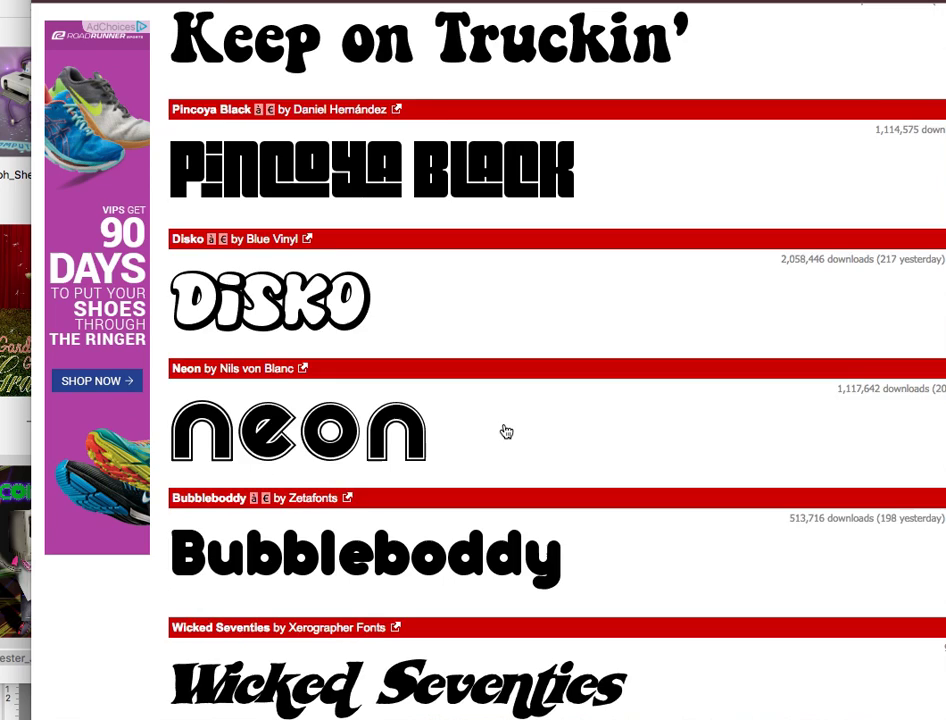
{"action": "scroll", "coordinate": [506, 431], "scroll_direction": "up", "scroll_amount": 15}
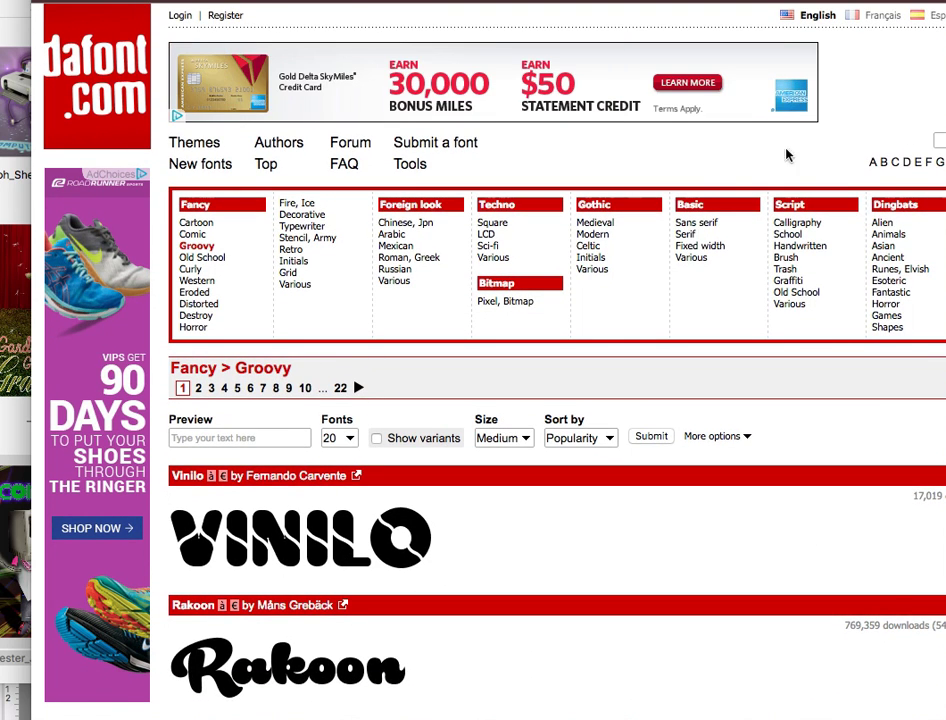
{"action": "left_click", "coordinate": [884, 293]}
{"action": "scroll", "coordinate": [589, 433], "scroll_direction": "down", "scroll_amount": 4}
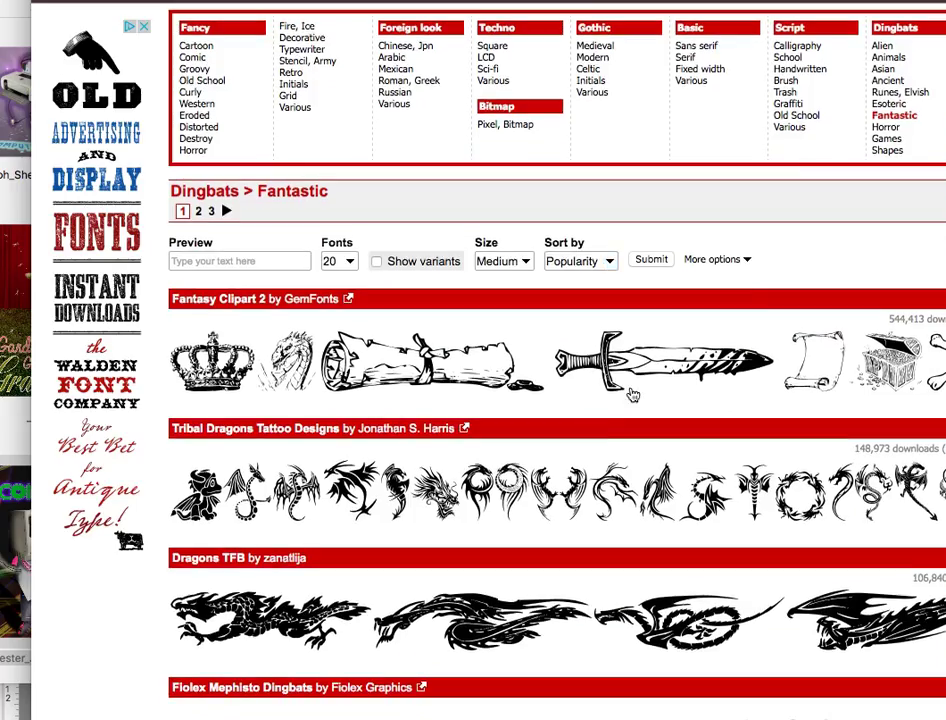
{"action": "left_click", "coordinate": [790, 105]}
{"action": "scroll", "coordinate": [697, 296], "scroll_direction": "down", "scroll_amount": 9}
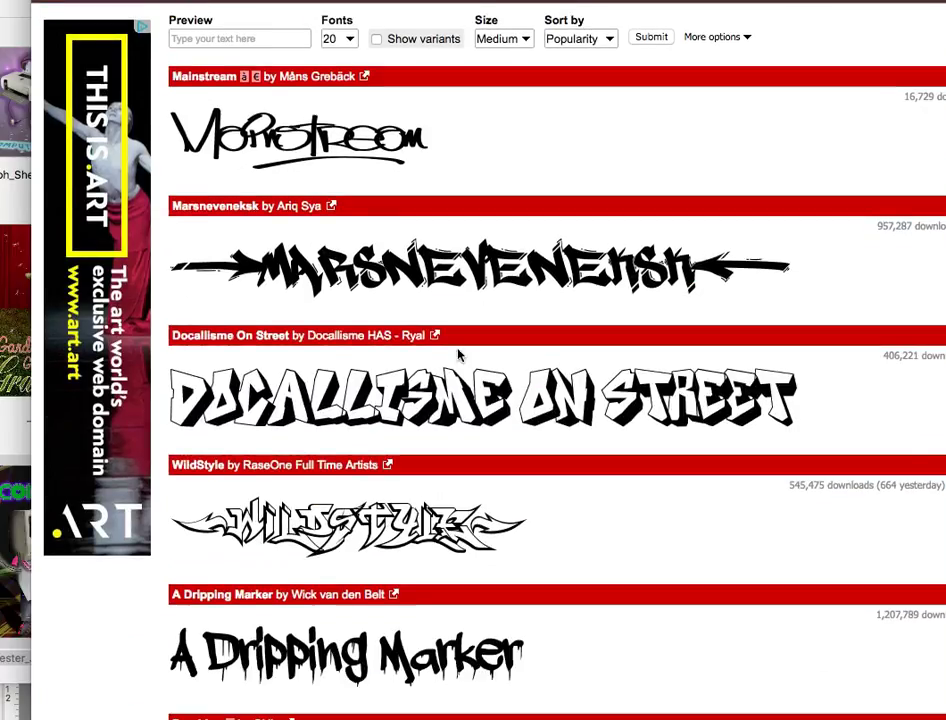
{"action": "scroll", "coordinate": [644, 570], "scroll_direction": "down", "scroll_amount": 6}
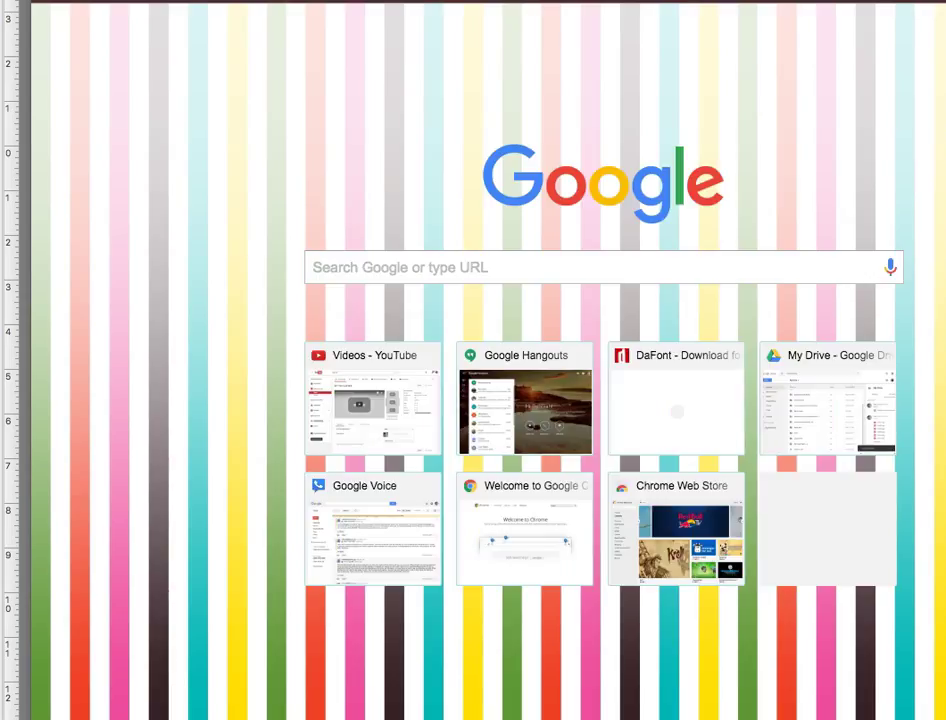
Step: Search Google Voice for 'urban city backgroud', then enter 'google' in the address bar instead
{"action": "type", "text": "google"}
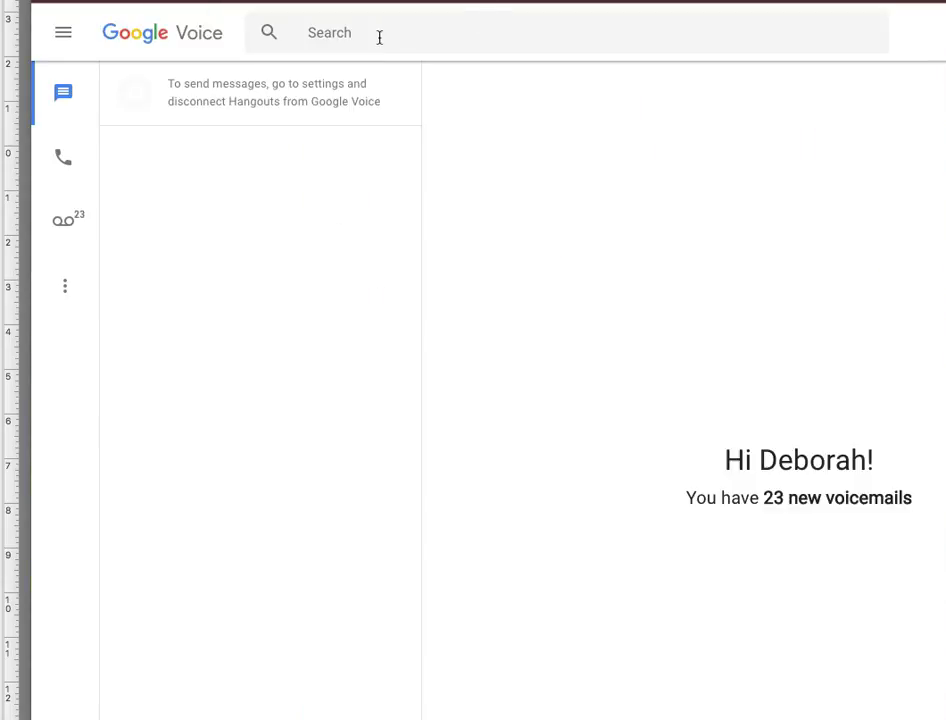
{"action": "left_click", "coordinate": [379, 32]}
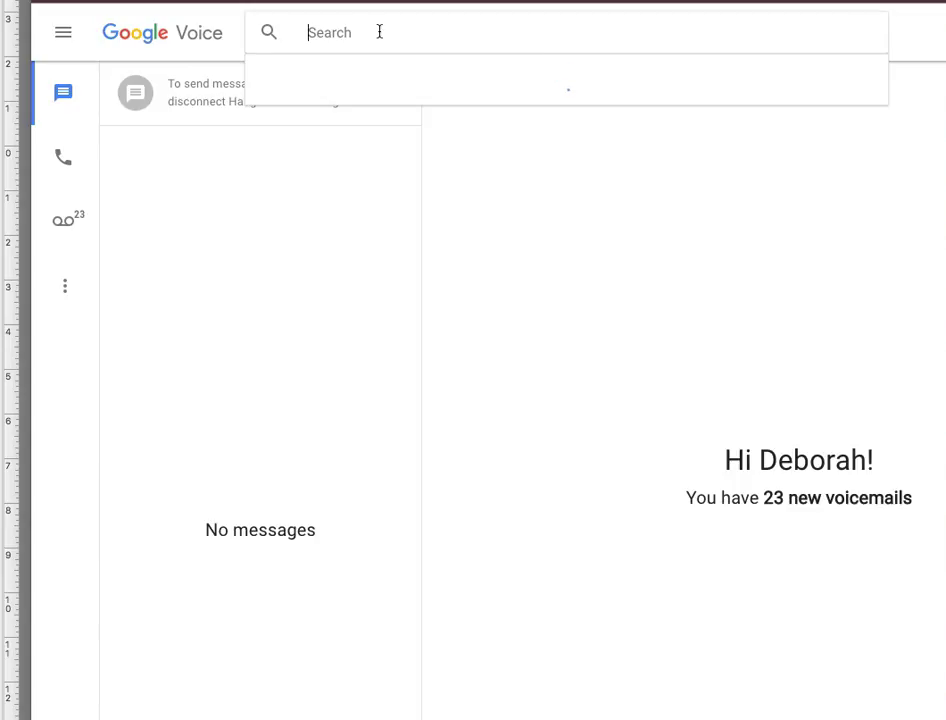
{"action": "type", "text": "urban"}
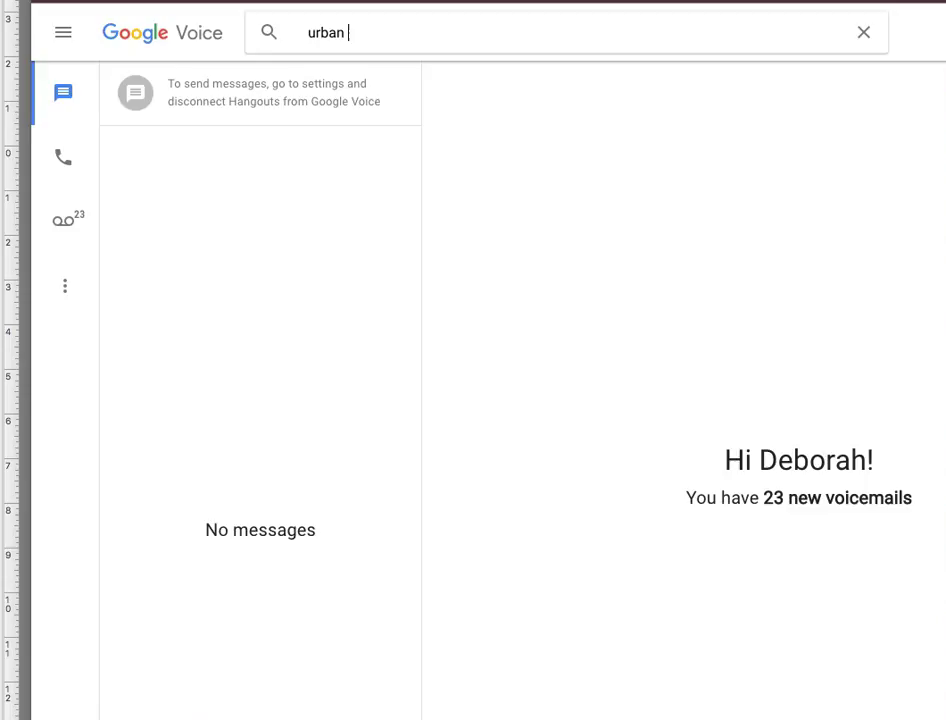
{"action": "type", "text": " ci"}
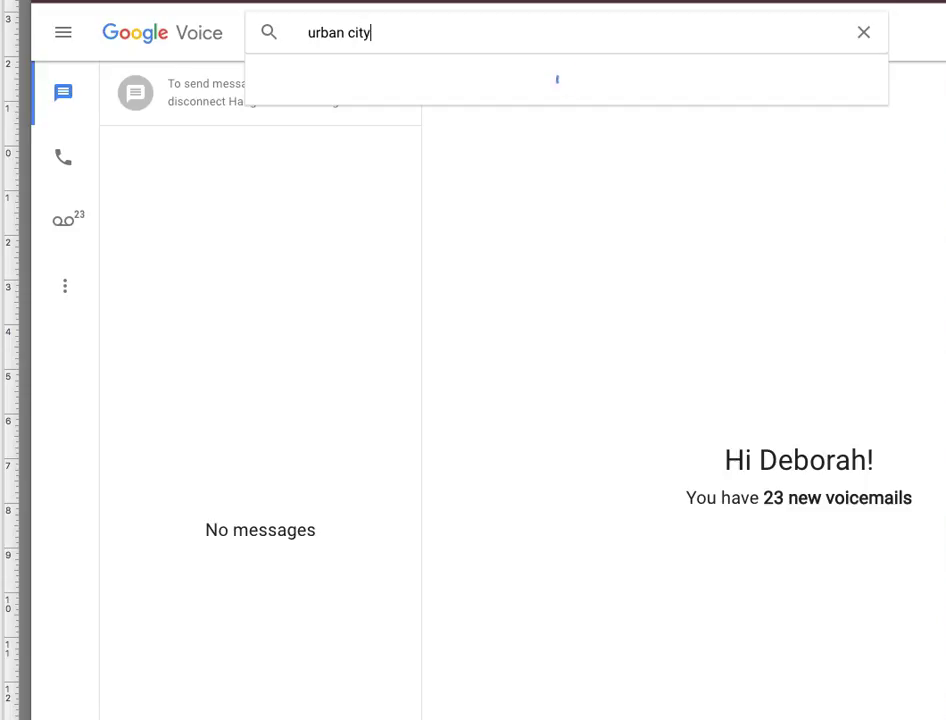
{"action": "type", "text": "ty background"}
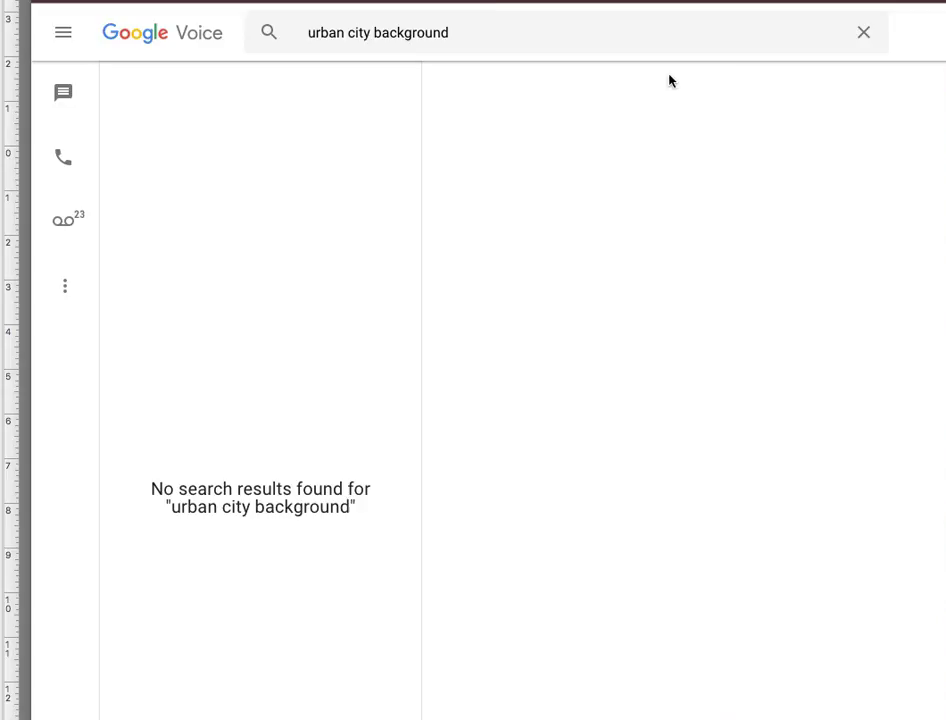
{"action": "left_click_drag", "start_coordinate": [456, 30], "coordinate": [302, 30]}
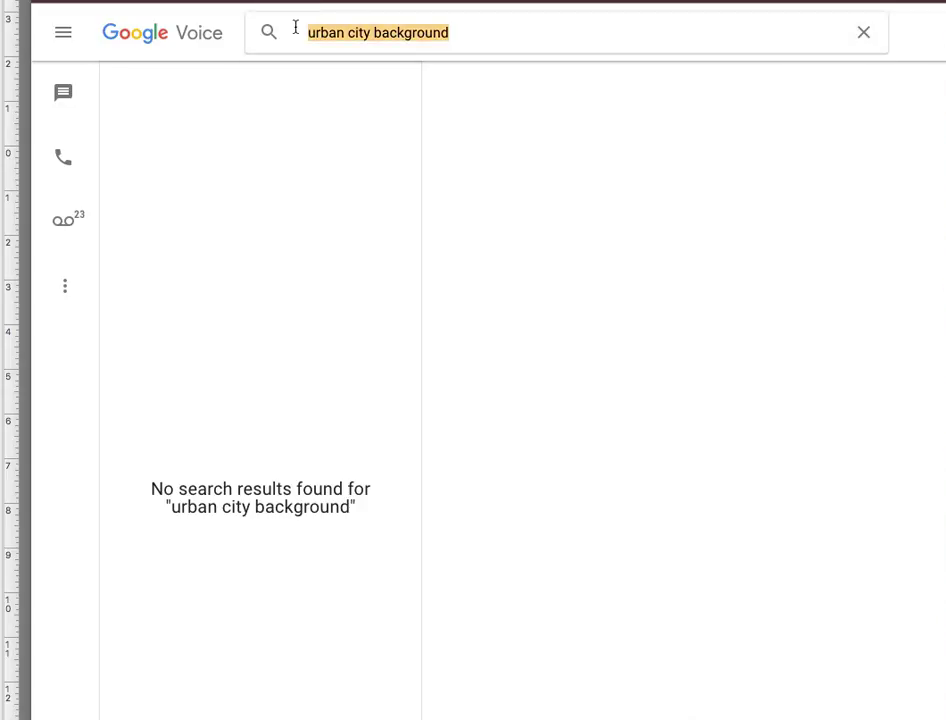
{"action": "left_click", "coordinate": [448, 90]}
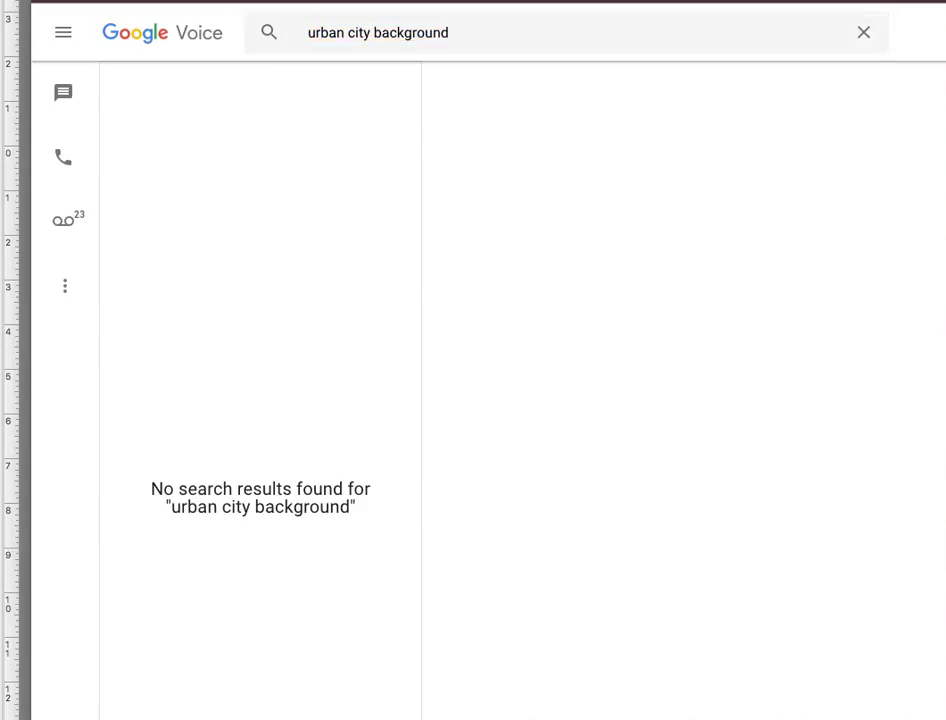
{"action": "type", "text": "google"}
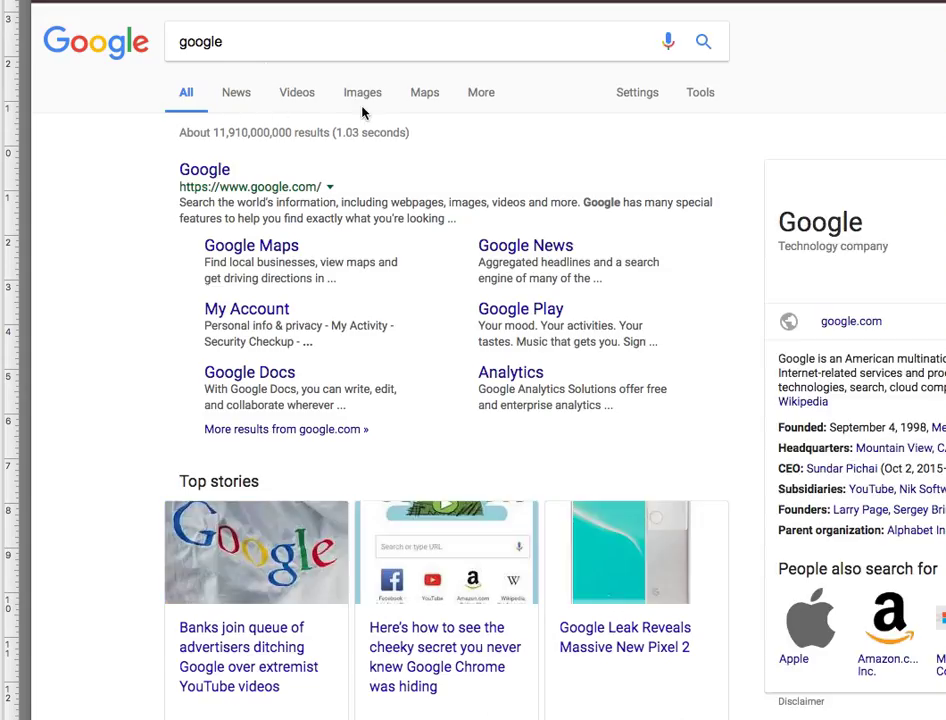
Step: Run a Google Images search for 'urban city background'
{"action": "left_click", "coordinate": [363, 94]}
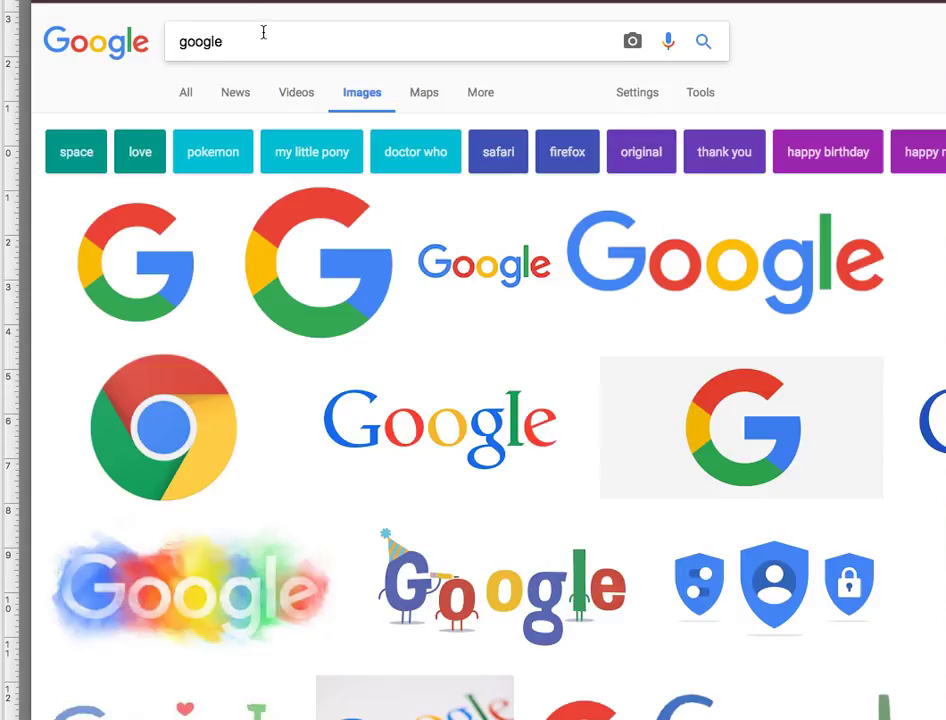
{"action": "left_click_drag", "start_coordinate": [263, 33], "coordinate": [18, 14]}
{"action": "type", "text": "urban city background"}
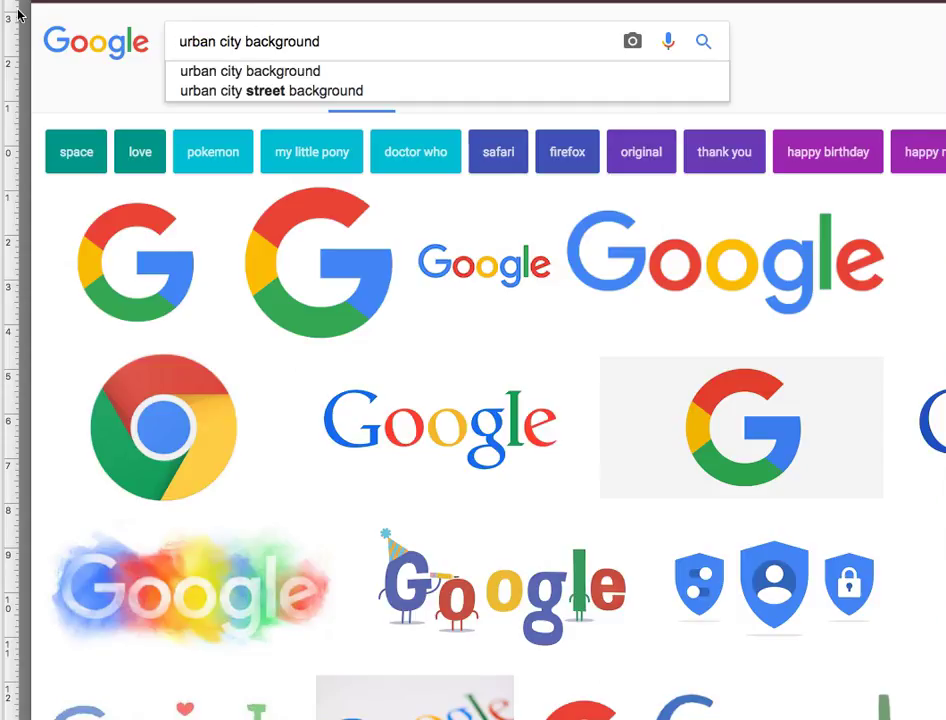
{"action": "key", "text": "Return"}
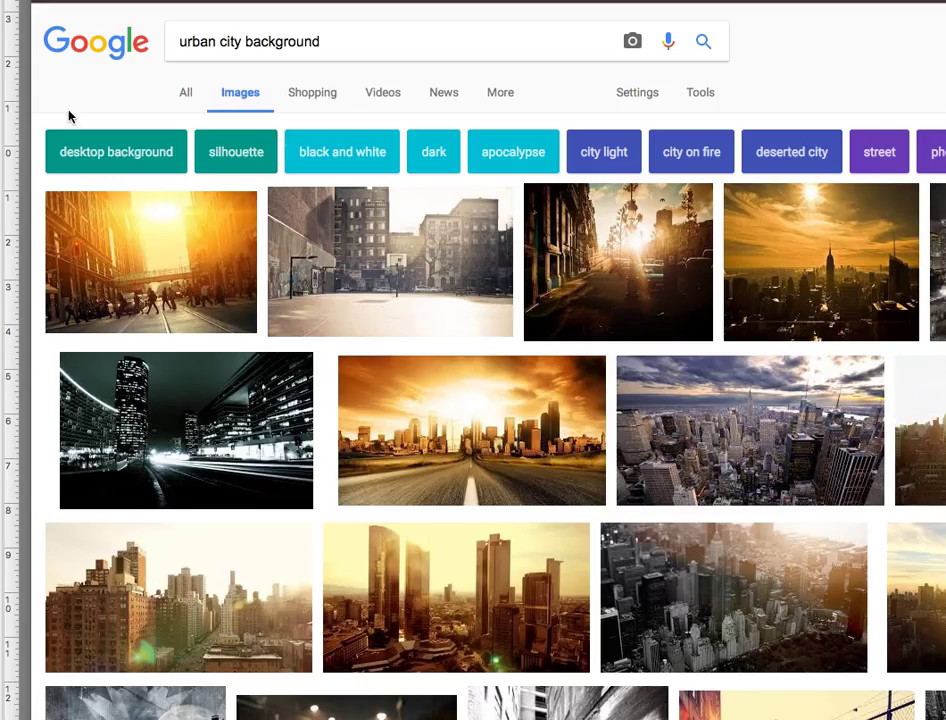
Step: Scroll the image results and preview the sunlit aerial city photo
{"action": "scroll", "coordinate": [621, 410], "scroll_direction": "down", "scroll_amount": 1}
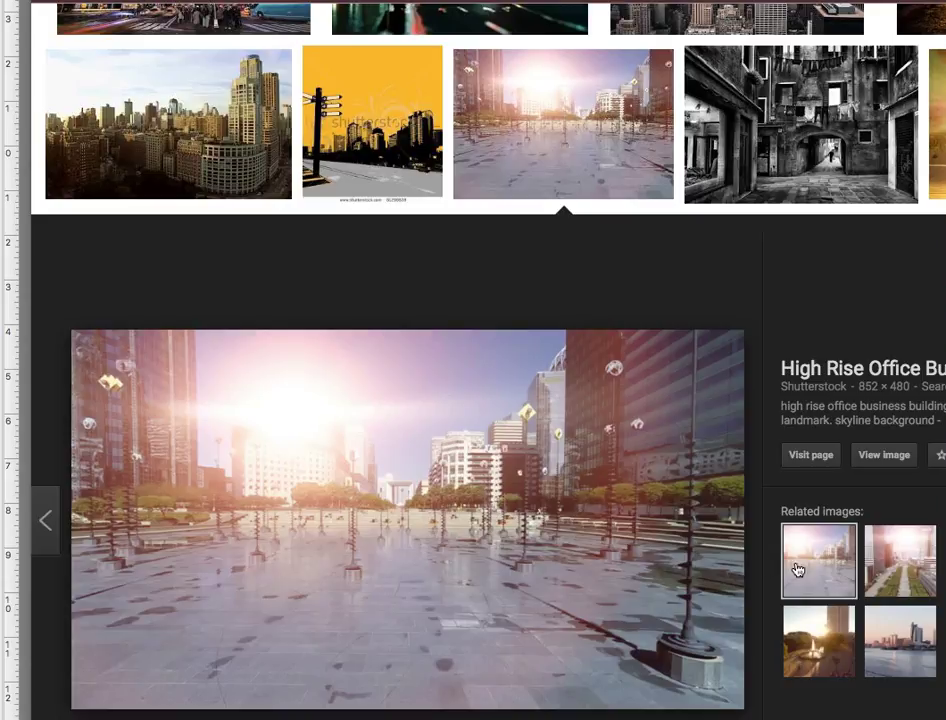
{"action": "scroll", "coordinate": [390, 576], "scroll_direction": "down", "scroll_amount": 8}
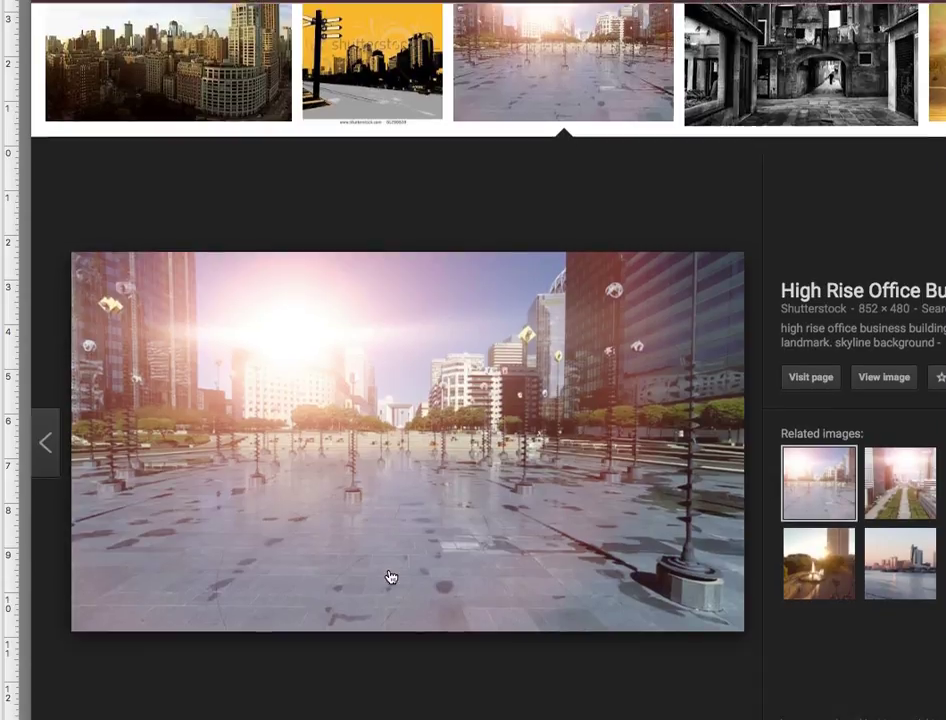
{"action": "scroll", "coordinate": [390, 575], "scroll_direction": "down", "scroll_amount": 5}
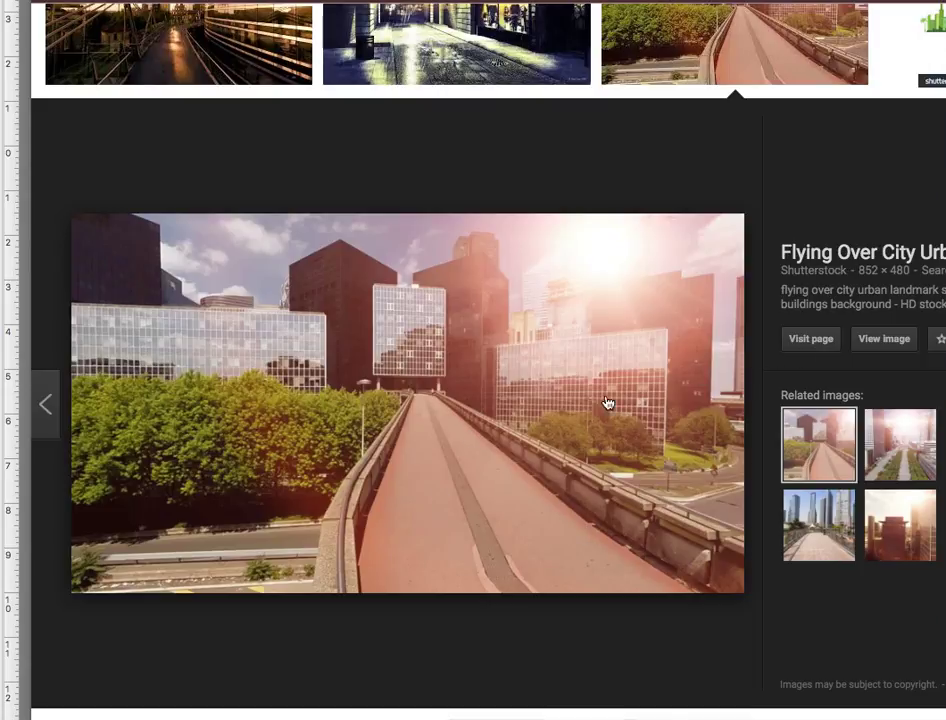
{"action": "scroll", "coordinate": [535, 413], "scroll_direction": "down", "scroll_amount": 5}
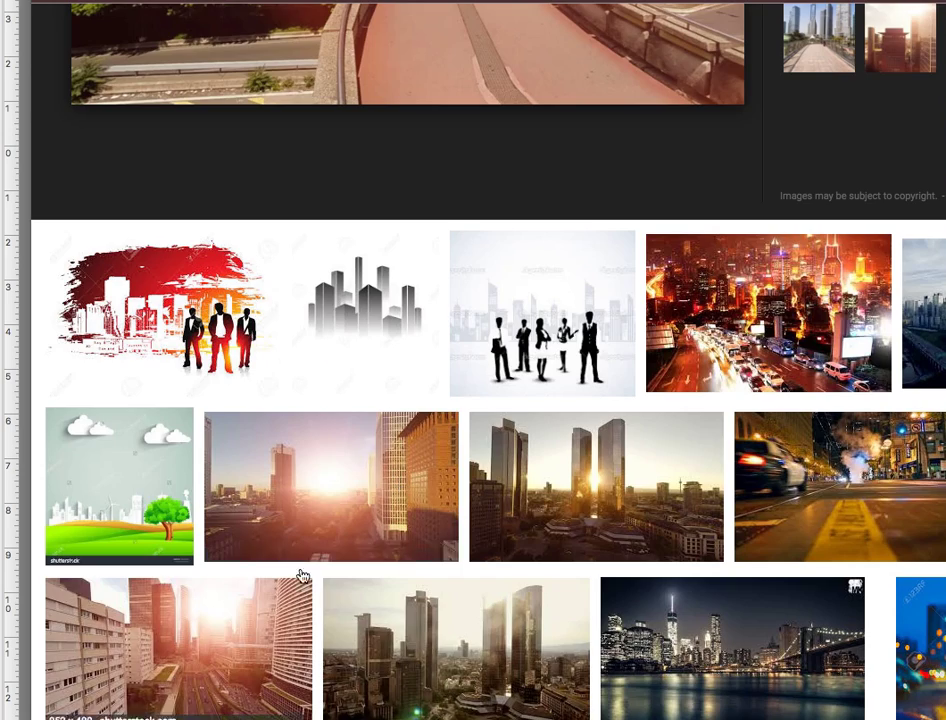
{"action": "left_click", "coordinate": [312, 481]}
{"action": "scroll", "coordinate": [312, 481], "scroll_direction": "down", "scroll_amount": 3}
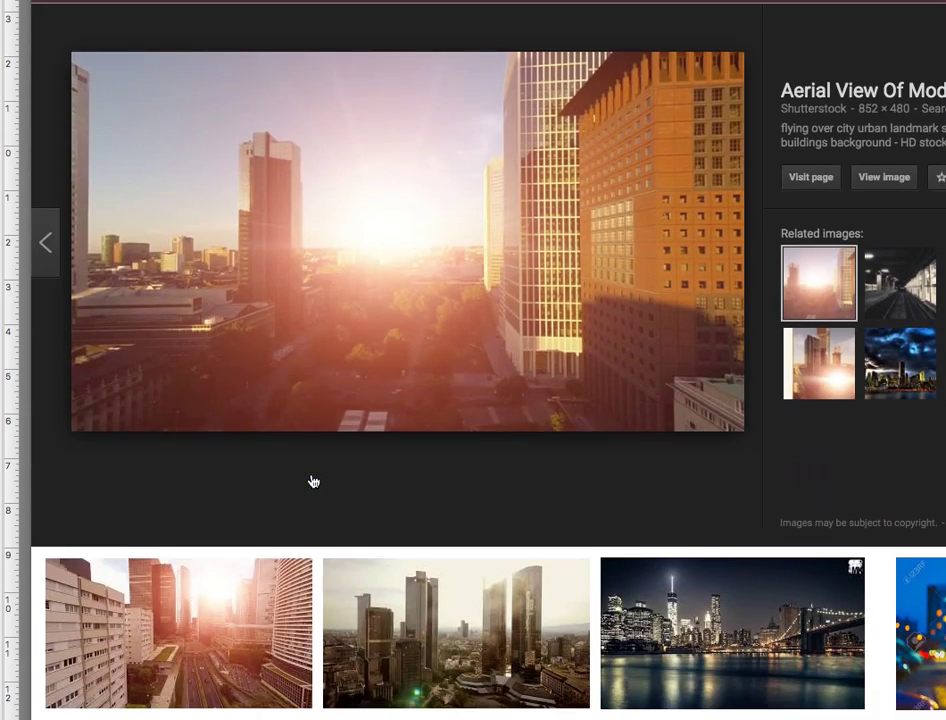
{"action": "scroll", "coordinate": [312, 481], "scroll_direction": "down", "scroll_amount": 3}
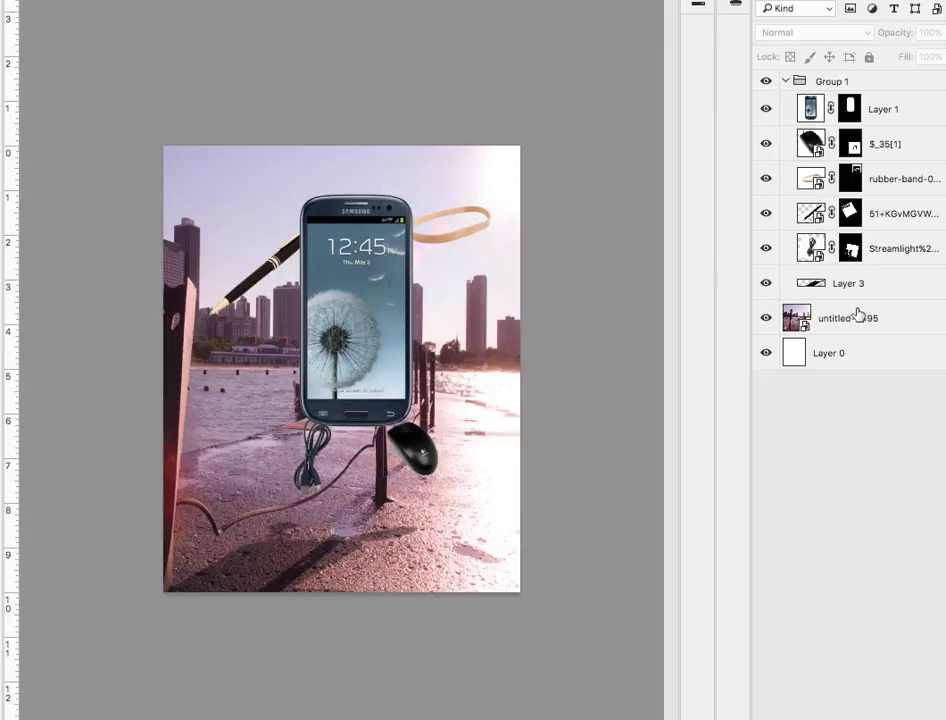
Step: Select the city background layer untitled-0495 and bring up the new adjustment layer list
{"action": "left_click", "coordinate": [858, 318]}
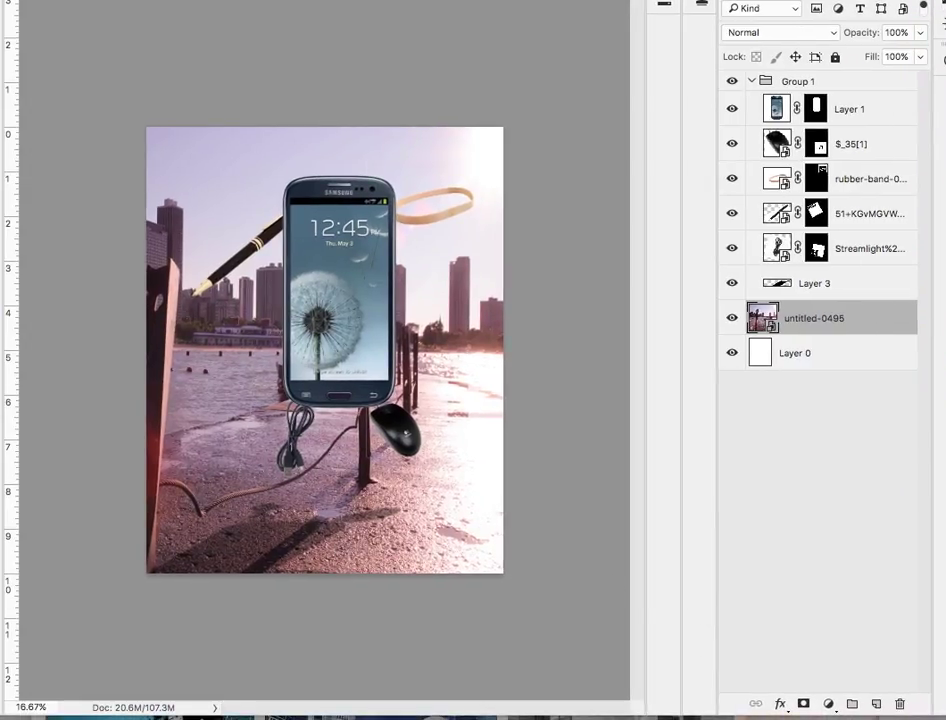
{"action": "left_click", "coordinate": [832, 706]}
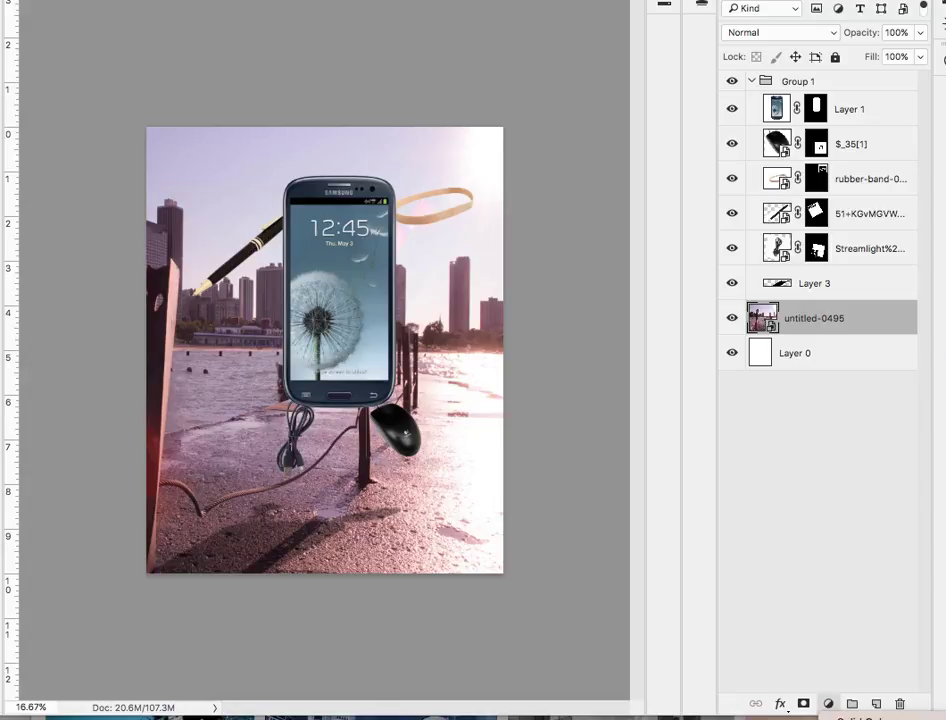
Step: Add a Levels layer above untitled-0495 with input levels 20, 2.55 and 247
{"action": "left_click", "coordinate": [850, 719]}
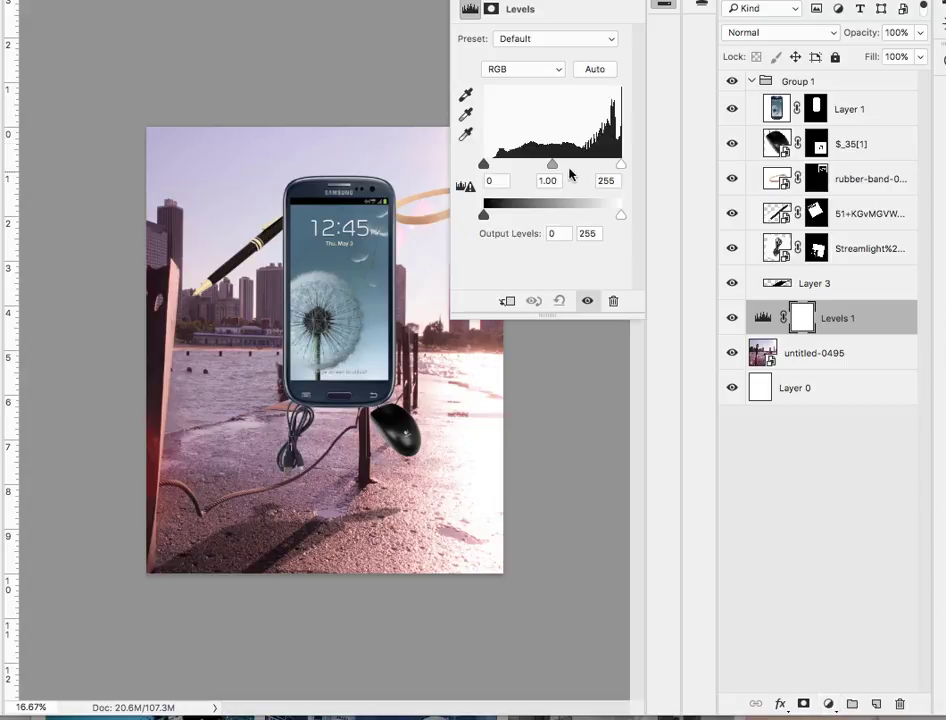
{"action": "left_click_drag", "start_coordinate": [545, 3], "coordinate": [581, 306]}
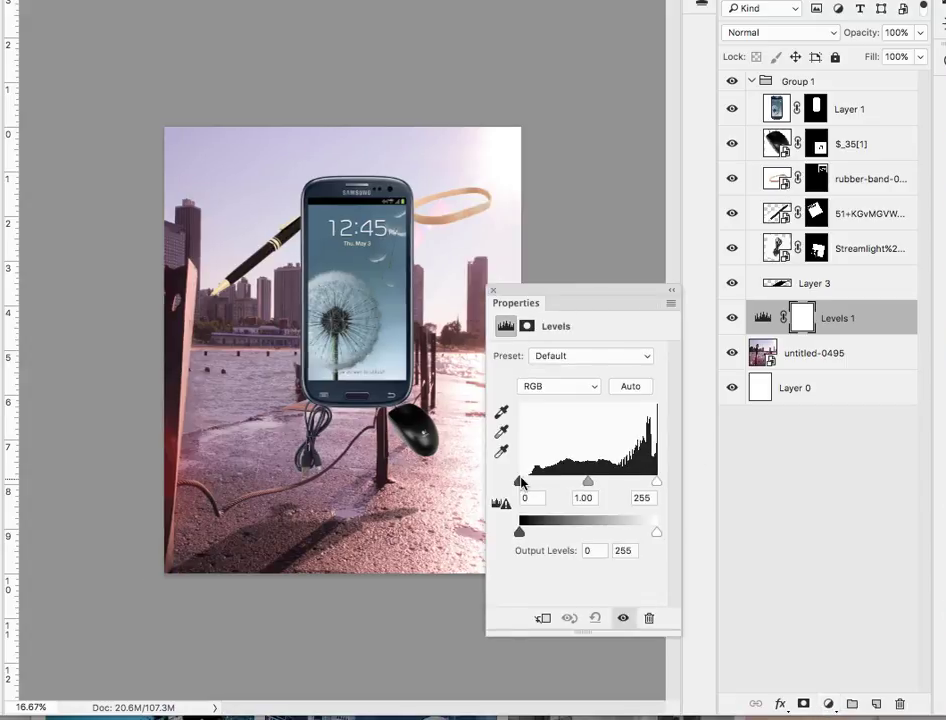
{"action": "mouse_move", "coordinate": [518, 482]}
{"action": "left_mouse_down"}
{"action": "mouse_move", "coordinate": [572, 482]}
{"action": "mouse_move", "coordinate": [522, 482]}
{"action": "mouse_move", "coordinate": [530, 482]}
{"action": "left_mouse_up"}
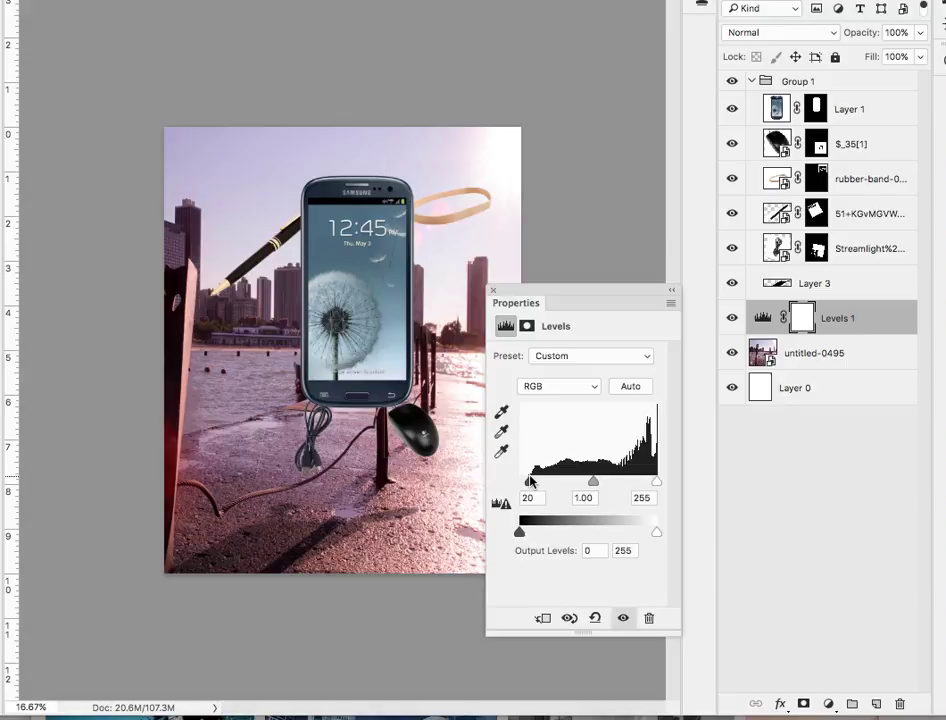
{"action": "mouse_move", "coordinate": [656, 478]}
{"action": "left_mouse_down"}
{"action": "mouse_move", "coordinate": [627, 474]}
{"action": "mouse_move", "coordinate": [657, 481]}
{"action": "mouse_move", "coordinate": [598, 486]}
{"action": "mouse_move", "coordinate": [613, 483]}
{"action": "left_mouse_up"}
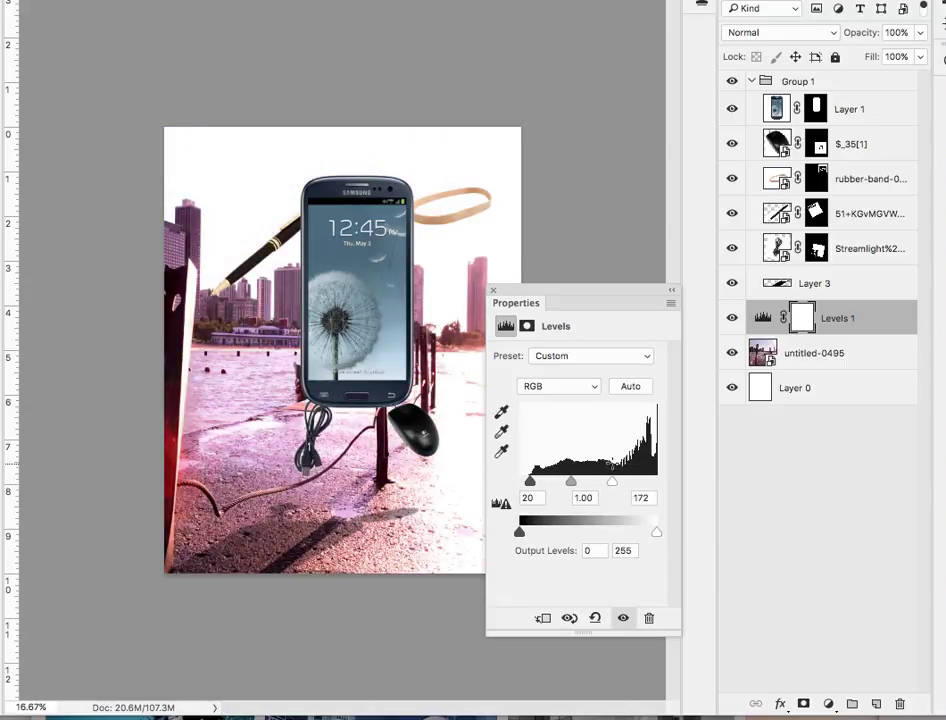
{"action": "left_click_drag", "start_coordinate": [531, 298], "coordinate": [598, 302]}
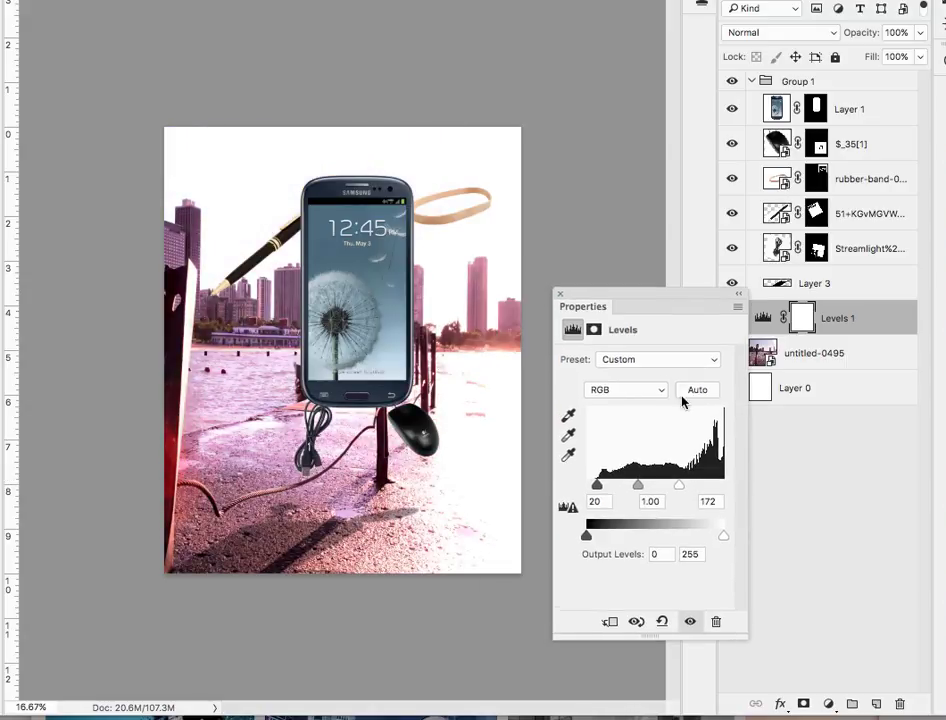
{"action": "left_click_drag", "start_coordinate": [683, 487], "coordinate": [721, 488]}
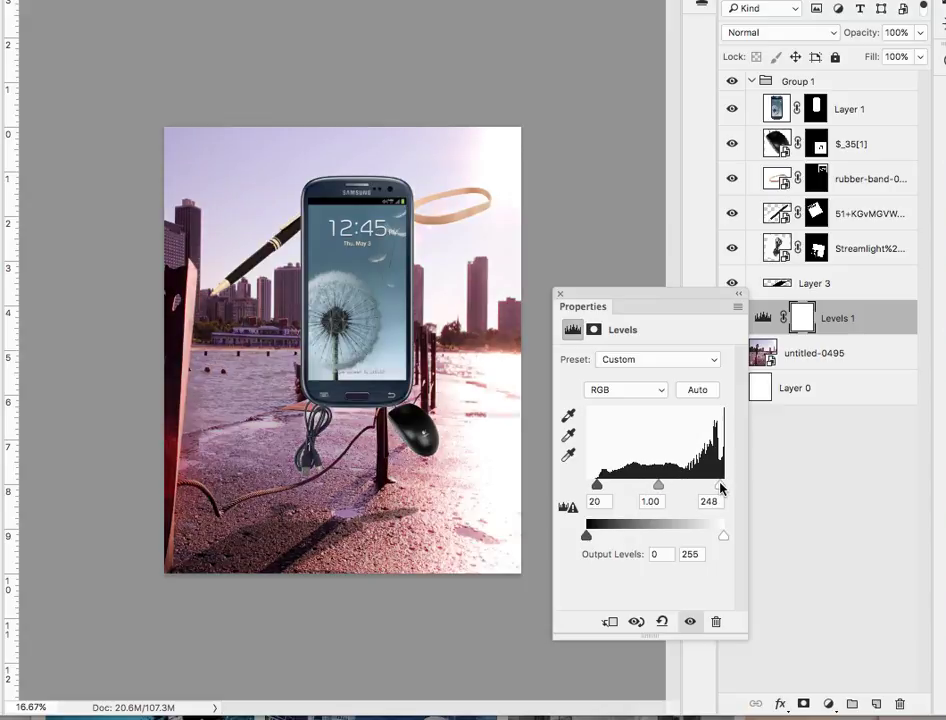
{"action": "left_click_drag", "start_coordinate": [657, 487], "coordinate": [619, 489]}
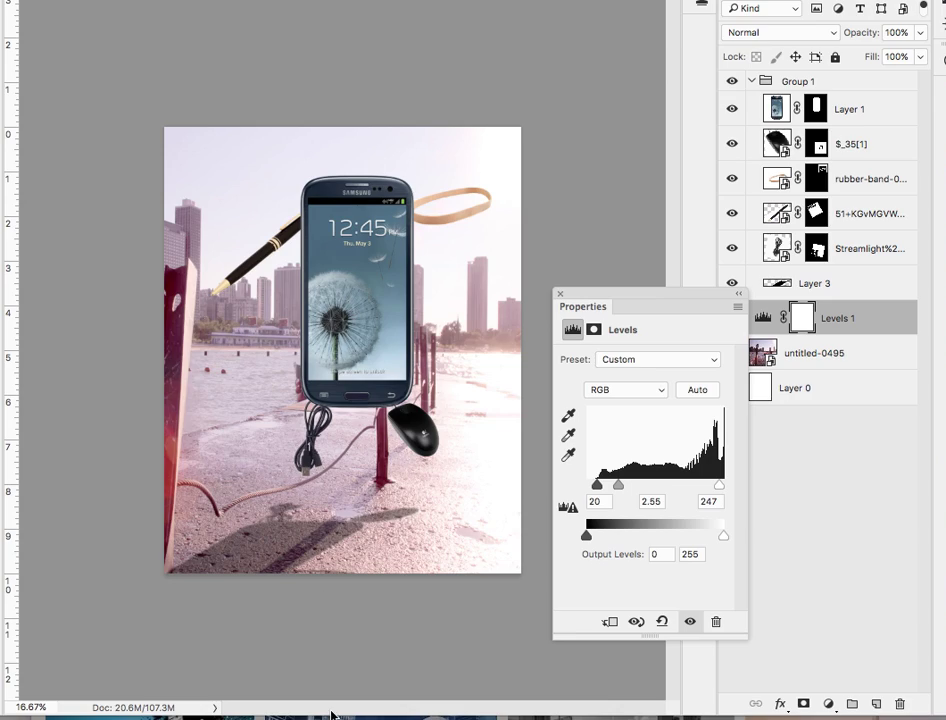
{"action": "left_click", "coordinate": [787, 713]}
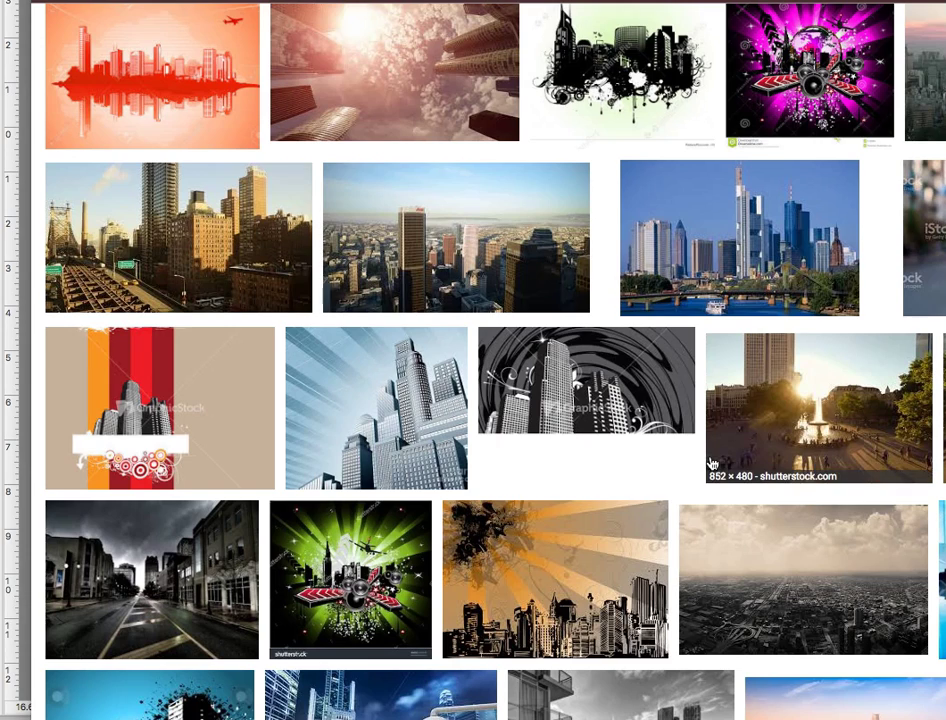
{"action": "scroll", "coordinate": [710, 462], "scroll_direction": "down", "scroll_amount": 15}
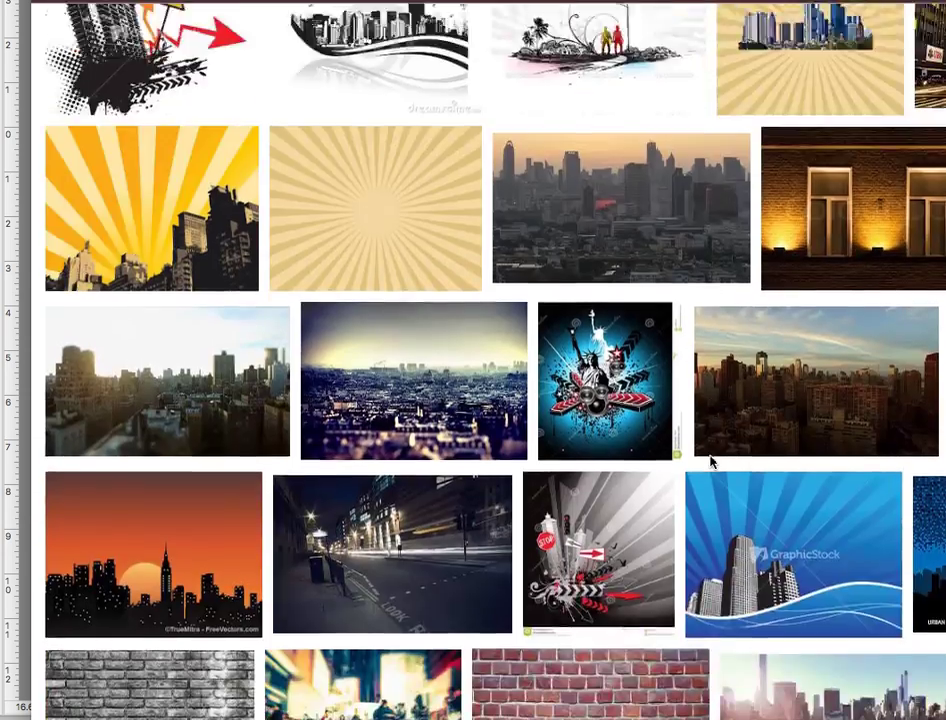
{"action": "scroll", "coordinate": [710, 462], "scroll_direction": "down", "scroll_amount": 9}
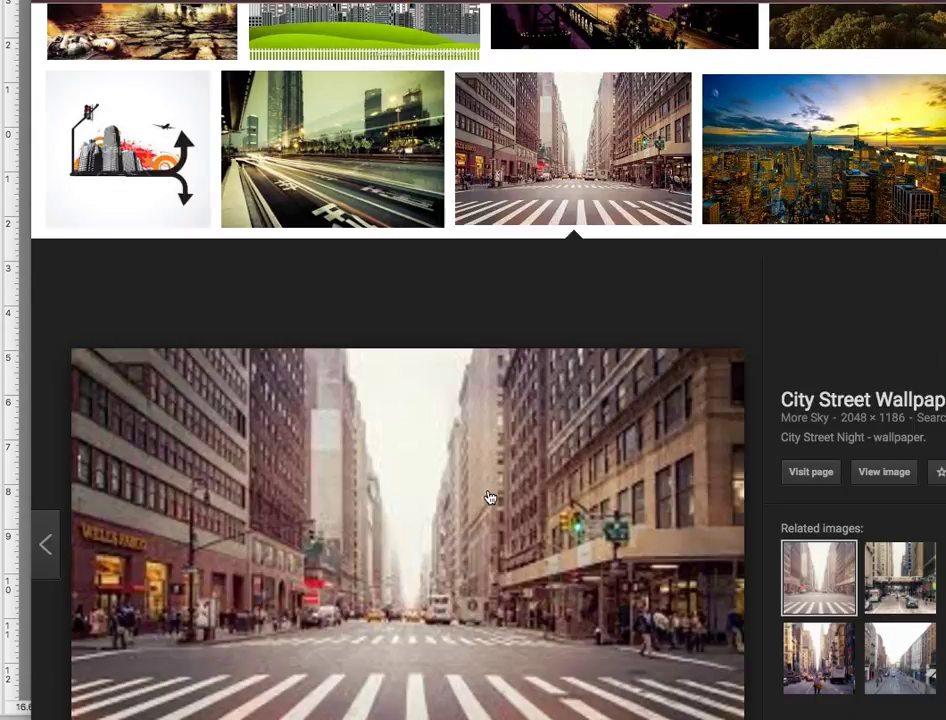
{"action": "scroll", "coordinate": [490, 498], "scroll_direction": "up", "scroll_amount": 5}
{"action": "scroll", "coordinate": [521, 481], "scroll_direction": "up", "scroll_amount": 2}
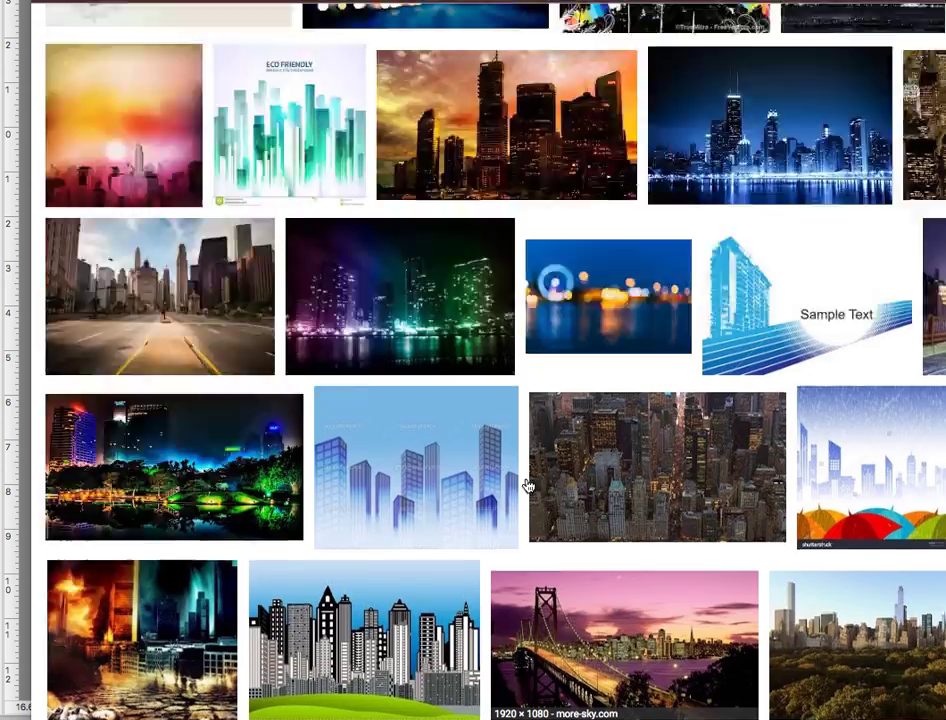
{"action": "scroll", "coordinate": [528, 485], "scroll_direction": "up", "scroll_amount": 15}
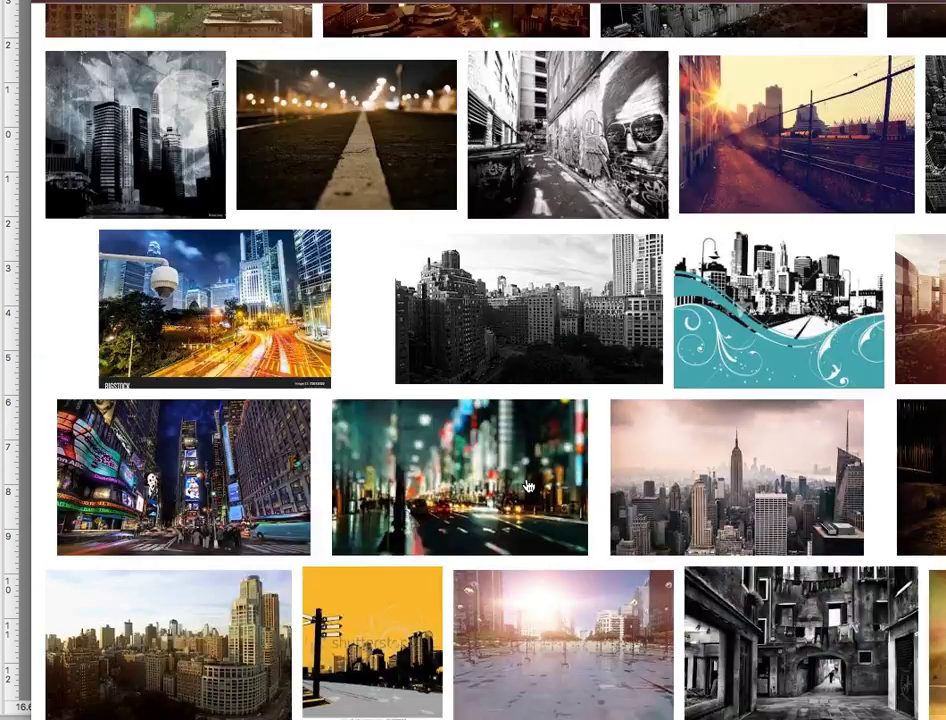
{"action": "scroll", "coordinate": [528, 485], "scroll_direction": "up", "scroll_amount": 10}
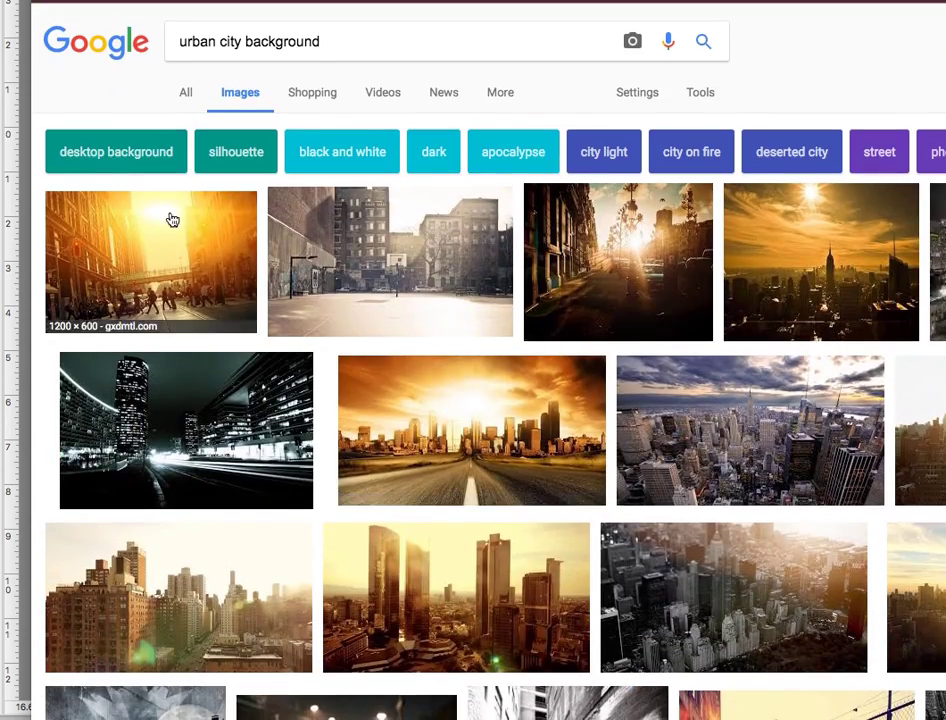
Step: Remove 'urban' from the image search so it becomes 'city background'
{"action": "double_click", "coordinate": [197, 42]}
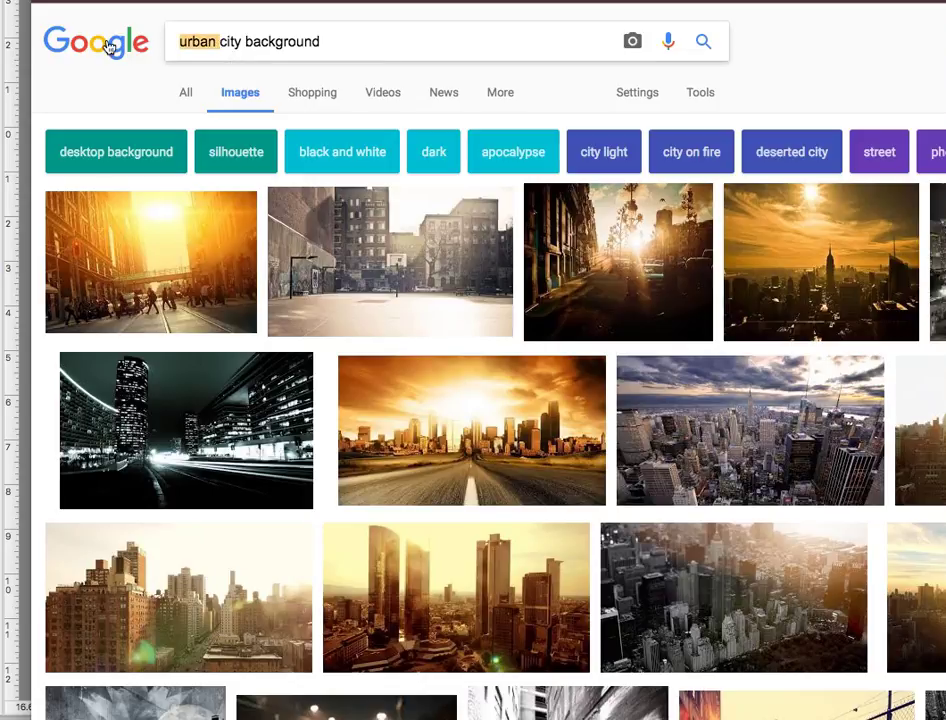
{"action": "key", "text": "BackSpace"}
{"action": "key", "text": "Return"}
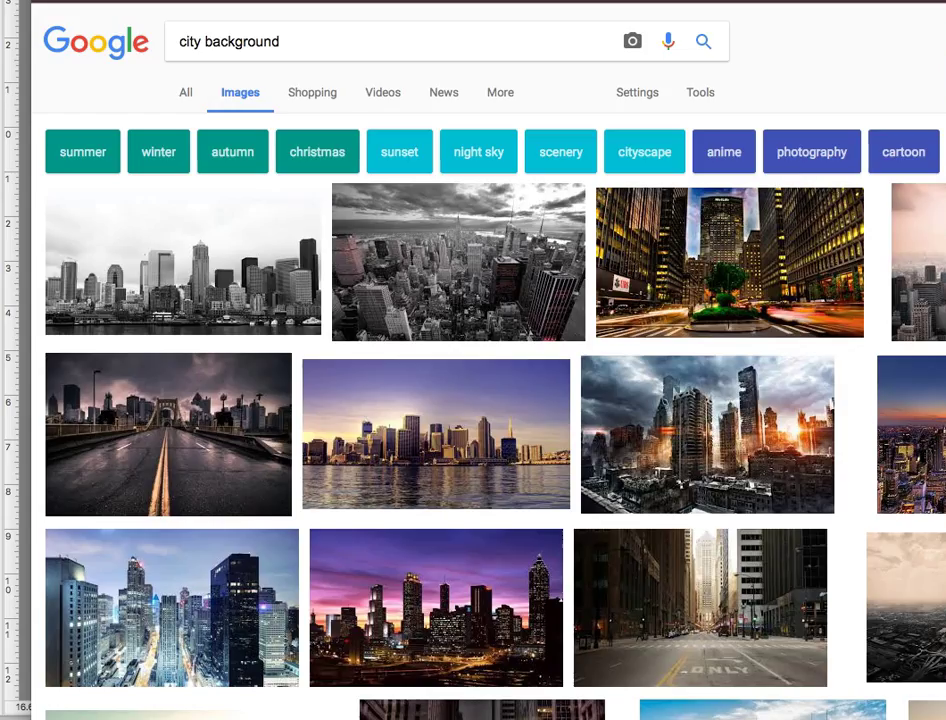
{"action": "scroll", "coordinate": [548, 400], "scroll_direction": "down", "scroll_amount": 1}
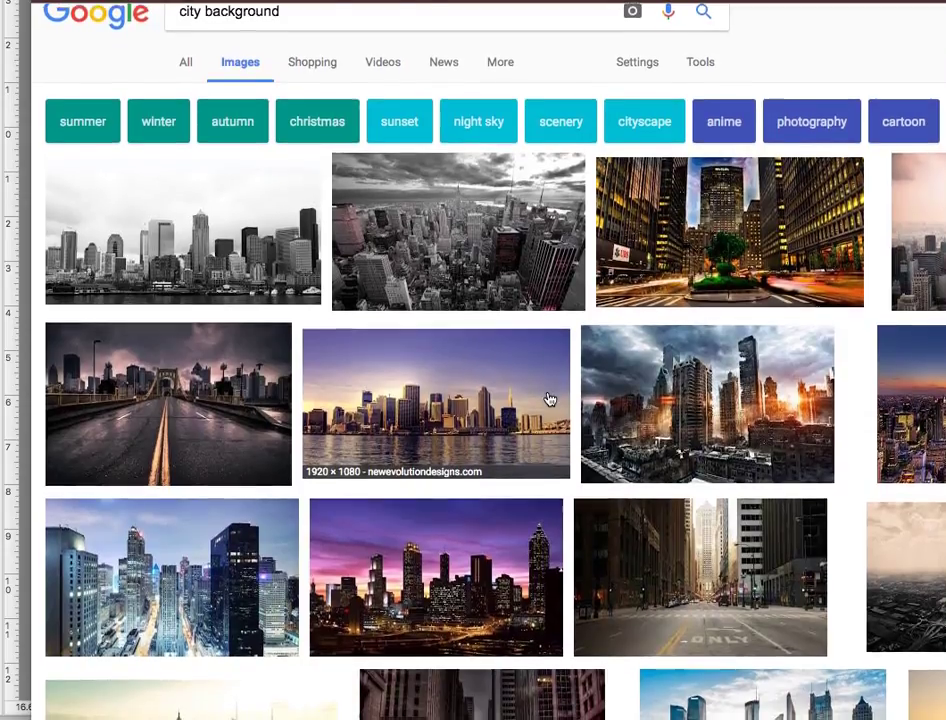
{"action": "scroll", "coordinate": [548, 400], "scroll_direction": "down", "scroll_amount": 4}
Step: Preview the bridge and Big Ben road images among the city background results
{"action": "left_click", "coordinate": [167, 294]}
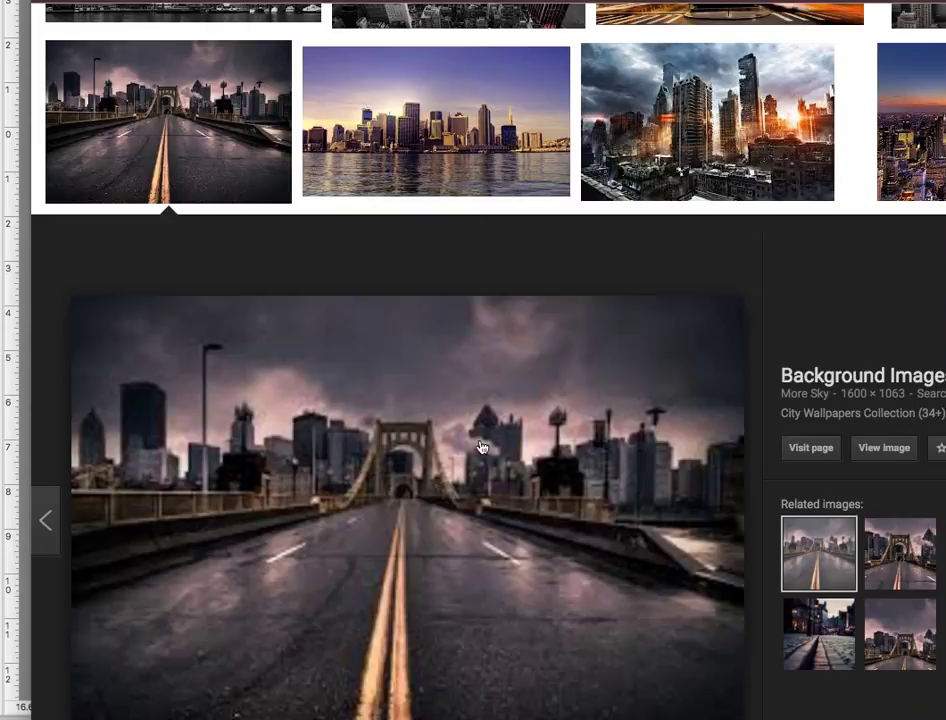
{"action": "scroll", "coordinate": [481, 428], "scroll_direction": "down", "scroll_amount": 10}
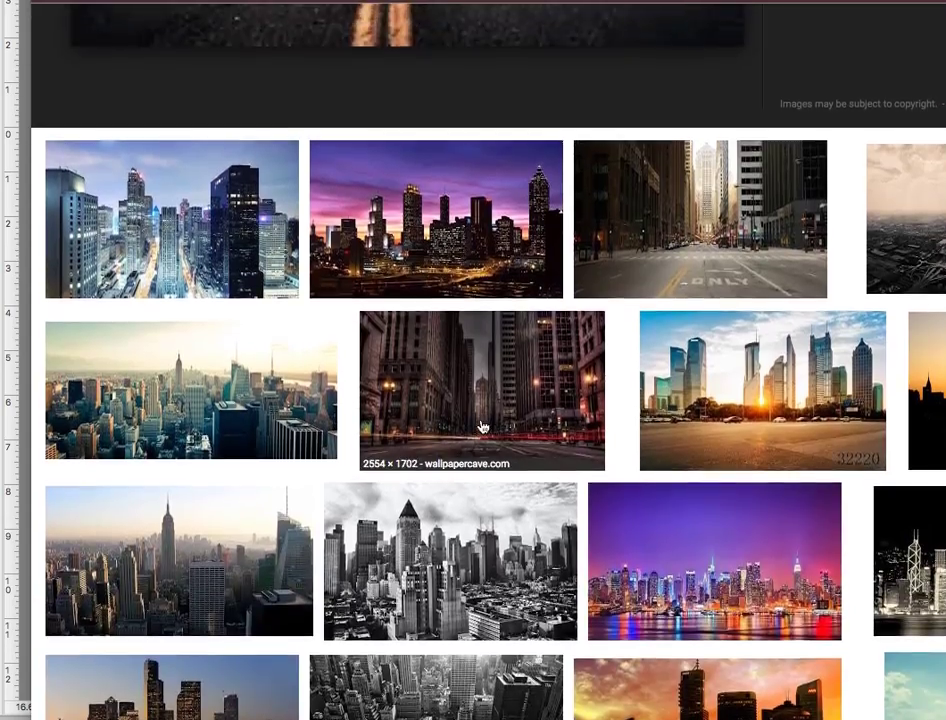
{"action": "scroll", "coordinate": [481, 427], "scroll_direction": "down", "scroll_amount": 5}
{"action": "scroll", "coordinate": [481, 430], "scroll_direction": "down", "scroll_amount": 4}
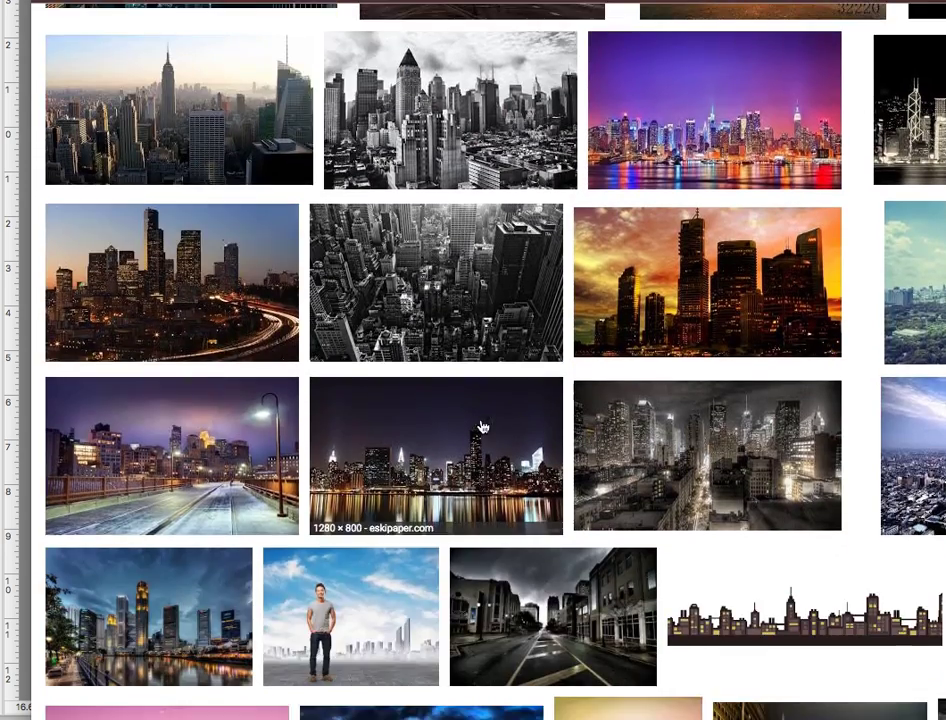
{"action": "left_click", "coordinate": [215, 455]}
{"action": "scroll", "coordinate": [218, 456], "scroll_direction": "down", "scroll_amount": 10}
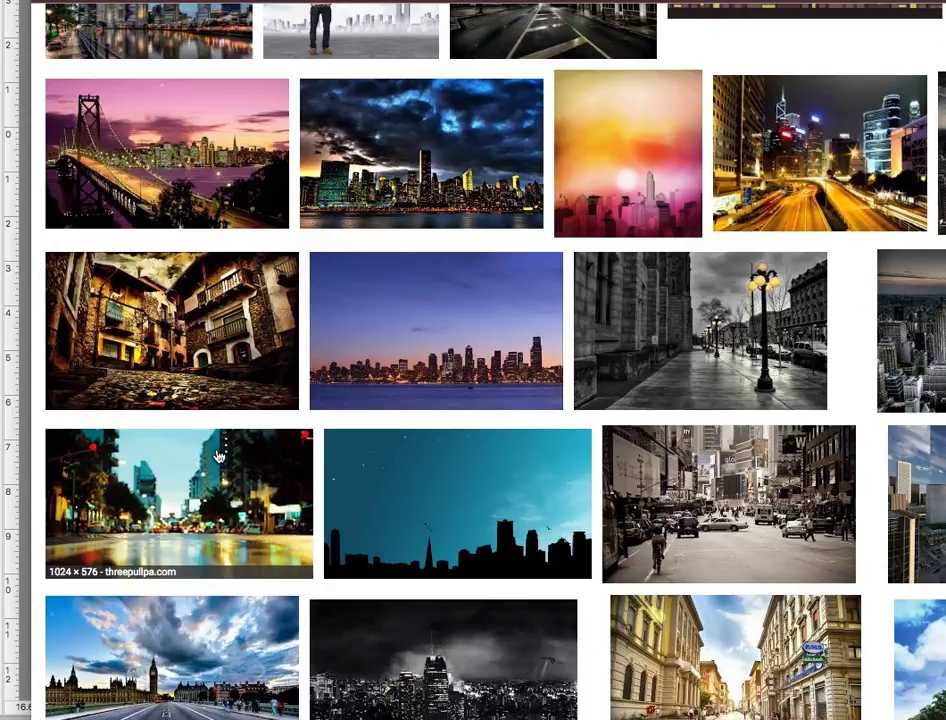
{"action": "scroll", "coordinate": [218, 456], "scroll_direction": "down", "scroll_amount": 8}
{"action": "left_click", "coordinate": [151, 234]}
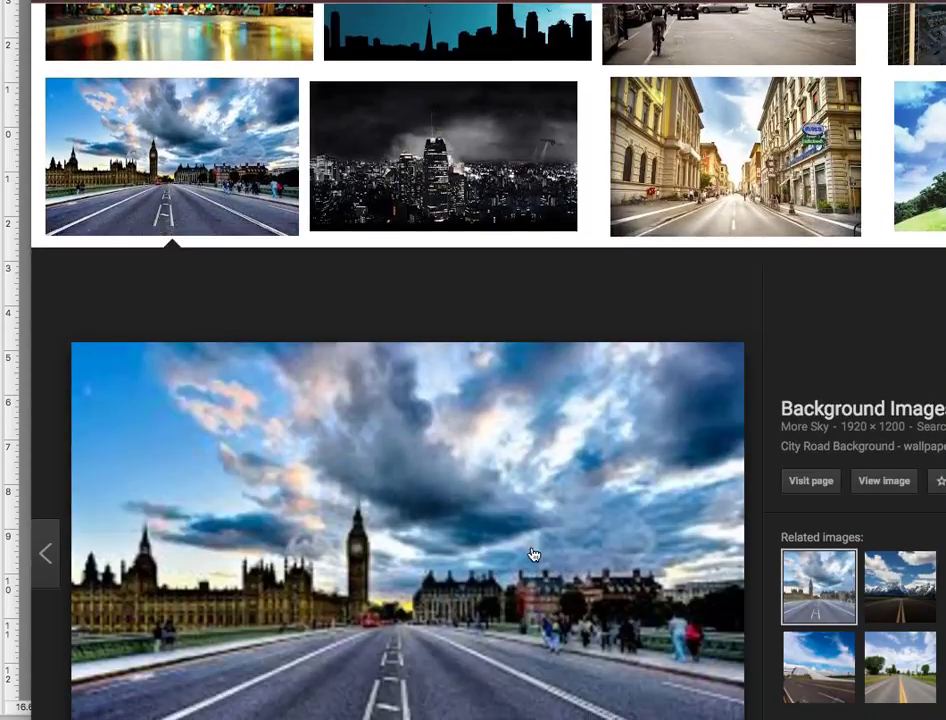
{"action": "scroll", "coordinate": [475, 437], "scroll_direction": "down", "scroll_amount": 8}
{"action": "scroll", "coordinate": [475, 437], "scroll_direction": "down", "scroll_amount": 8}
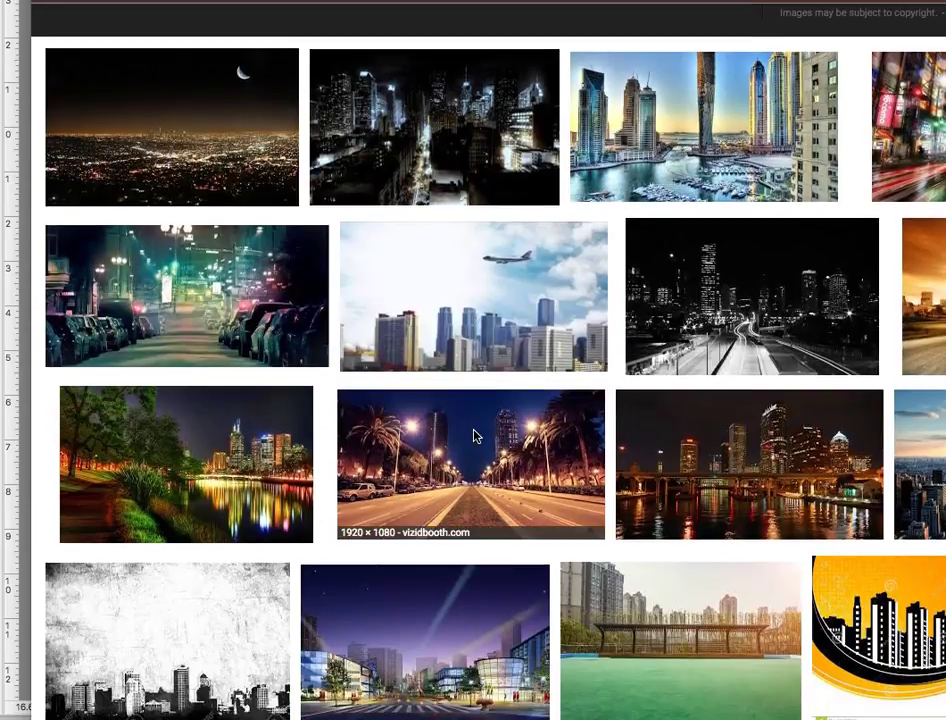
{"action": "scroll", "coordinate": [475, 437], "scroll_direction": "down", "scroll_amount": 6}
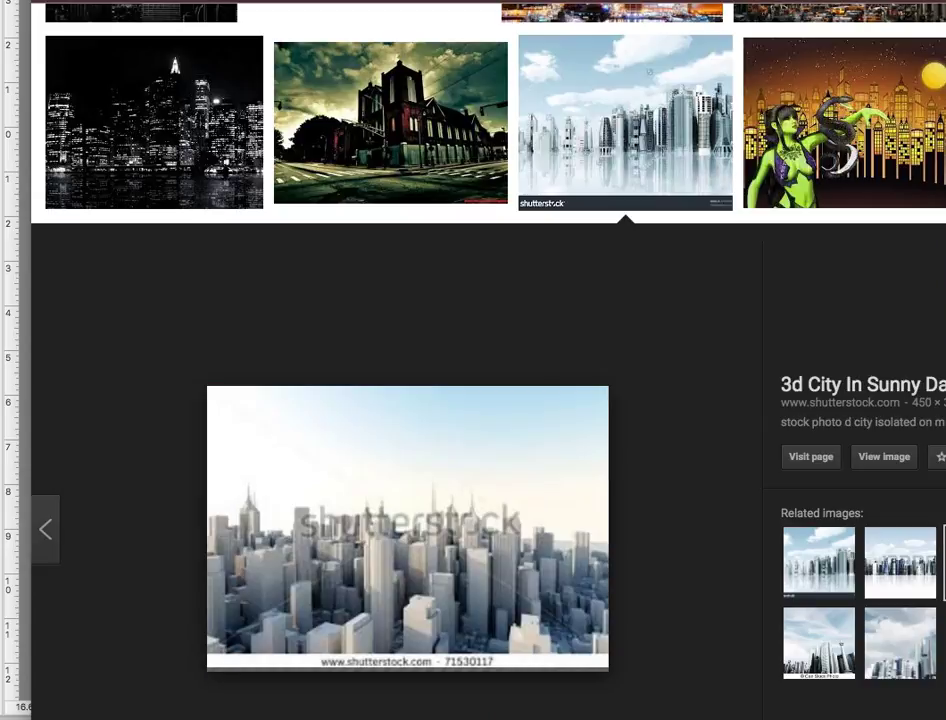
Step: Browse further down the city background results, then return to the Photoshop phone composite
{"action": "scroll", "coordinate": [565, 522], "scroll_direction": "down", "scroll_amount": 8}
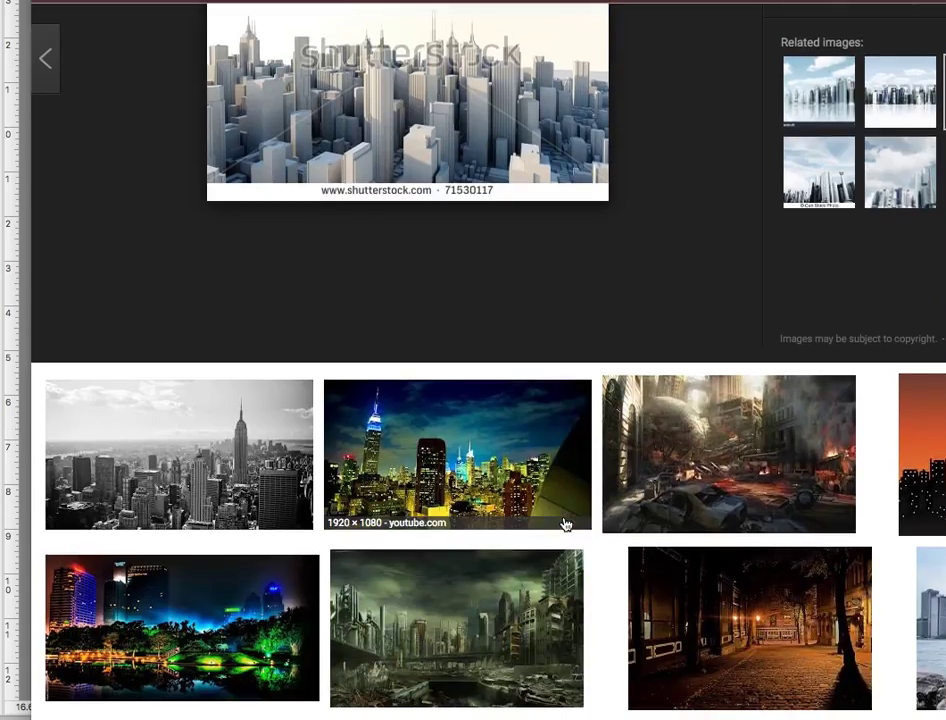
{"action": "scroll", "coordinate": [565, 522], "scroll_direction": "down", "scroll_amount": 10}
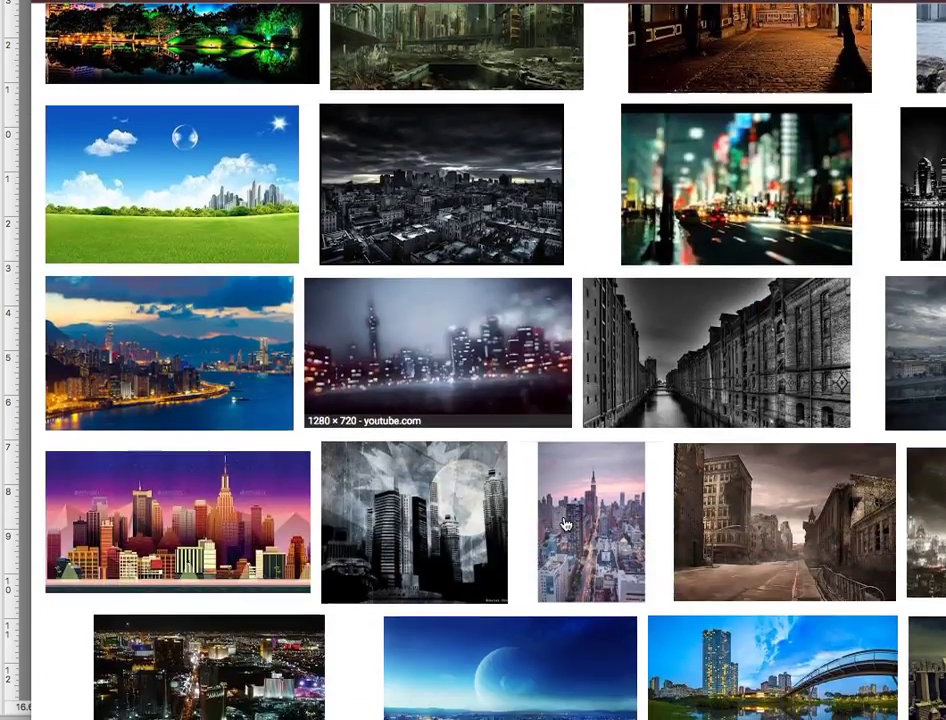
{"action": "scroll", "coordinate": [565, 522], "scroll_direction": "down", "scroll_amount": 4}
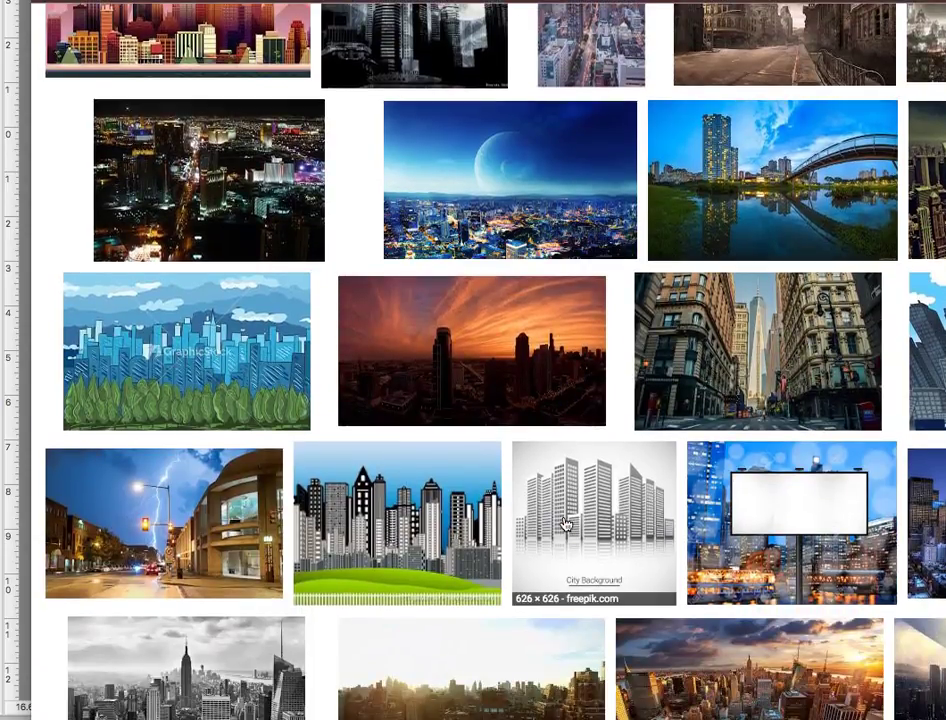
{"action": "scroll", "coordinate": [511, 503], "scroll_direction": "down", "scroll_amount": 10}
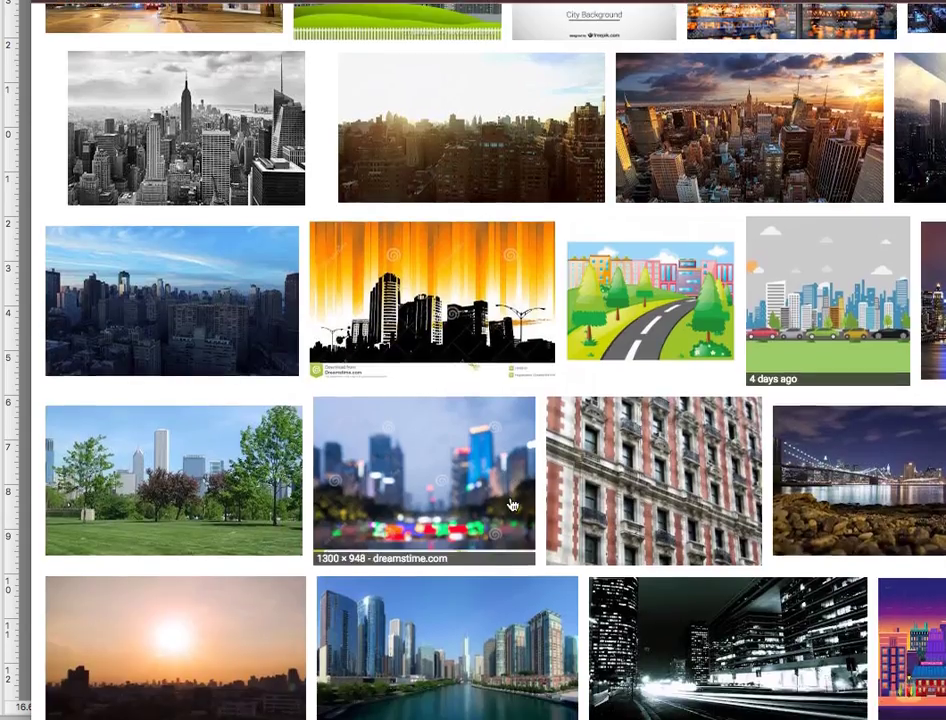
{"action": "scroll", "coordinate": [511, 503], "scroll_direction": "down", "scroll_amount": 1}
{"action": "scroll", "coordinate": [511, 504], "scroll_direction": "down", "scroll_amount": 15}
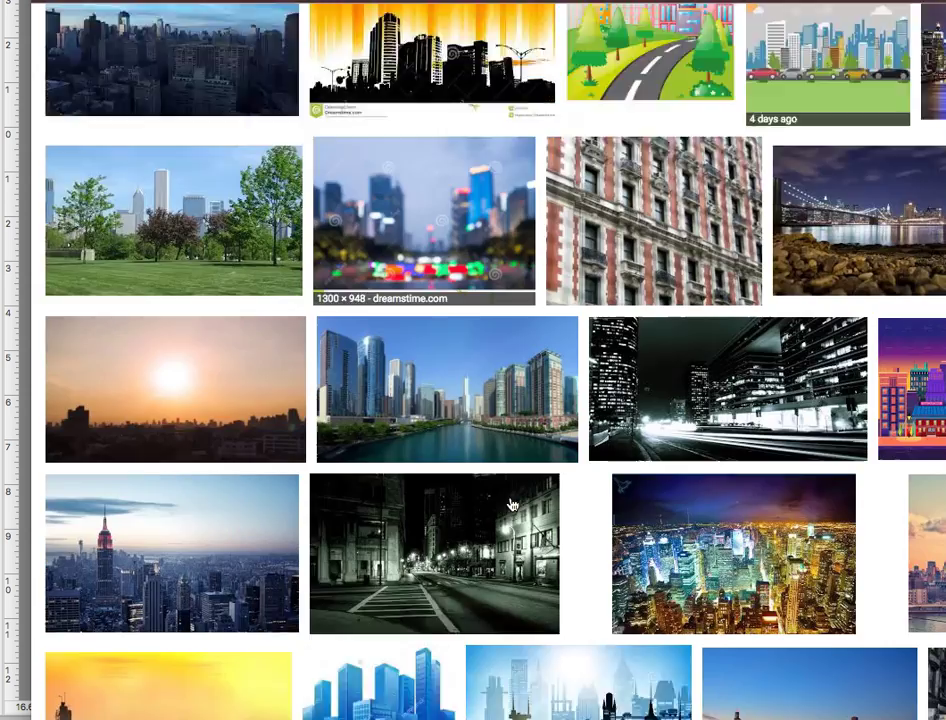
{"action": "scroll", "coordinate": [512, 505], "scroll_direction": "down", "scroll_amount": 4}
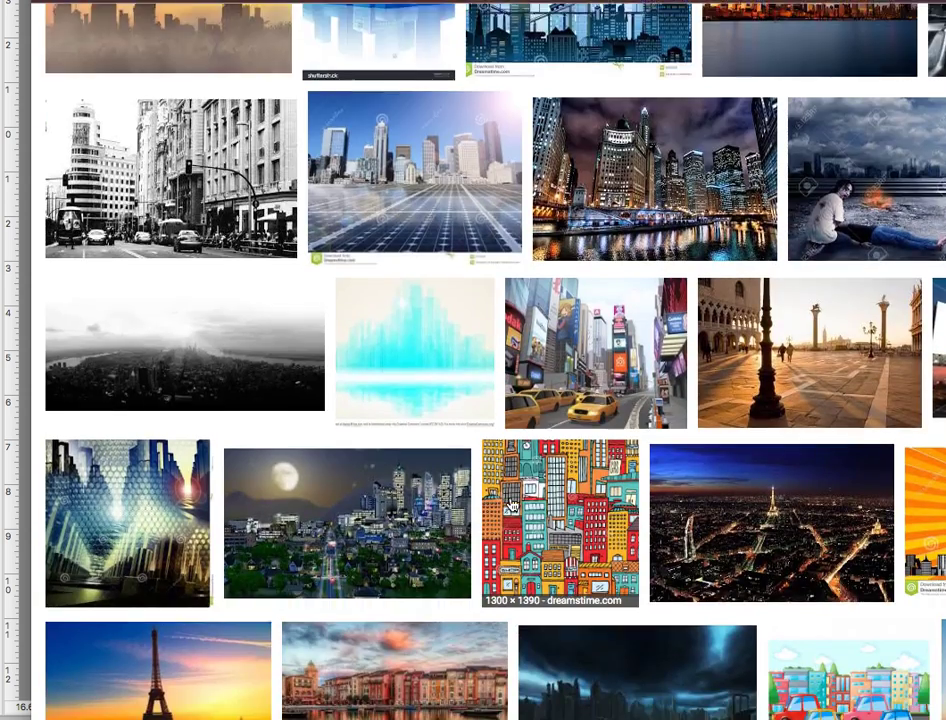
{"action": "scroll", "coordinate": [511, 503], "scroll_direction": "down", "scroll_amount": 6}
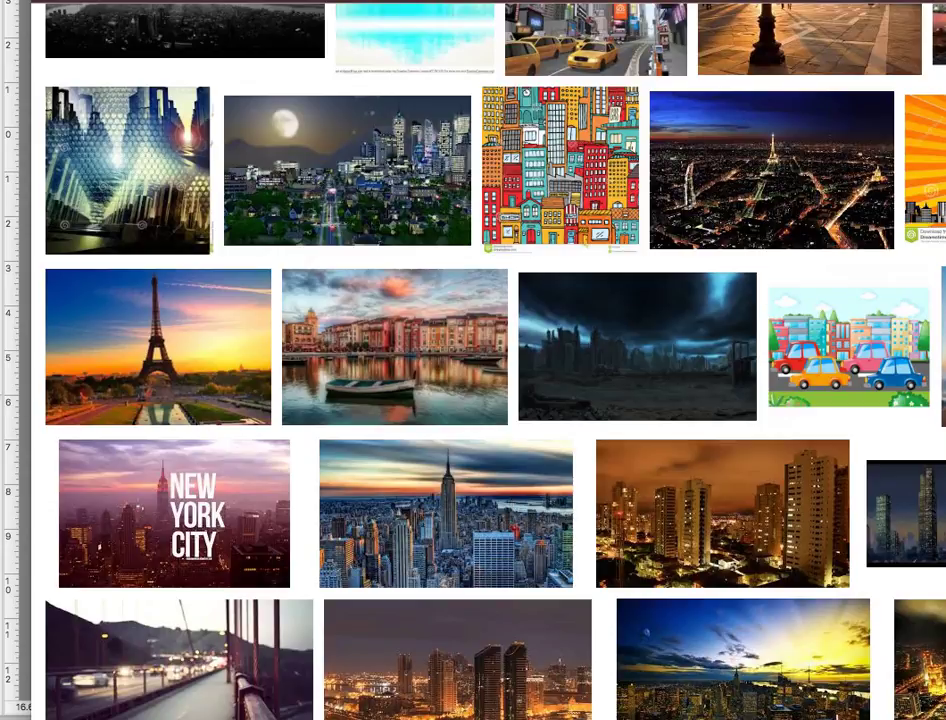
{"action": "key", "text": "super+Tab"}
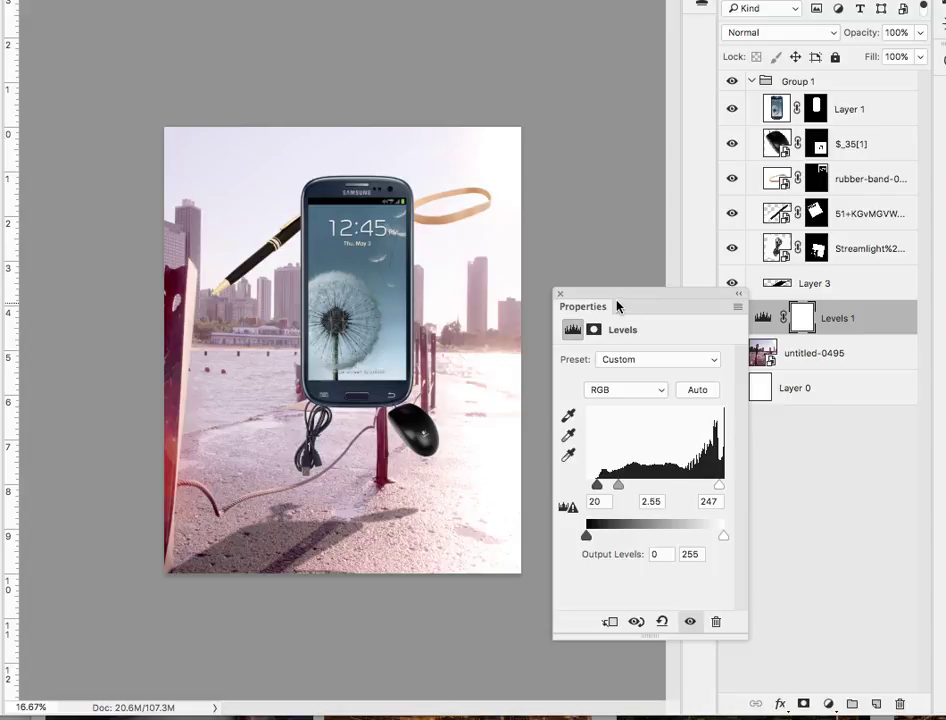
Step: Add a Brightness/Contrast layer above Levels 1, pushing Brightness to 103 and nudging Contrast
{"action": "left_click", "coordinate": [561, 295]}
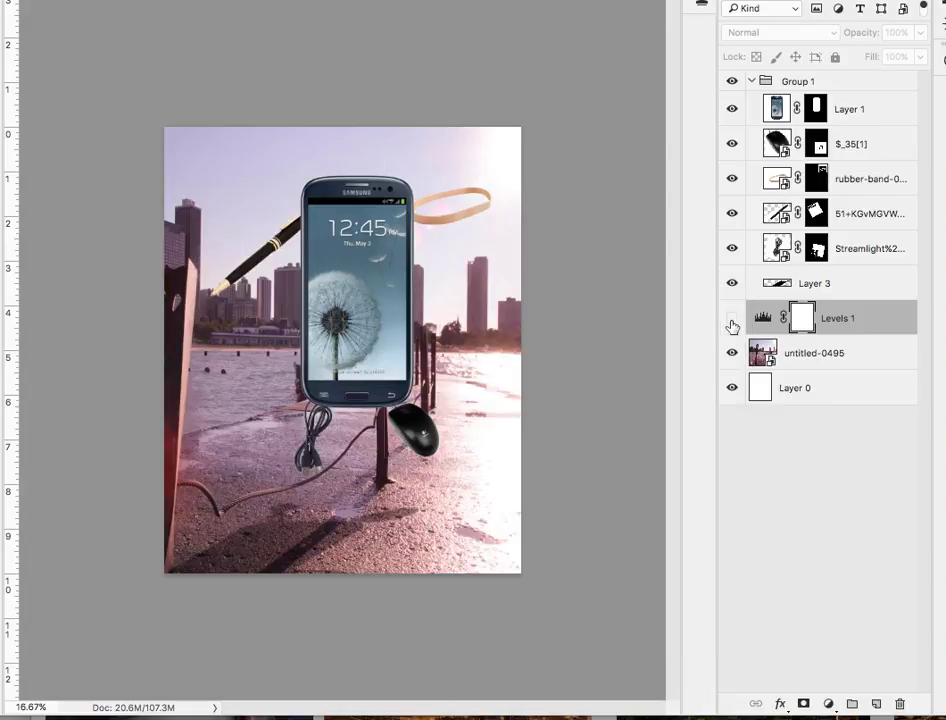
{"action": "left_click", "coordinate": [828, 704]}
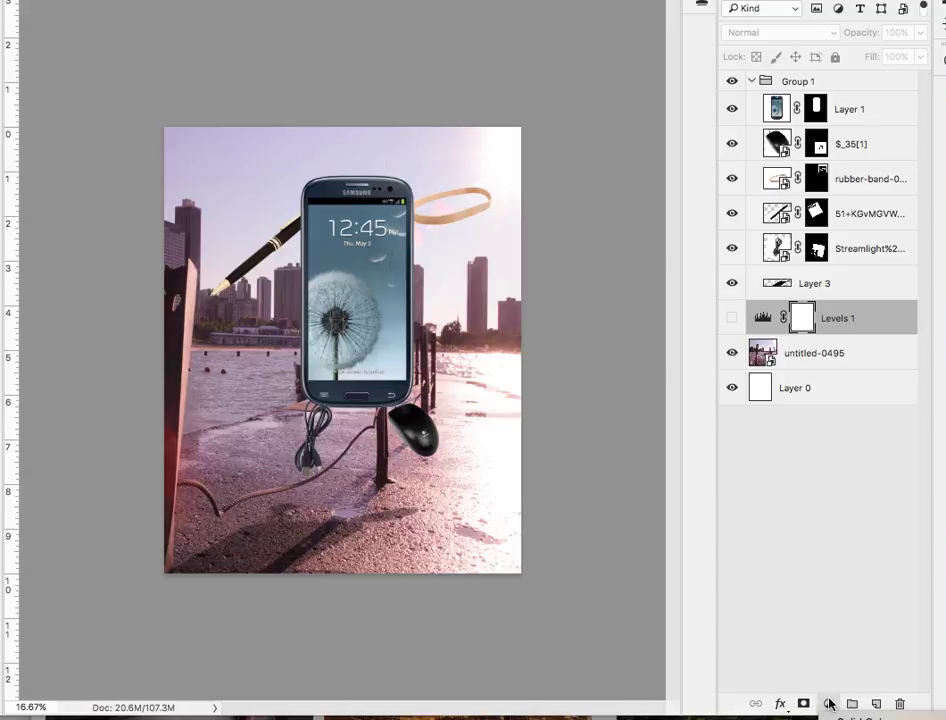
{"action": "left_click", "coordinate": [836, 716]}
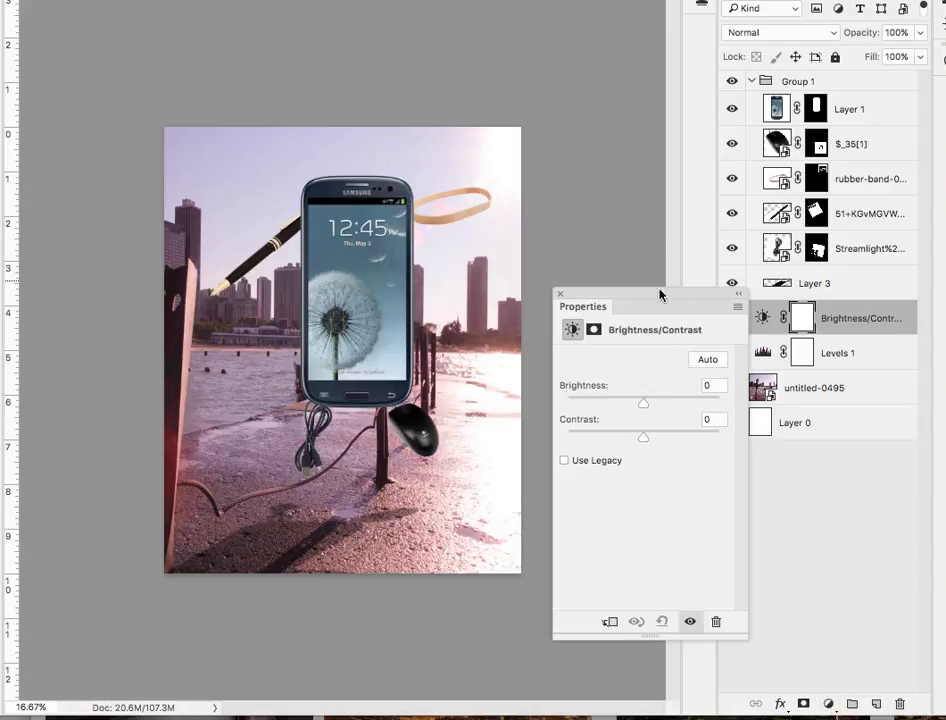
{"action": "left_click_drag", "start_coordinate": [643, 404], "coordinate": [693, 398]}
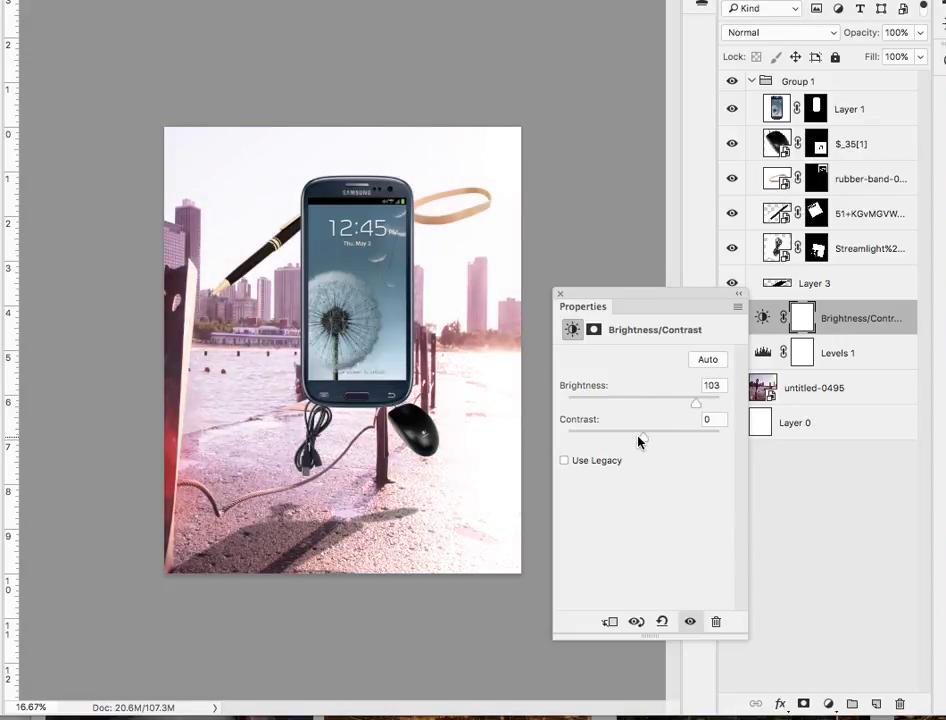
{"action": "mouse_move", "coordinate": [640, 440]}
{"action": "left_mouse_down"}
{"action": "mouse_move", "coordinate": [694, 439]}
{"action": "mouse_move", "coordinate": [645, 439]}
{"action": "left_mouse_up"}
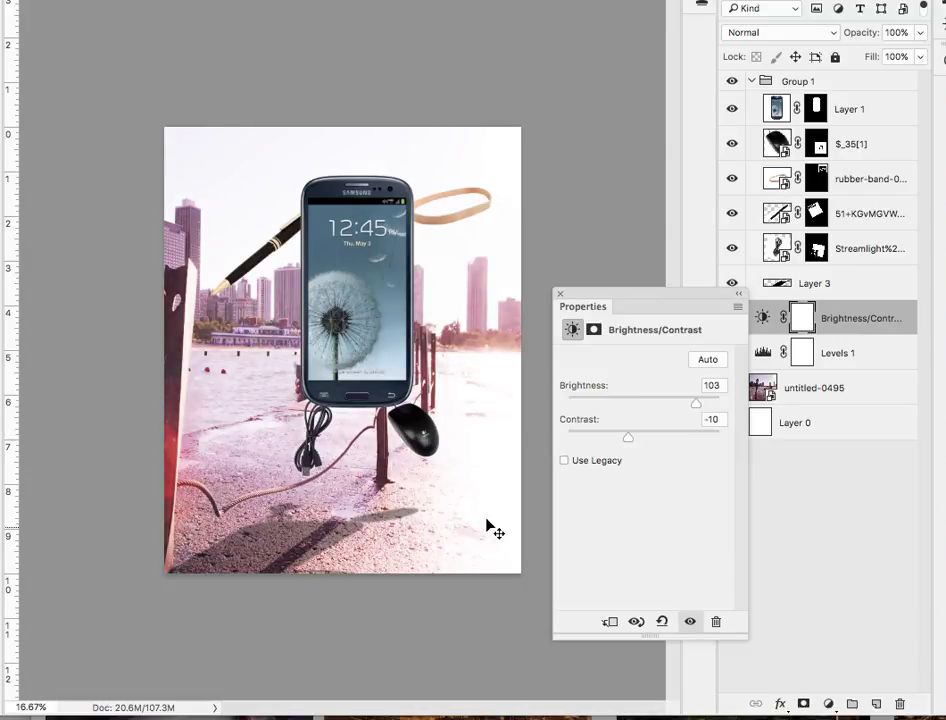
{"action": "left_click", "coordinate": [560, 295]}
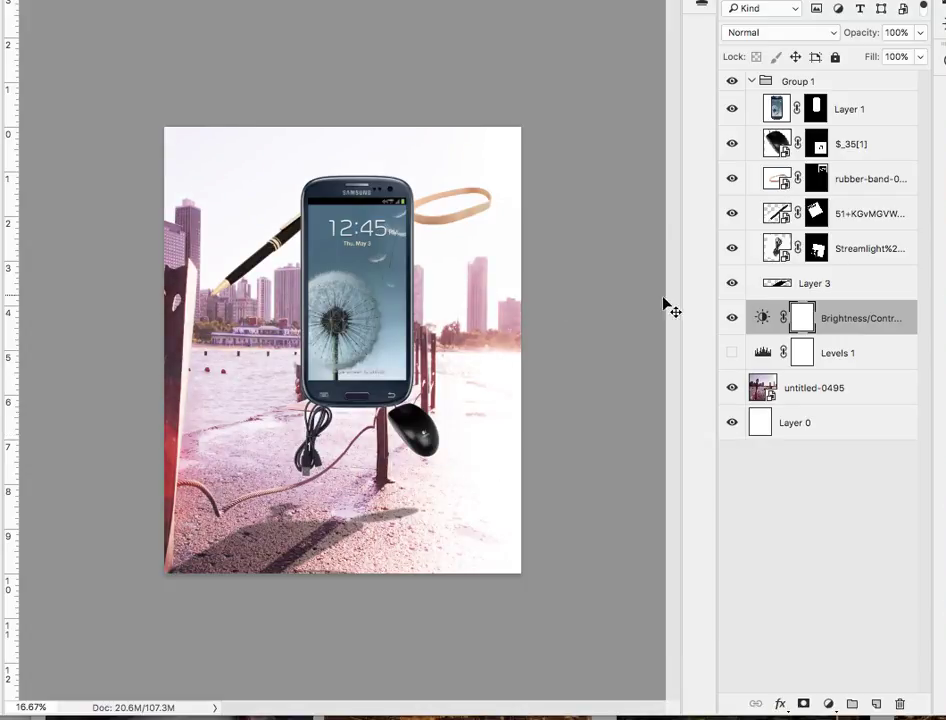
{"action": "left_click", "coordinate": [730, 318]}
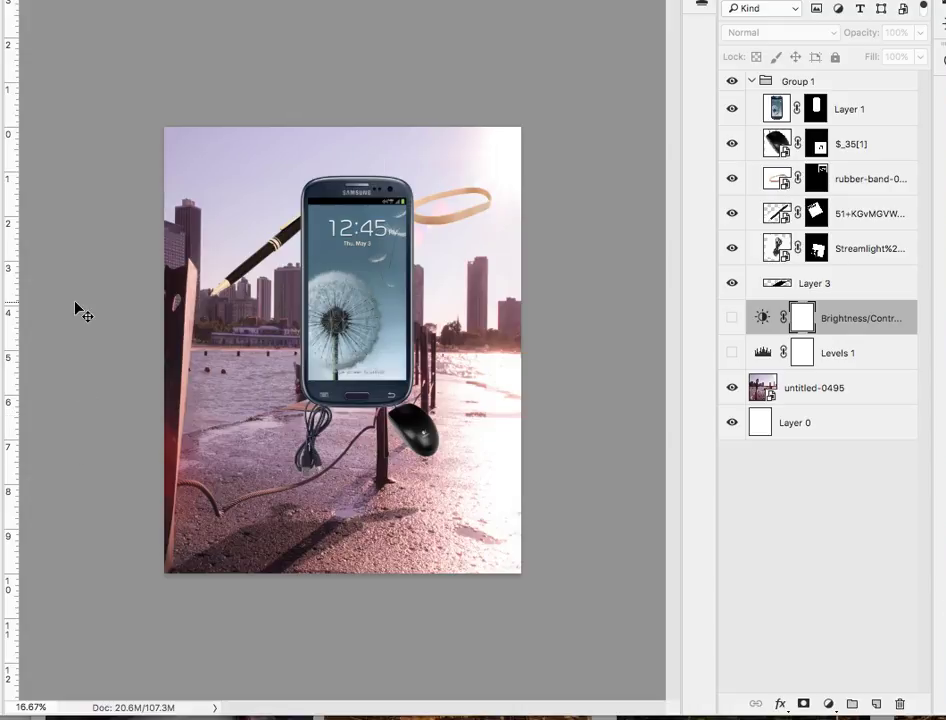
{"action": "key", "text": "super+equal"}
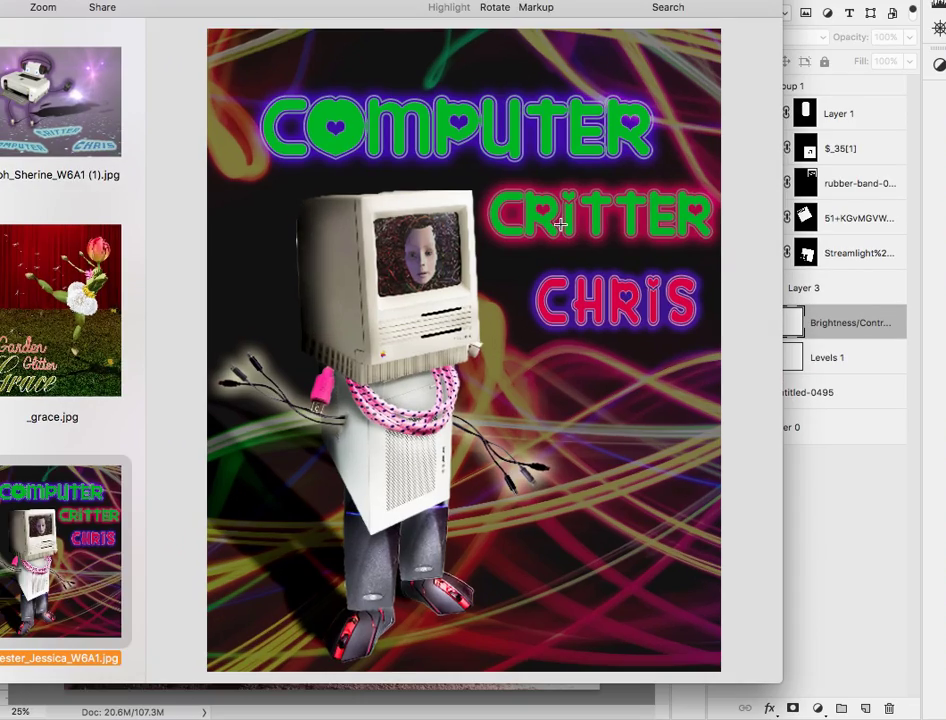
Step: Scroll through past students' final posters in Preview, from Toys Todd to Terrible Toys Todd
{"action": "scroll", "coordinate": [561, 224], "scroll_direction": "down", "scroll_amount": 15}
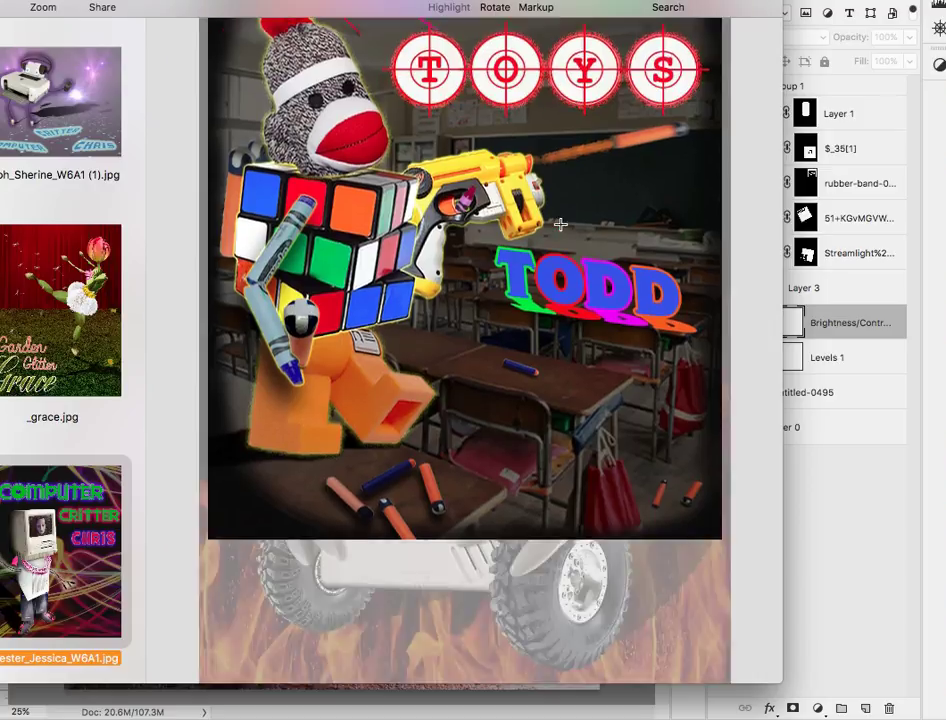
{"action": "scroll", "coordinate": [652, 310], "scroll_direction": "down", "scroll_amount": 6}
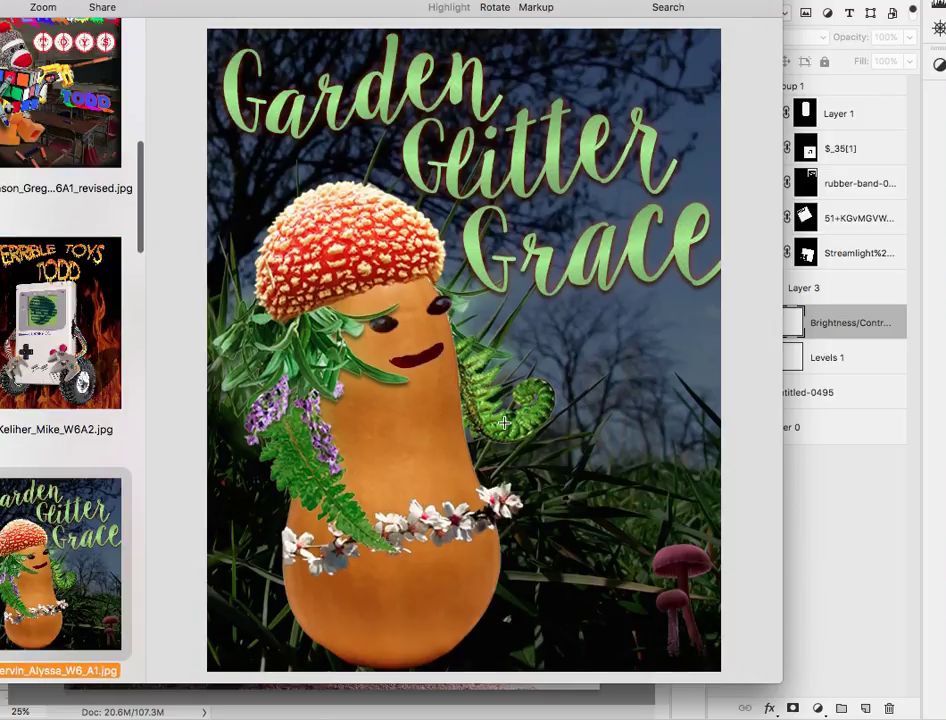
{"action": "scroll", "coordinate": [536, 393], "scroll_direction": "down", "scroll_amount": 6}
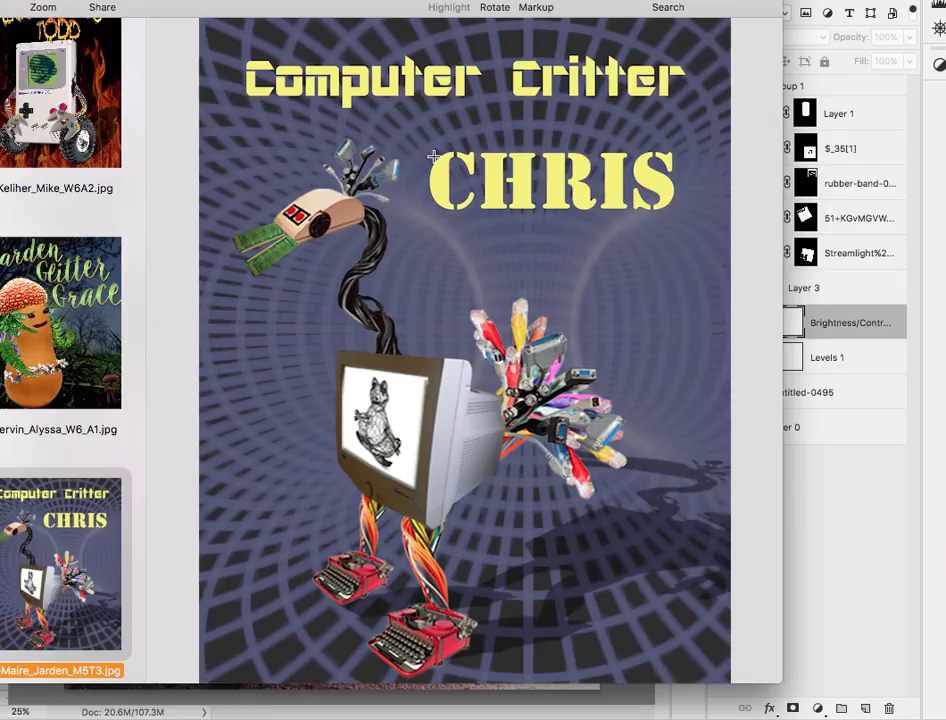
{"action": "scroll", "coordinate": [460, 373], "scroll_direction": "down", "scroll_amount": 12}
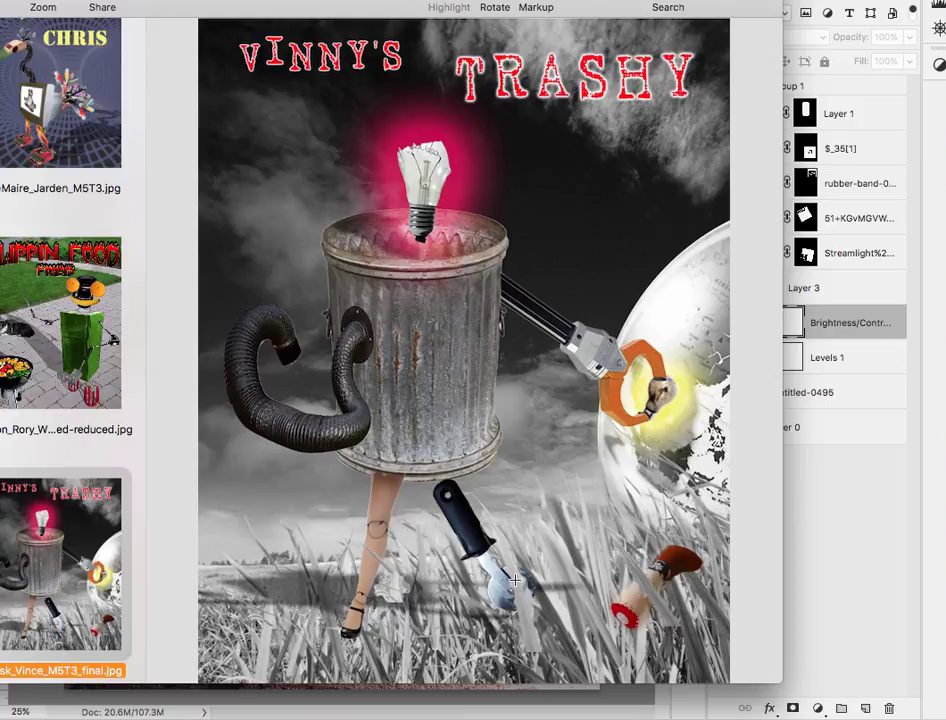
{"action": "scroll", "coordinate": [384, 197], "scroll_direction": "down", "scroll_amount": 5}
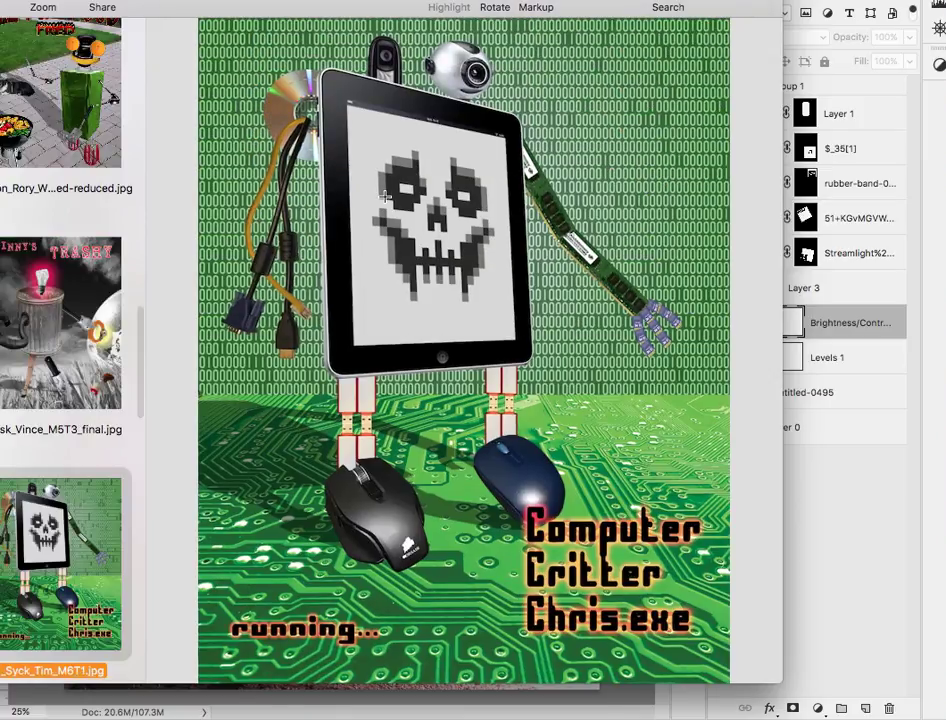
{"action": "scroll", "coordinate": [329, 402], "scroll_direction": "down", "scroll_amount": 5}
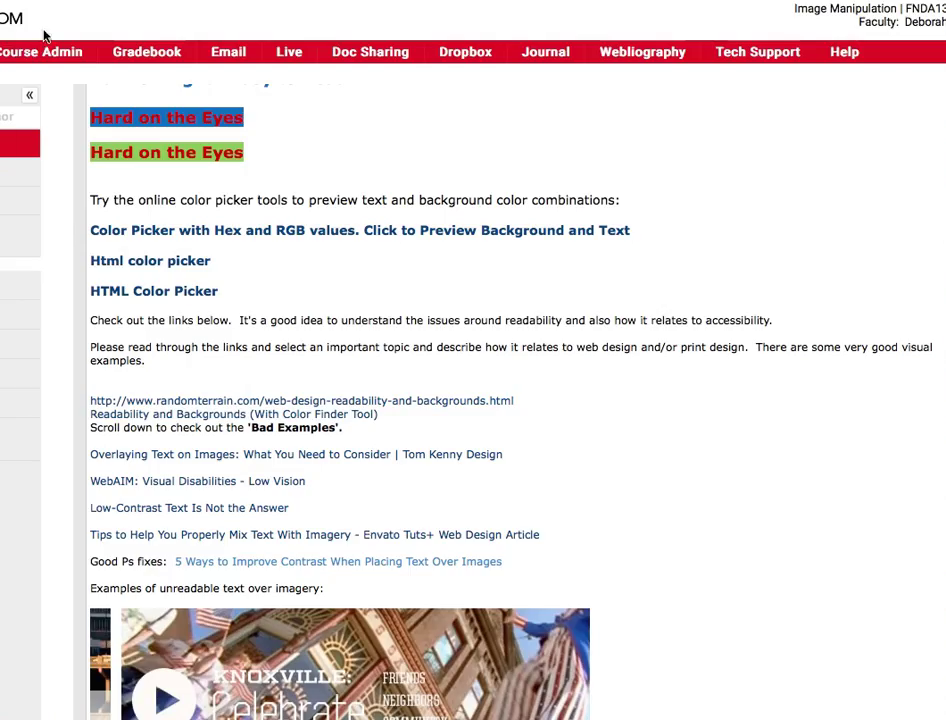
{"action": "scroll", "coordinate": [422, 211], "scroll_direction": "up", "scroll_amount": 10}
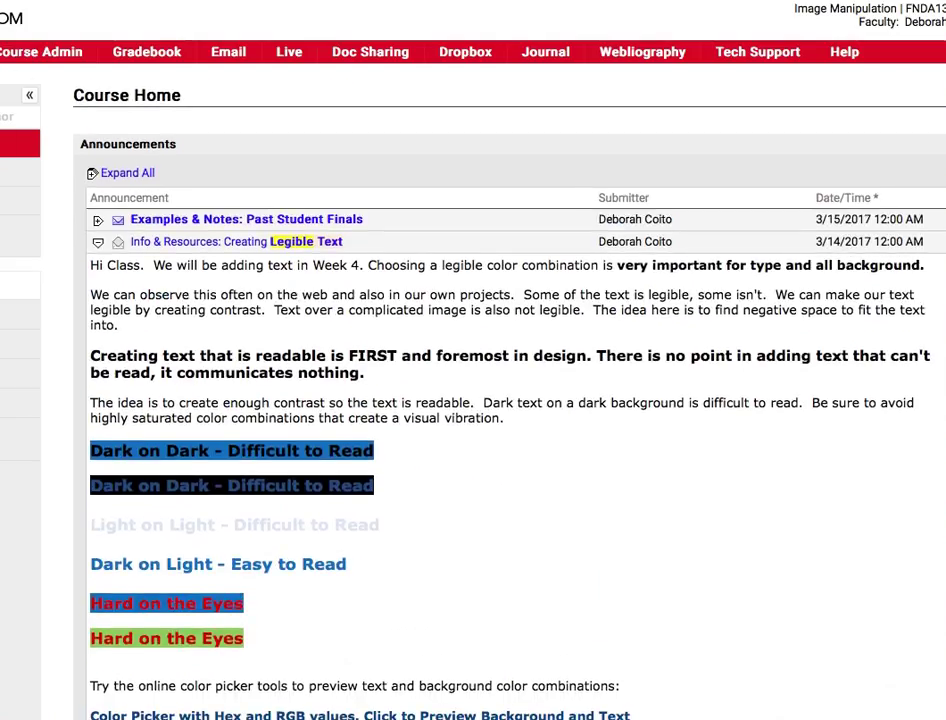
Step: Go to the Unit 4 Milestone 4 discussion page and scroll to its Responses
{"action": "left_click", "coordinate": [20, 373]}
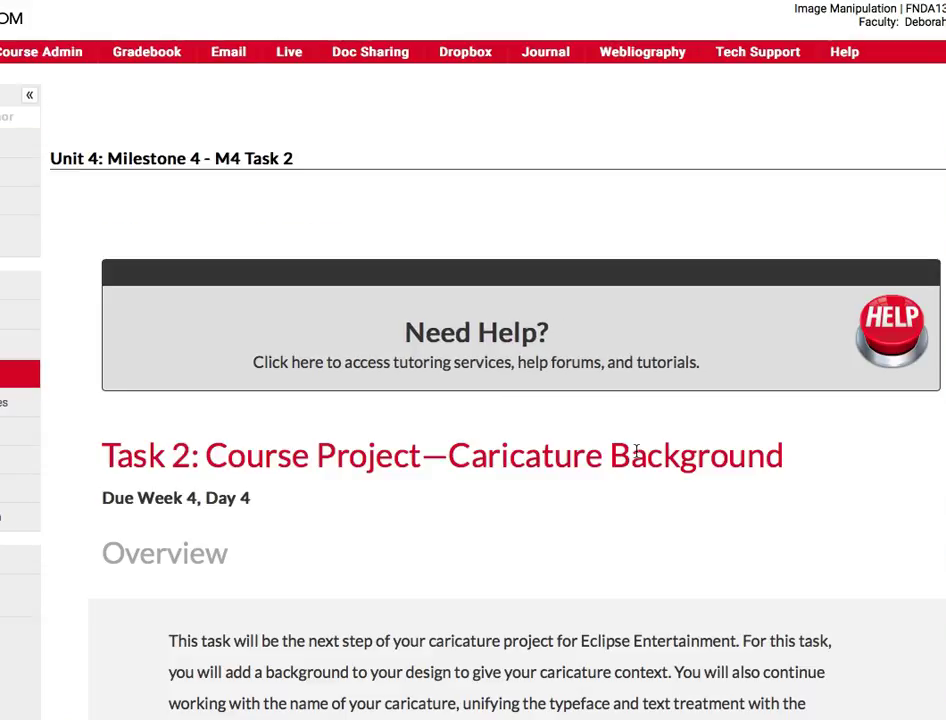
{"action": "scroll", "coordinate": [636, 451], "scroll_direction": "down", "scroll_amount": 10}
{"action": "scroll", "coordinate": [757, 451], "scroll_direction": "down", "scroll_amount": 10}
{"action": "scroll", "coordinate": [757, 451], "scroll_direction": "up", "scroll_amount": 15}
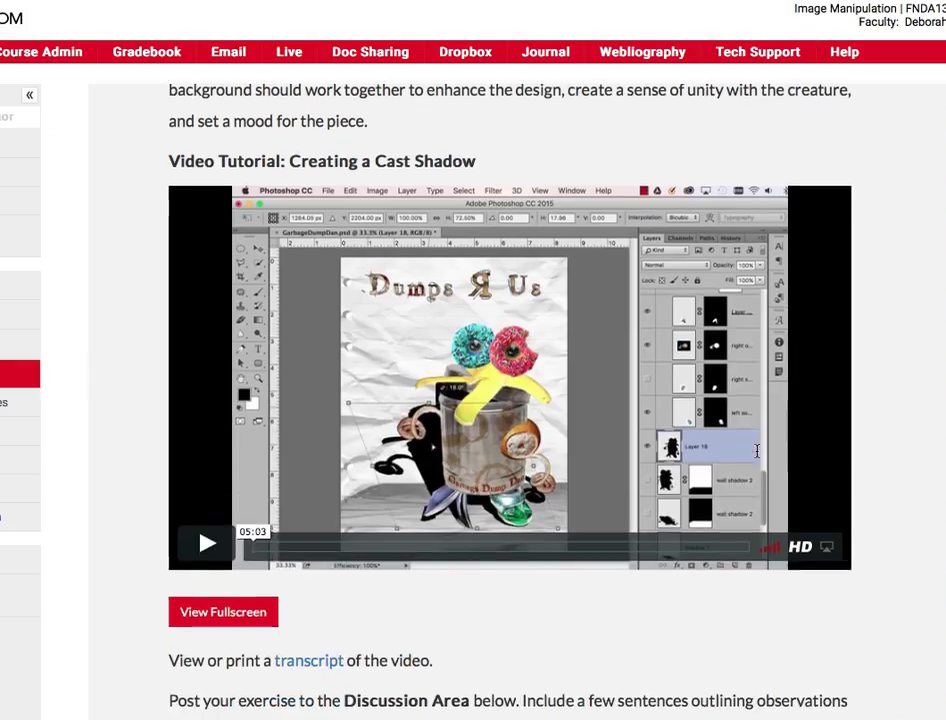
{"action": "scroll", "coordinate": [753, 371], "scroll_direction": "down", "scroll_amount": 10}
{"action": "scroll", "coordinate": [753, 371], "scroll_direction": "down", "scroll_amount": 15}
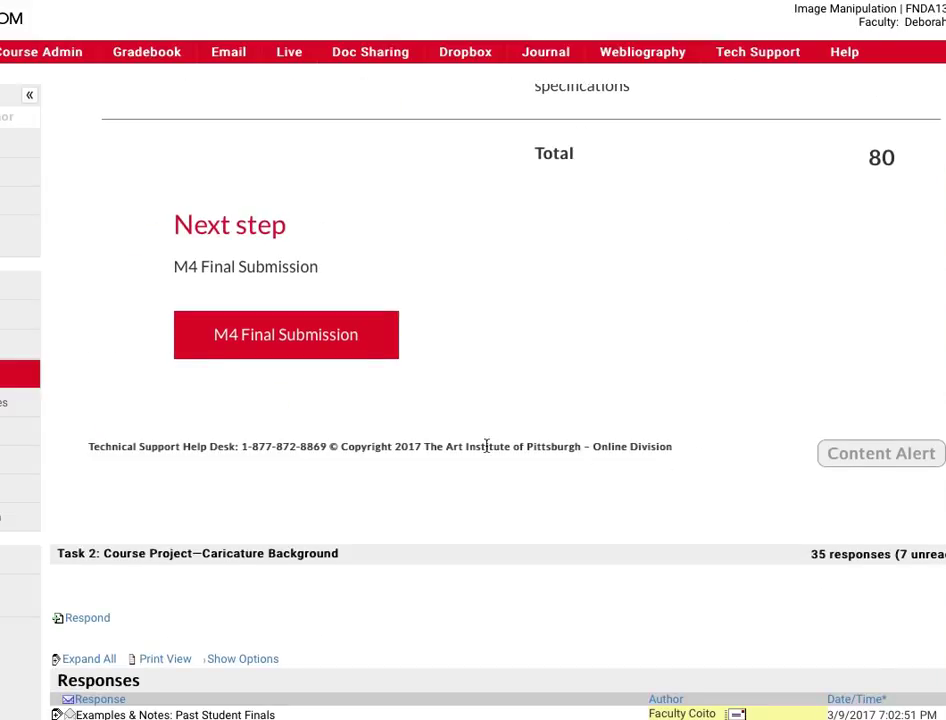
{"action": "scroll", "coordinate": [486, 446], "scroll_direction": "down", "scroll_amount": 8}
{"action": "scroll", "coordinate": [486, 450], "scroll_direction": "up", "scroll_amount": 2}
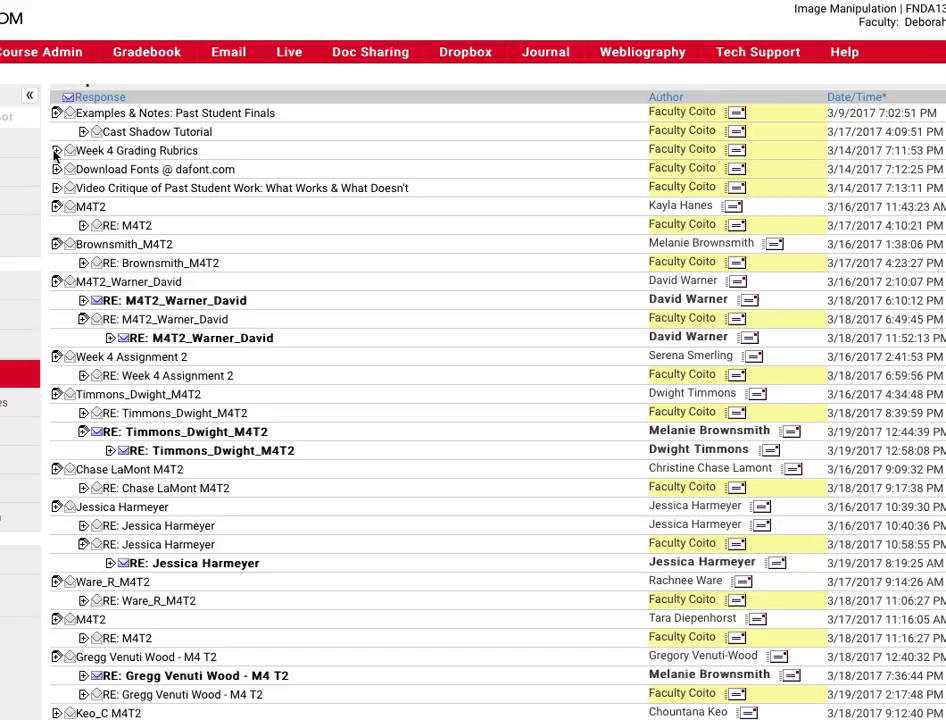
Step: Expand the Examples & Notes: Past Student Finals post, skim it, then collapse it
{"action": "left_click", "coordinate": [135, 115]}
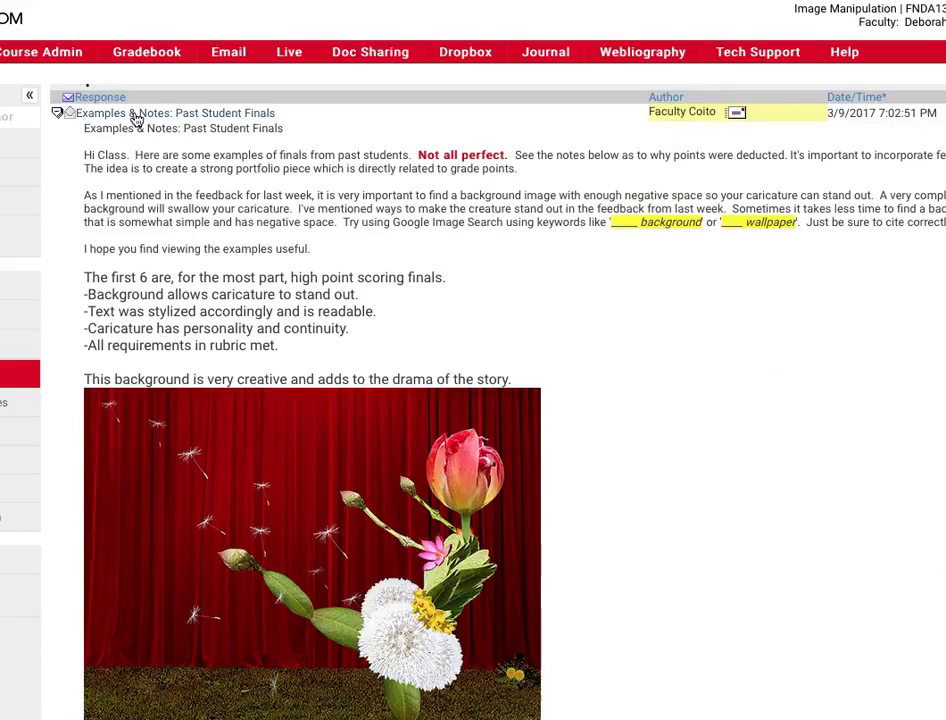
{"action": "scroll", "coordinate": [327, 540], "scroll_direction": "down", "scroll_amount": 15}
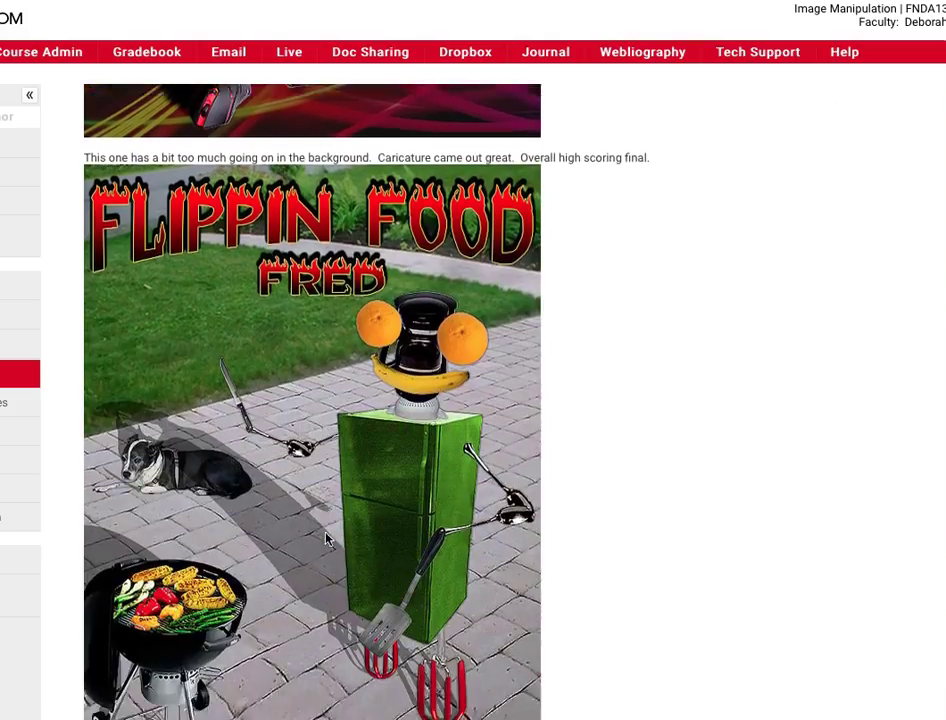
{"action": "scroll", "coordinate": [327, 540], "scroll_direction": "down", "scroll_amount": 7}
{"action": "scroll", "coordinate": [370, 343], "scroll_direction": "up", "scroll_amount": 15}
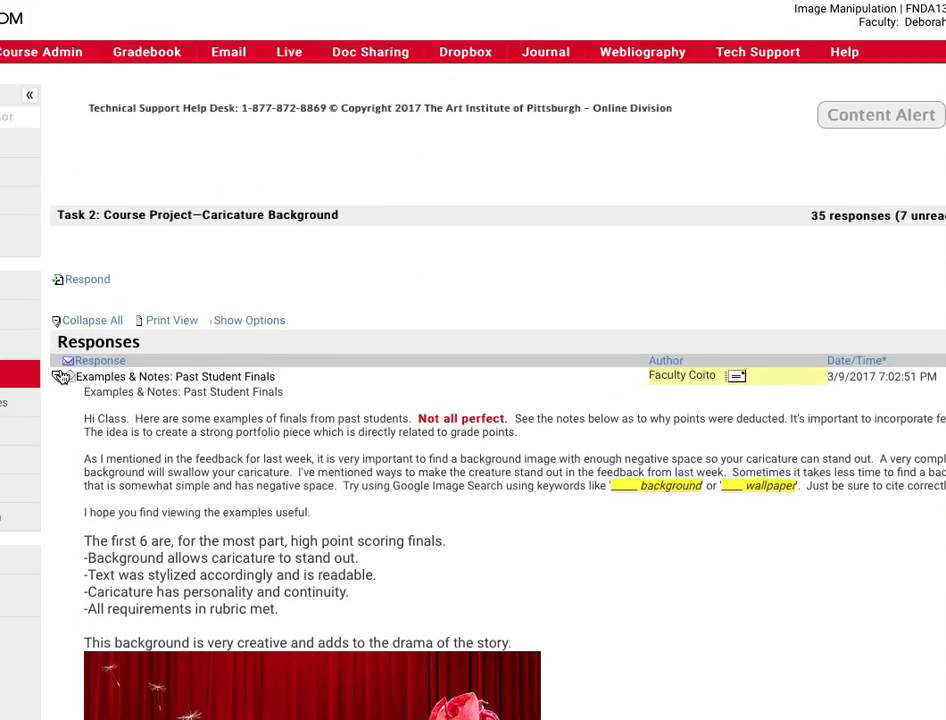
{"action": "left_click", "coordinate": [59, 376]}
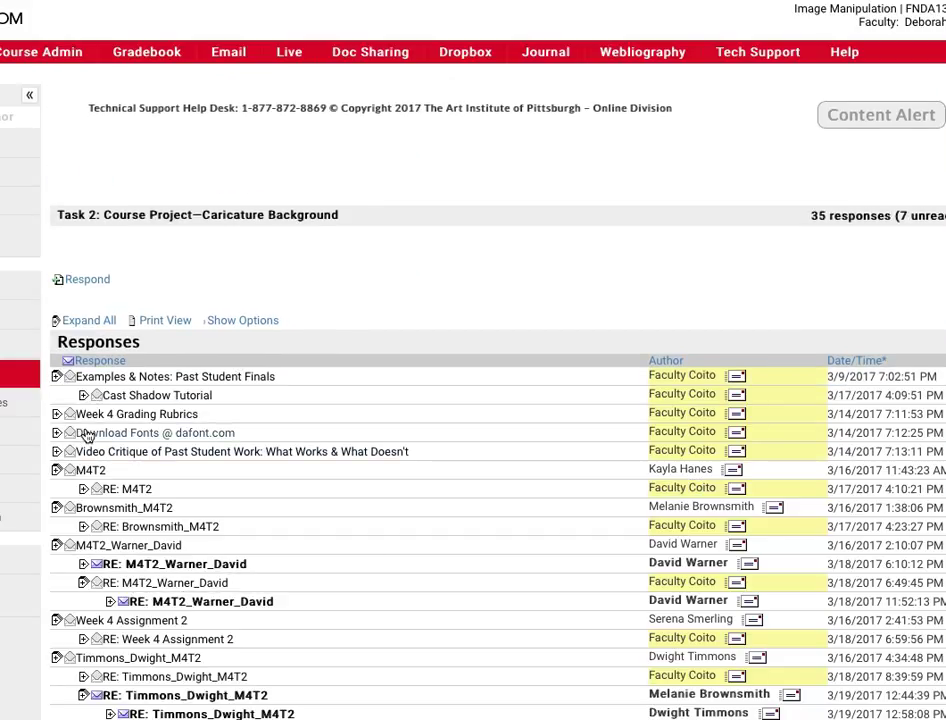
Step: Expand the Video Critique of Past Student Work post to reveal its video
{"action": "left_click", "coordinate": [57, 451]}
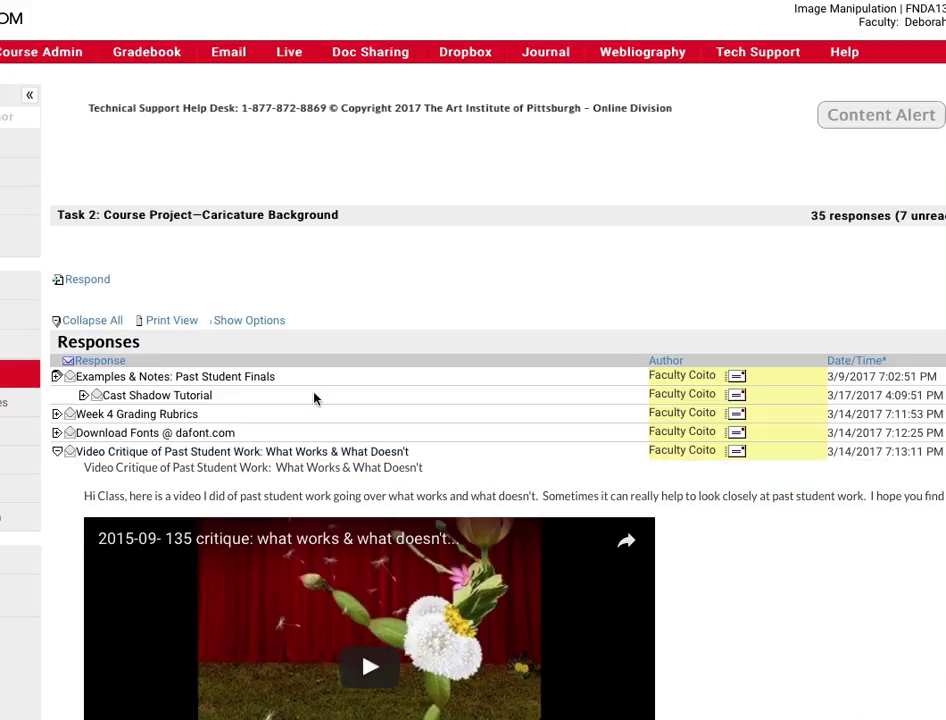
{"action": "scroll", "coordinate": [314, 398], "scroll_direction": "down", "scroll_amount": 3}
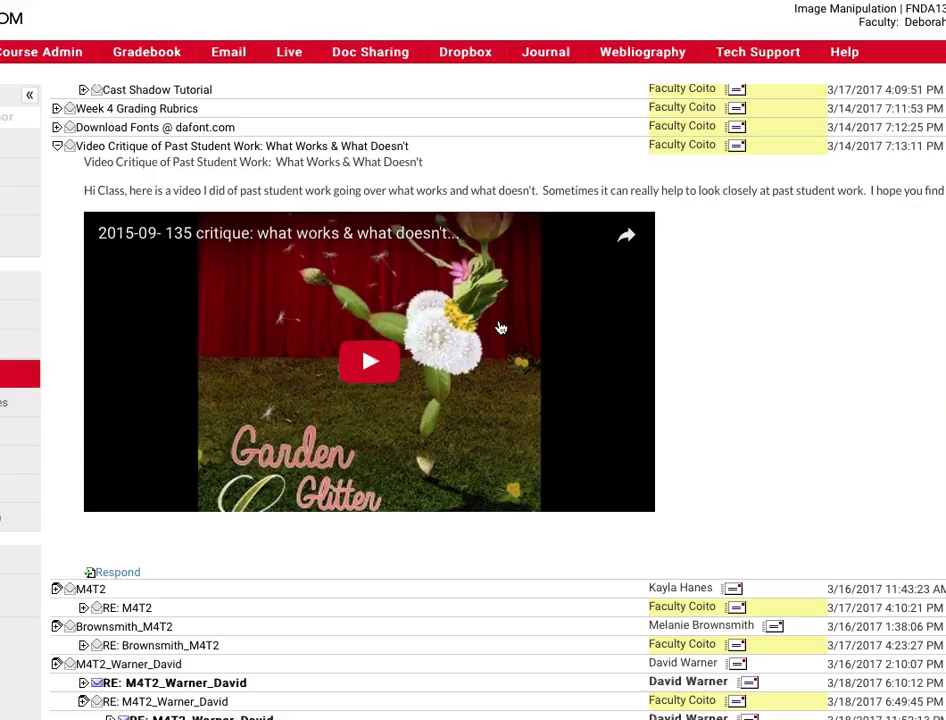
{"action": "scroll", "coordinate": [500, 327], "scroll_direction": "up", "scroll_amount": 2}
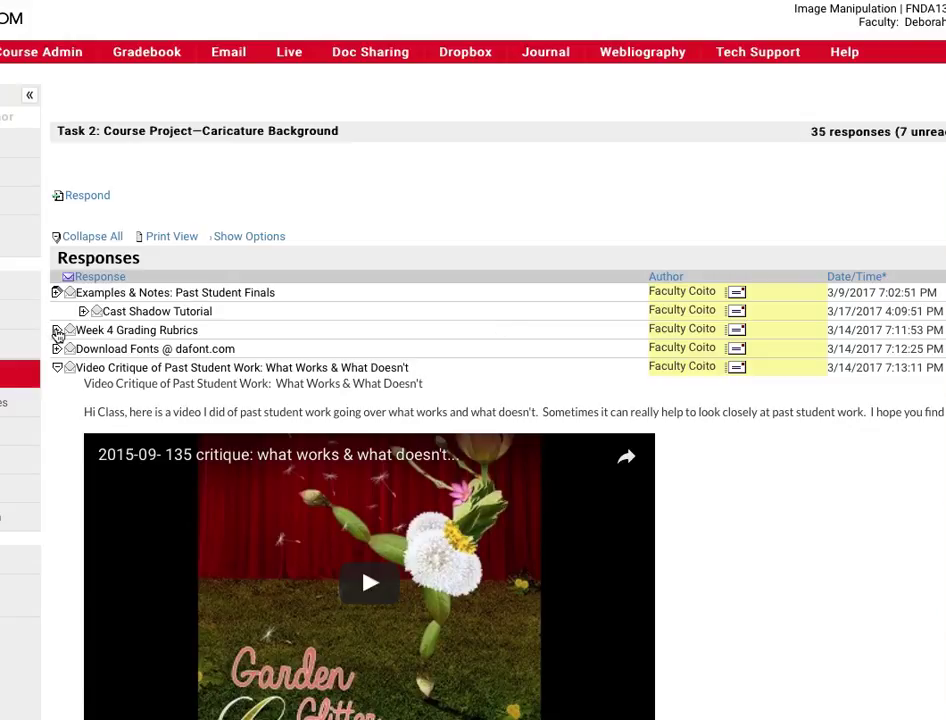
Step: Expand Week 4 Grading Rubrics and review its table, including the 50-point Caricature Image Collection criterion
{"action": "left_click", "coordinate": [57, 330]}
{"action": "scroll", "coordinate": [374, 526], "scroll_direction": "down", "scroll_amount": 3}
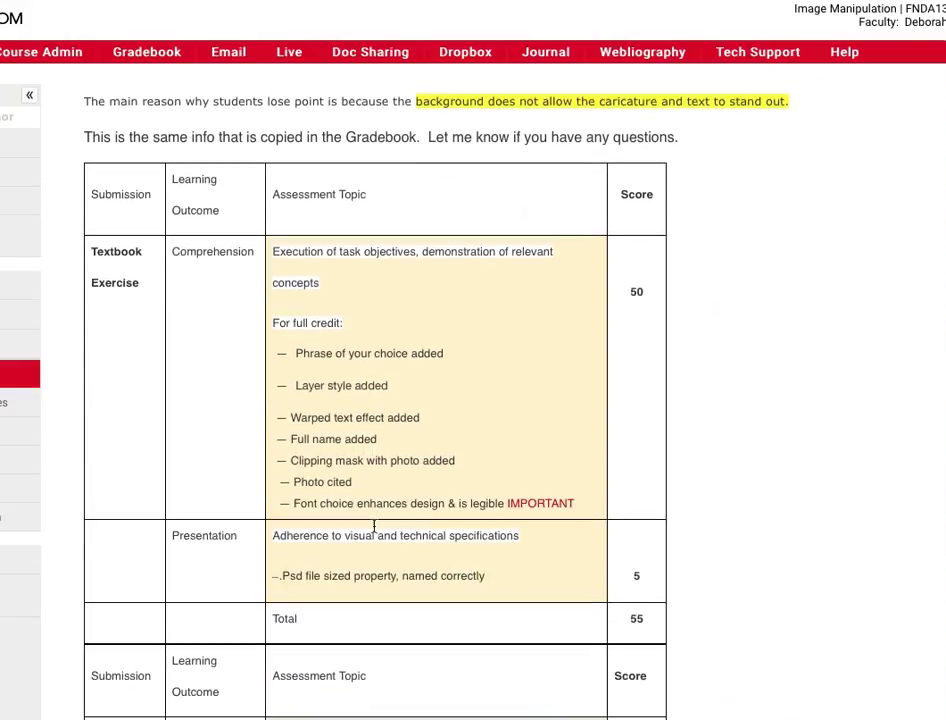
{"action": "scroll", "coordinate": [447, 524], "scroll_direction": "down", "scroll_amount": 7}
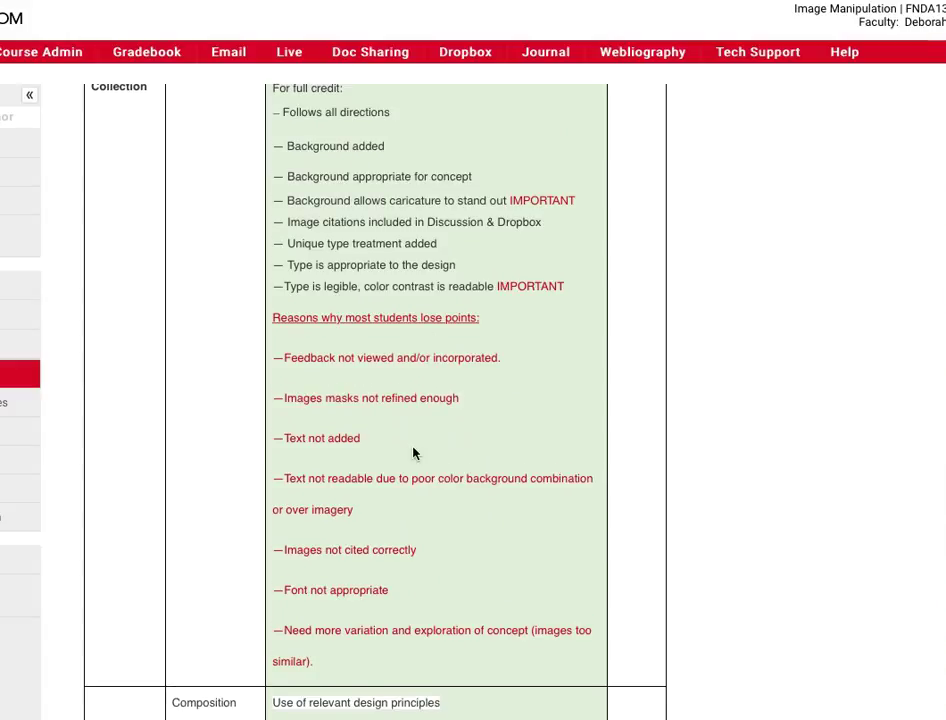
{"action": "scroll", "coordinate": [413, 453], "scroll_direction": "down", "scroll_amount": 5}
{"action": "scroll", "coordinate": [413, 453], "scroll_direction": "down", "scroll_amount": 3}
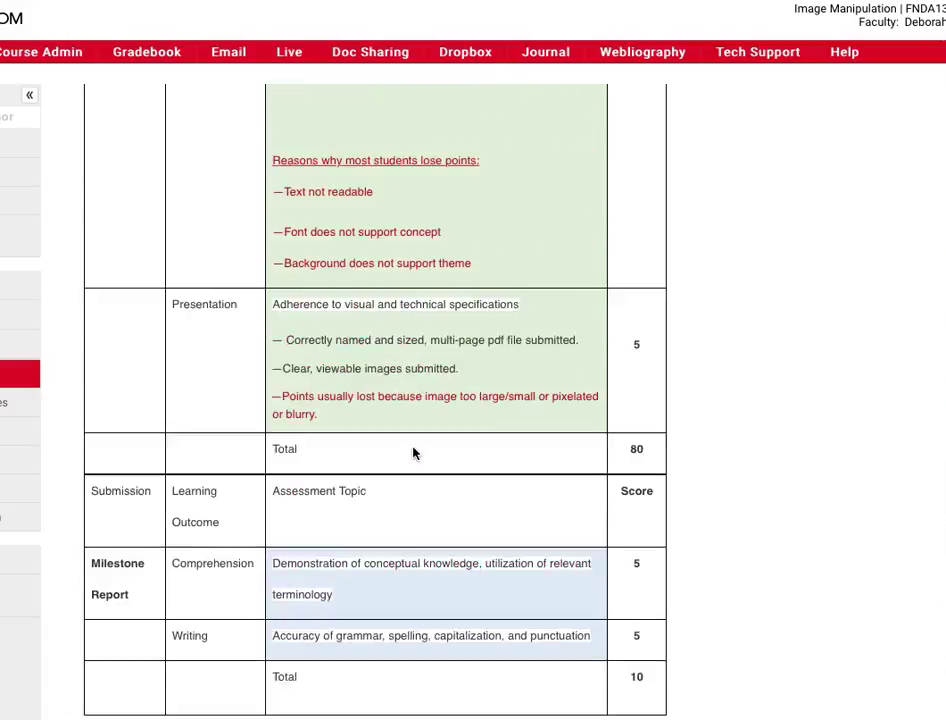
{"action": "scroll", "coordinate": [413, 453], "scroll_direction": "down", "scroll_amount": 1}
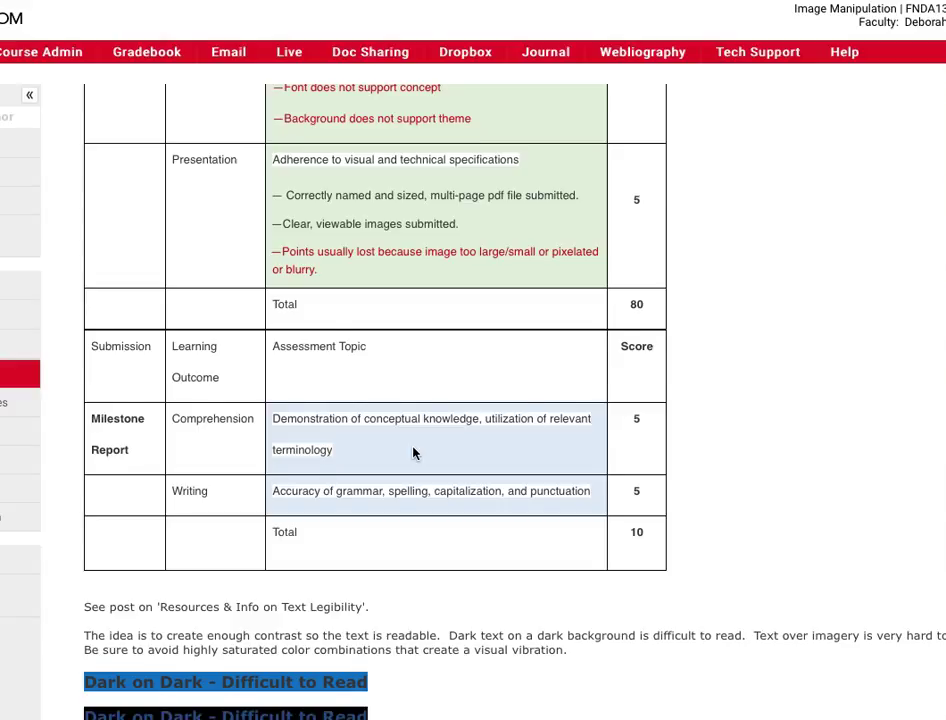
{"action": "scroll", "coordinate": [413, 451], "scroll_direction": "down", "scroll_amount": 2}
{"action": "scroll", "coordinate": [413, 450], "scroll_direction": "up", "scroll_amount": 4}
{"action": "scroll", "coordinate": [413, 448], "scroll_direction": "up", "scroll_amount": 1}
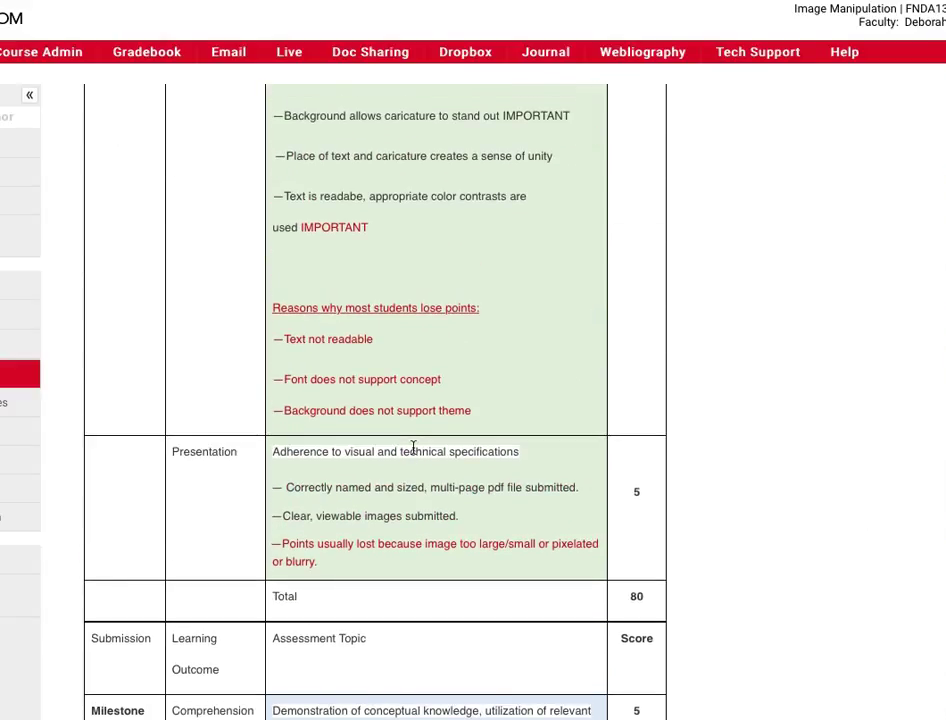
{"action": "scroll", "coordinate": [413, 448], "scroll_direction": "up", "scroll_amount": 3}
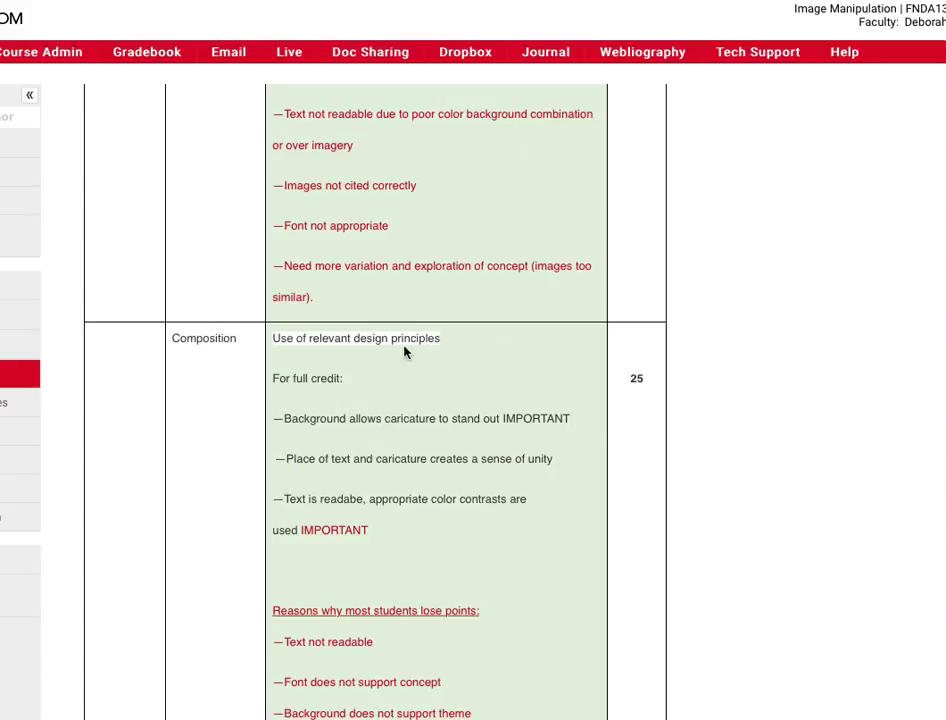
{"action": "scroll", "coordinate": [371, 444], "scroll_direction": "up", "scroll_amount": 2}
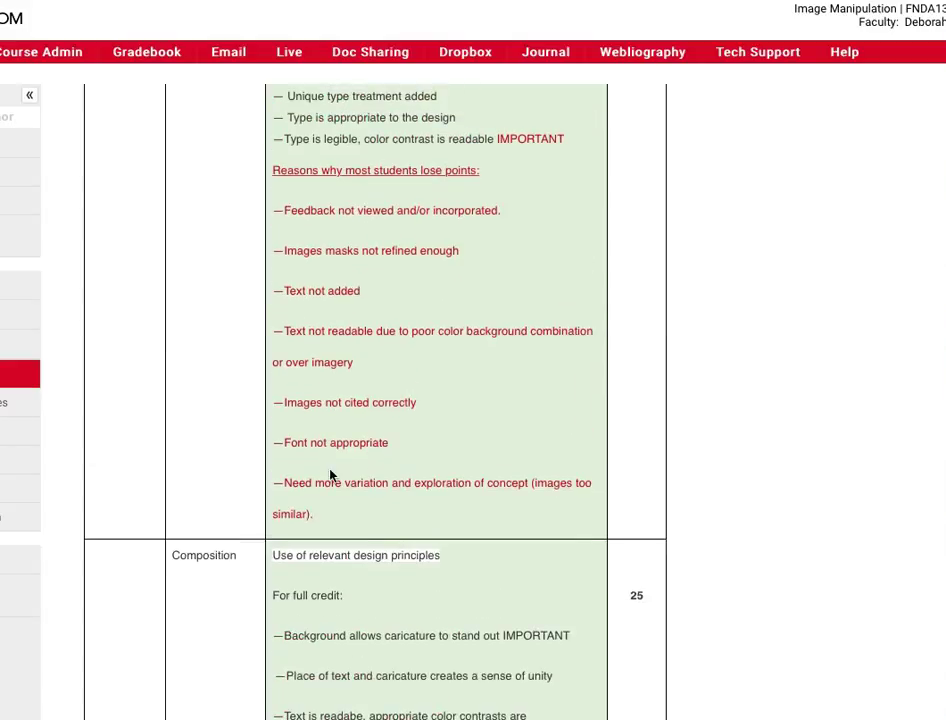
{"action": "scroll", "coordinate": [330, 475], "scroll_direction": "up", "scroll_amount": 6}
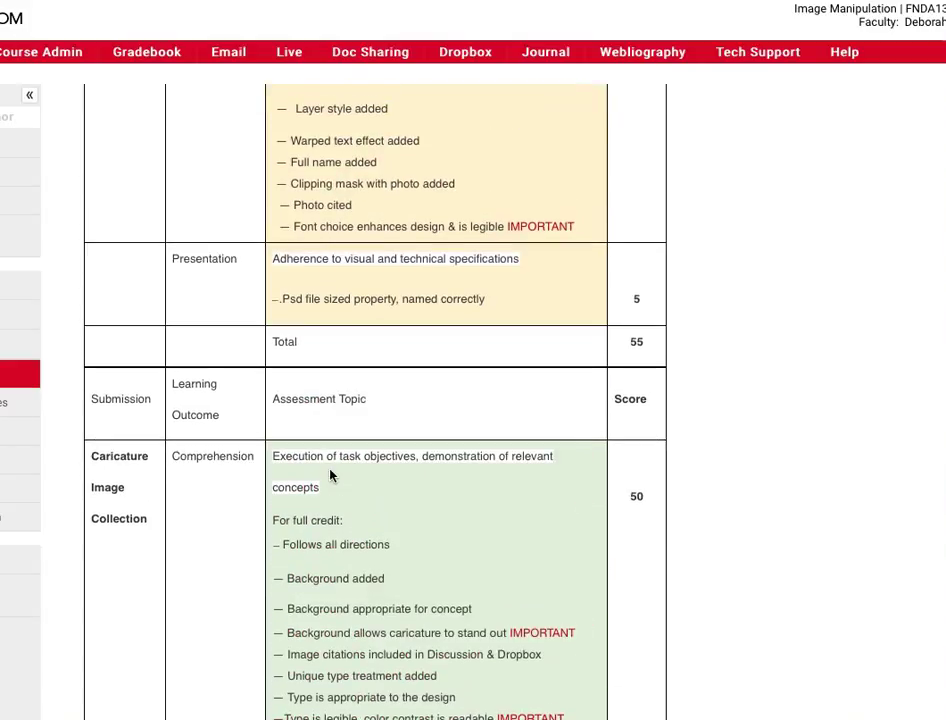